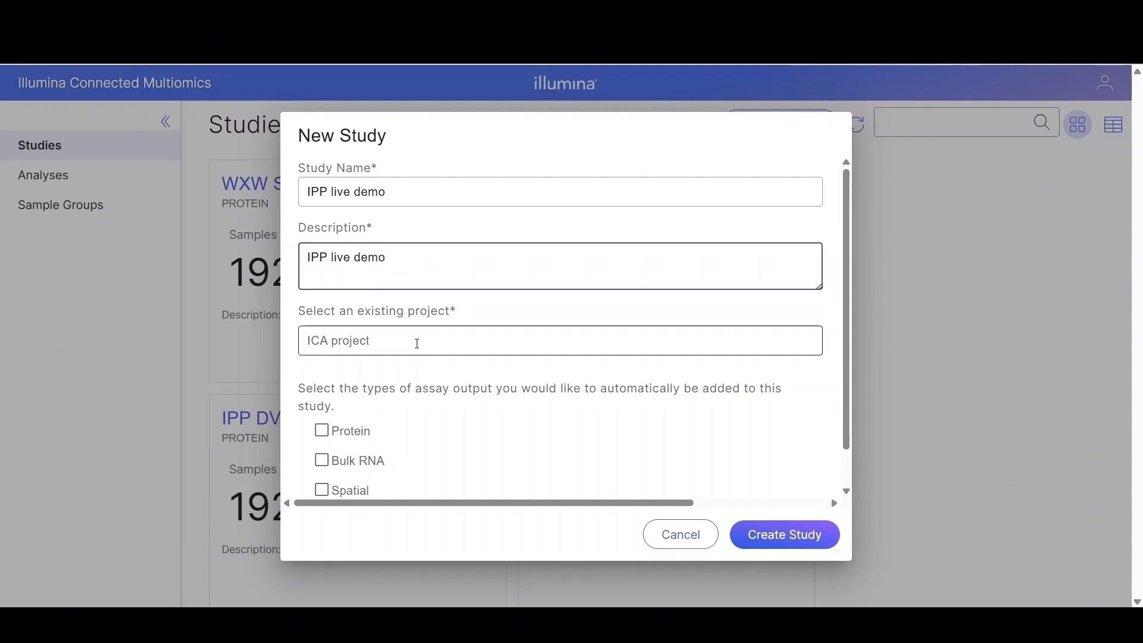
# Step: Assign the new study to the IPP demo project and create the study
pyautogui.click(418, 344)
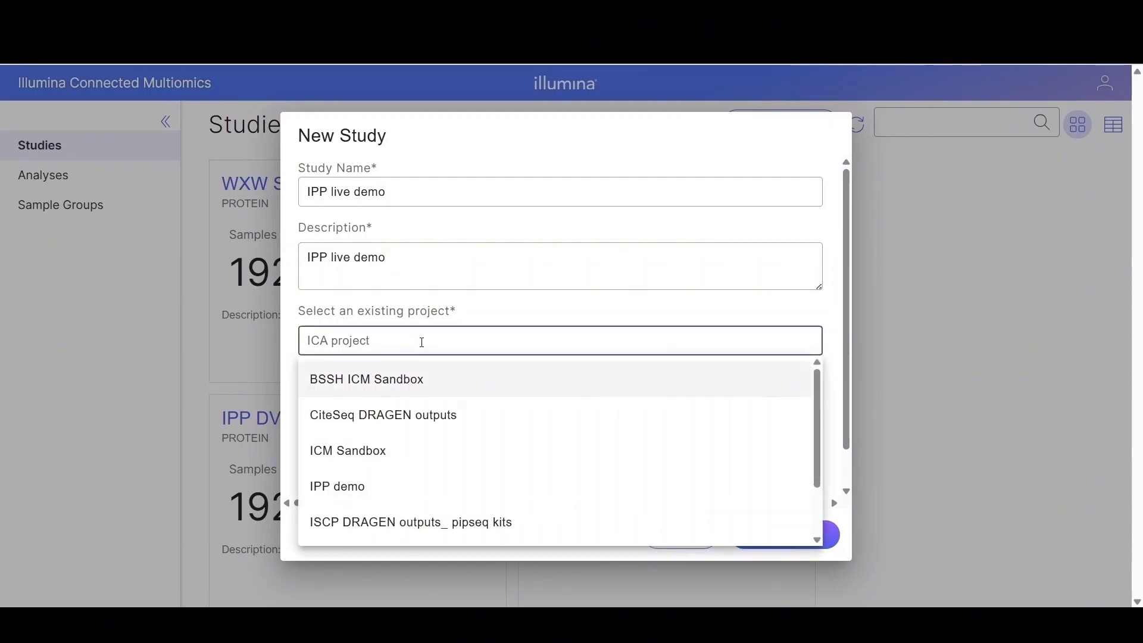
pyautogui.click(345, 487)
pyautogui.click(786, 534)
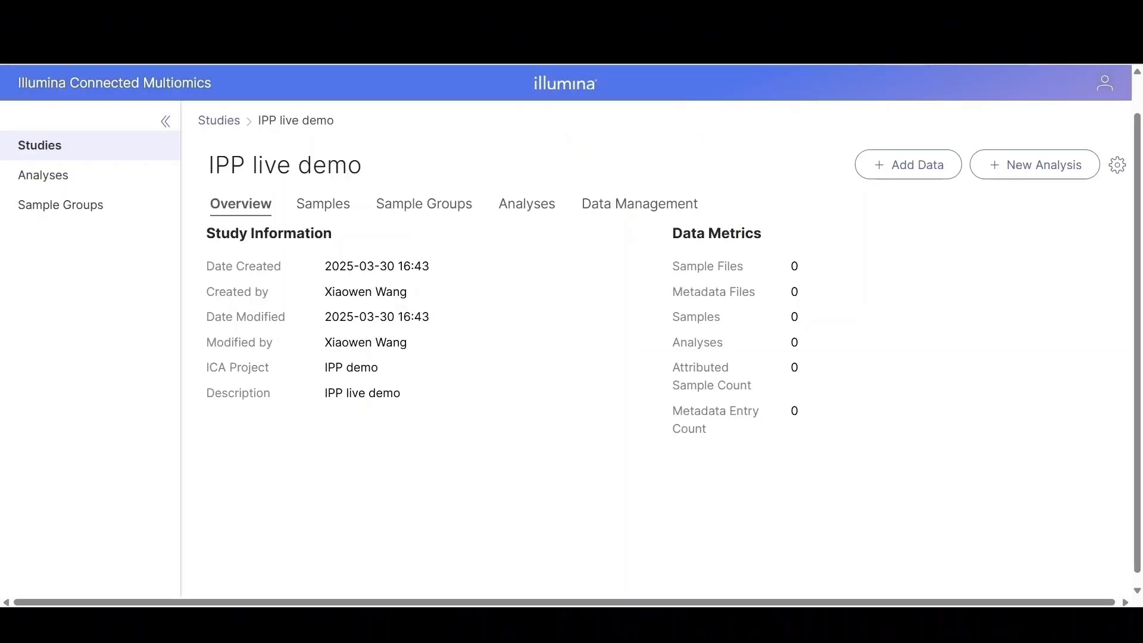
# Step: Add the IPP_demo_sample_info.tsv and IPP_demo.adat files to the study as data
pyautogui.click(899, 162)
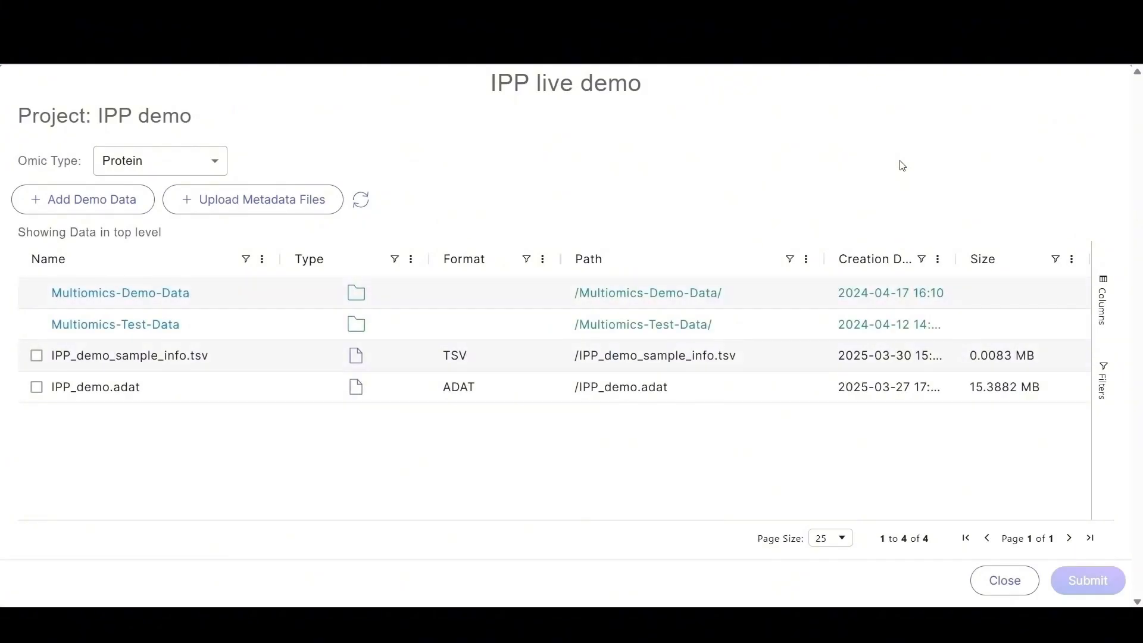
pyautogui.click(37, 356)
pyautogui.click(36, 389)
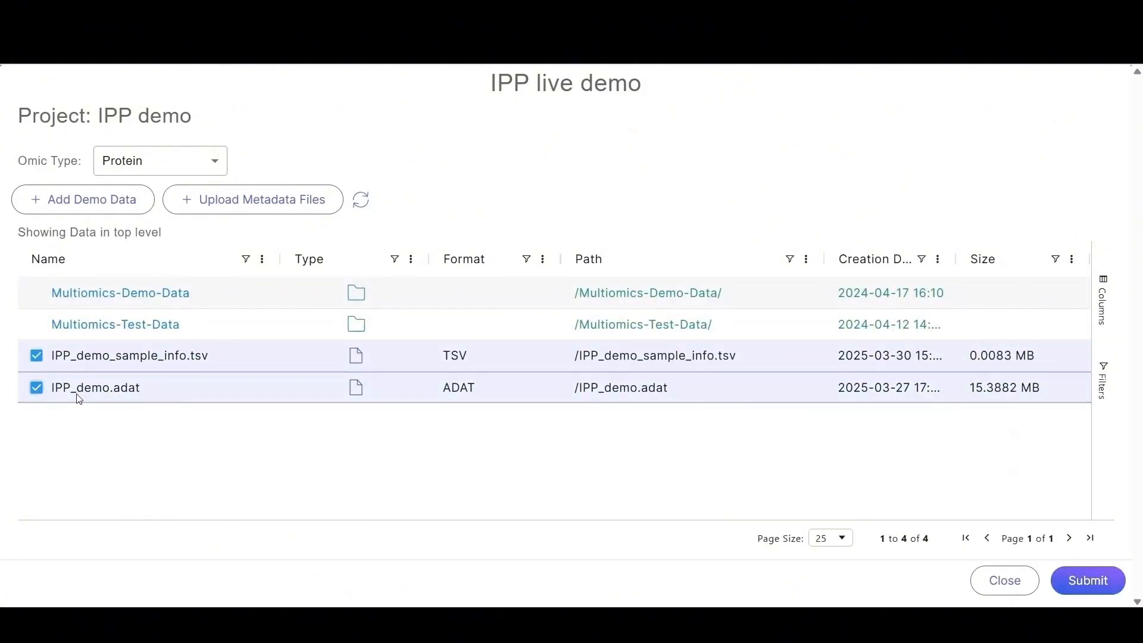
pyautogui.click(1099, 590)
# Step: Start a new analysis named IPP live demo custom and run it
pyautogui.click(1019, 176)
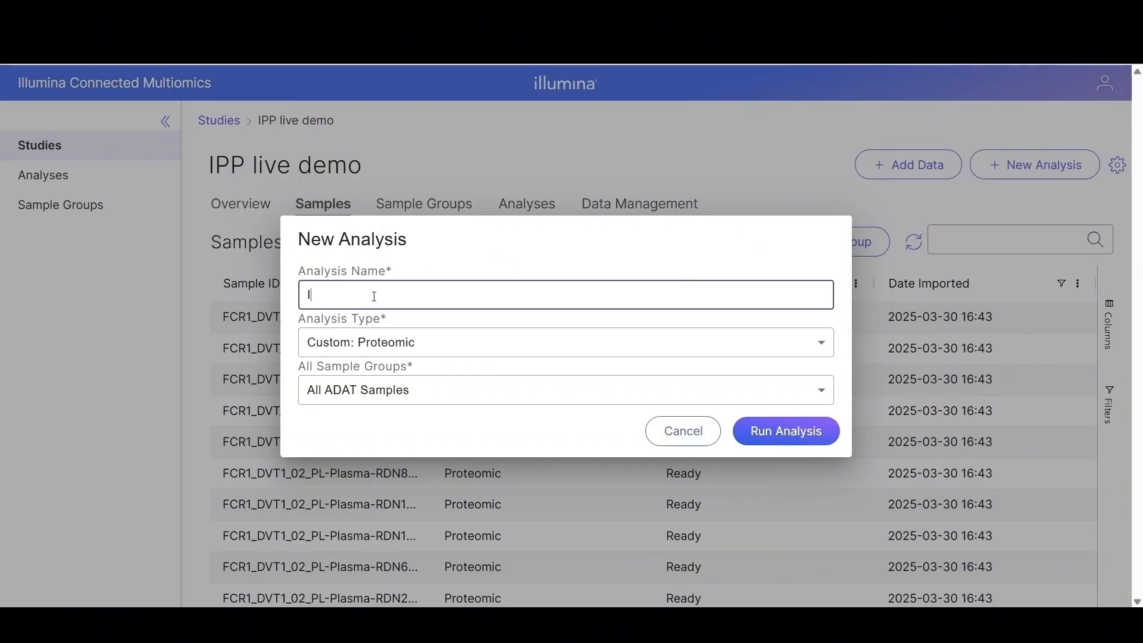
pyautogui.write('IPP live demo custo')
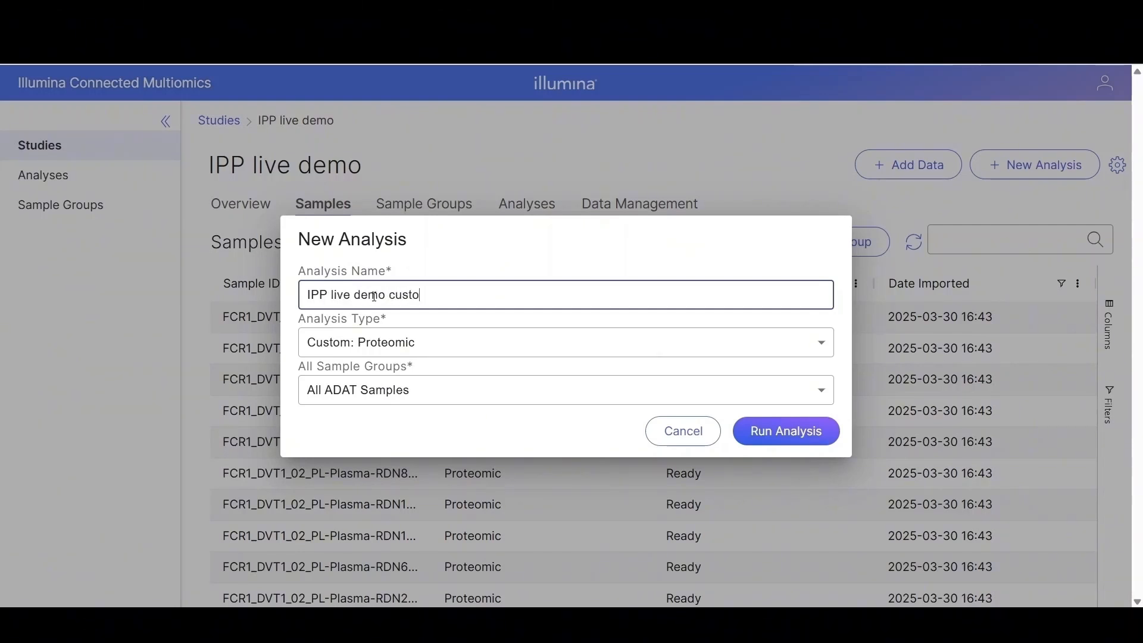
pyautogui.write('m')
pyautogui.click(793, 433)
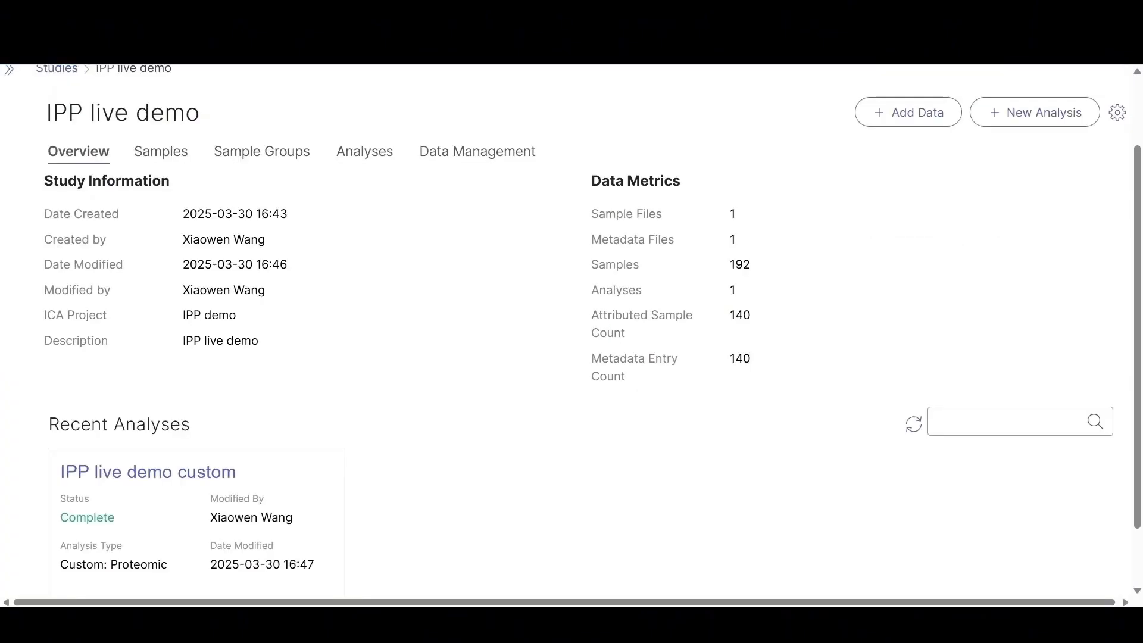
# Step: Open the analysis's sample attribute manager and delete the MatrixType attribute
pyautogui.click(140, 473)
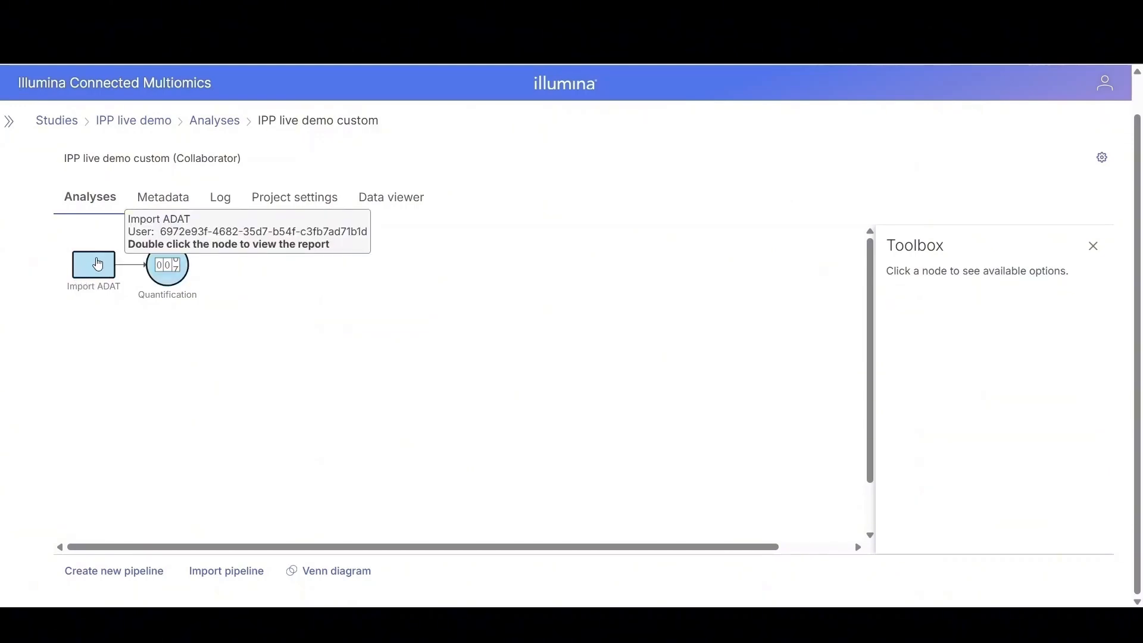
pyautogui.moveTo(173, 271)
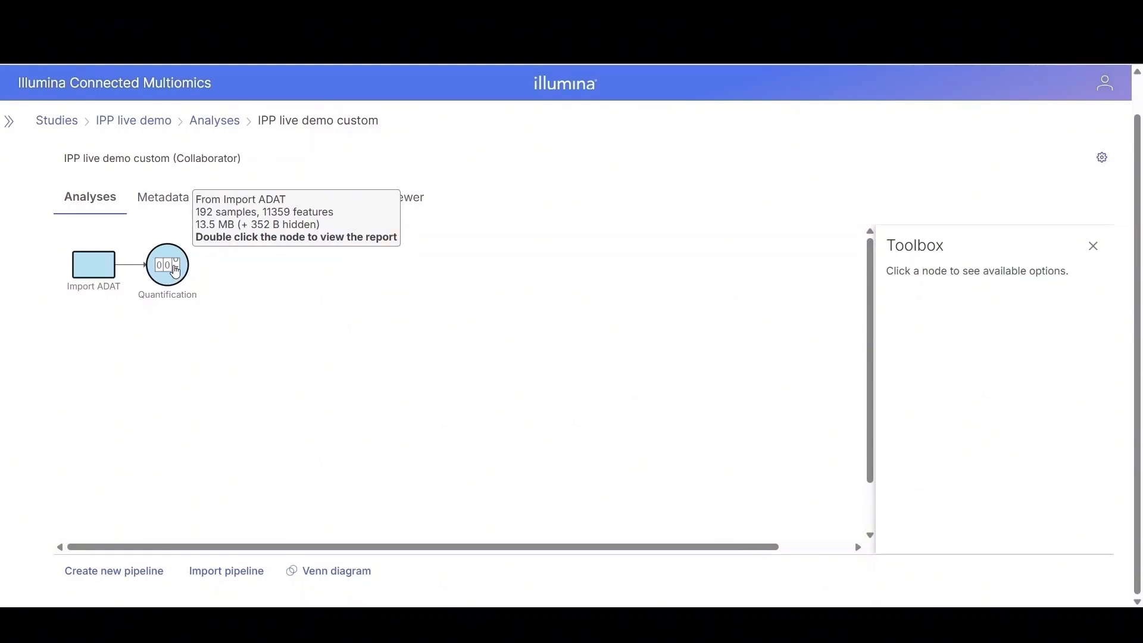
pyautogui.click(170, 203)
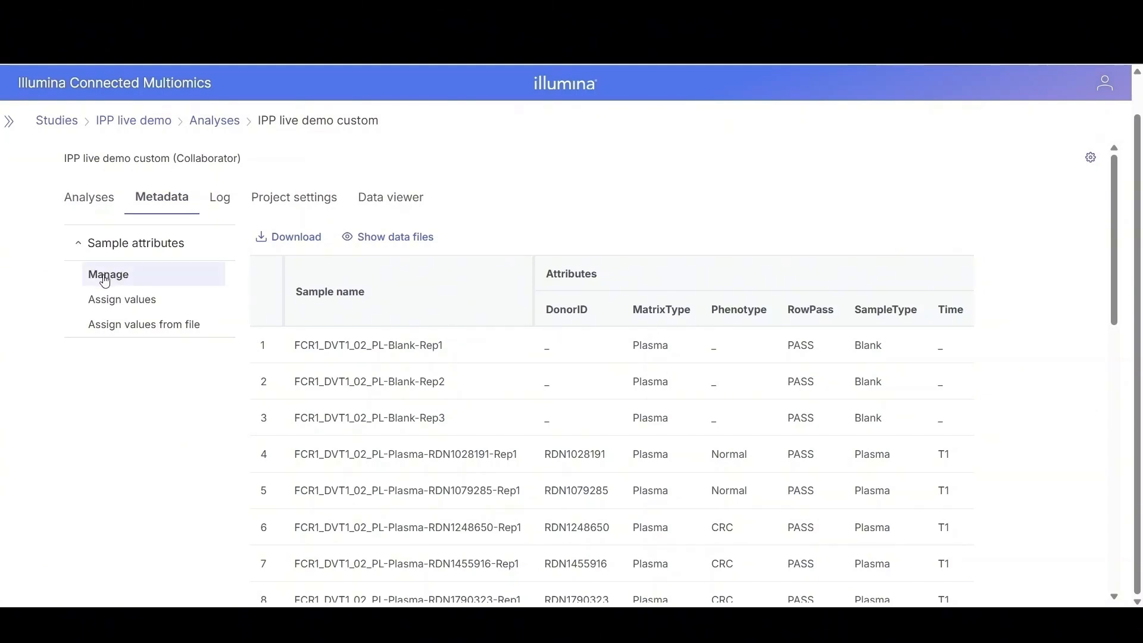
pyautogui.click(106, 280)
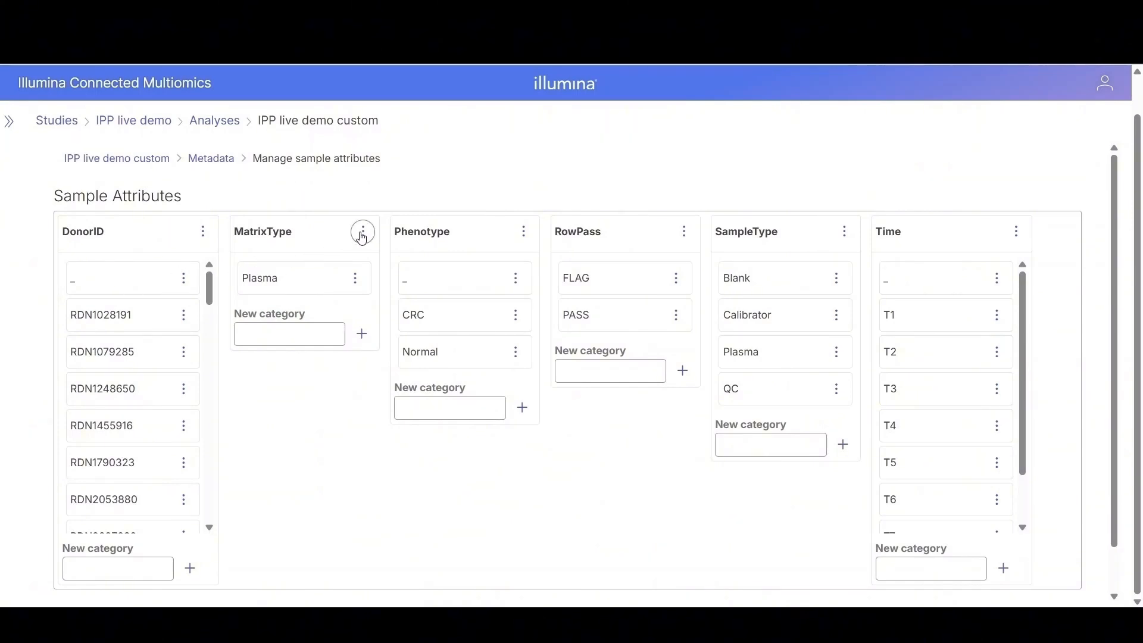
pyautogui.click(363, 233)
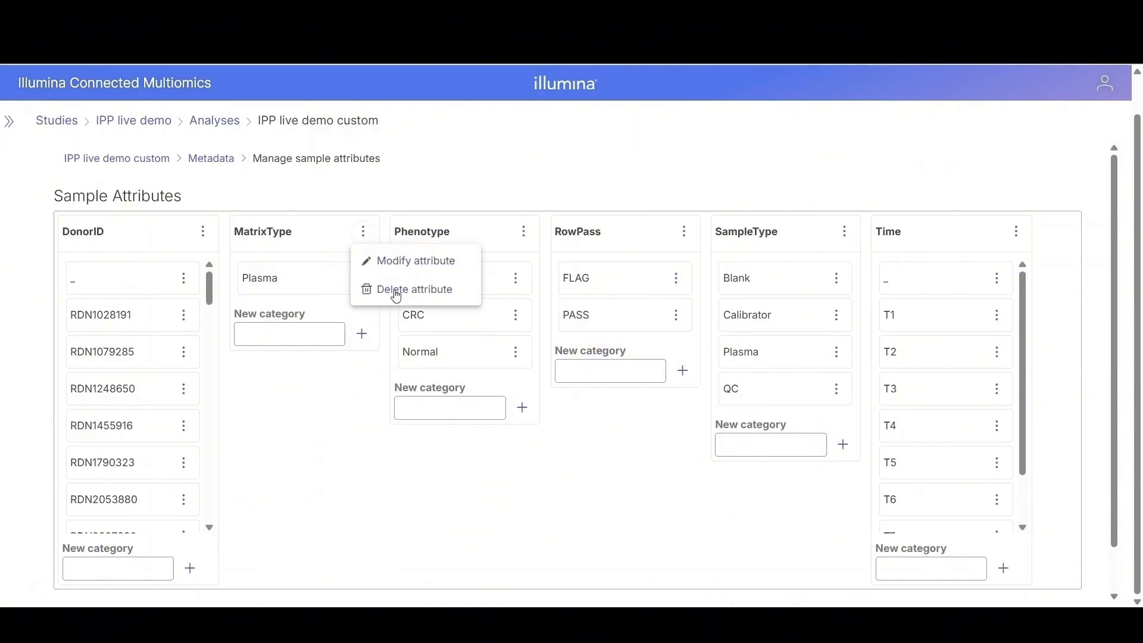
pyautogui.click(395, 291)
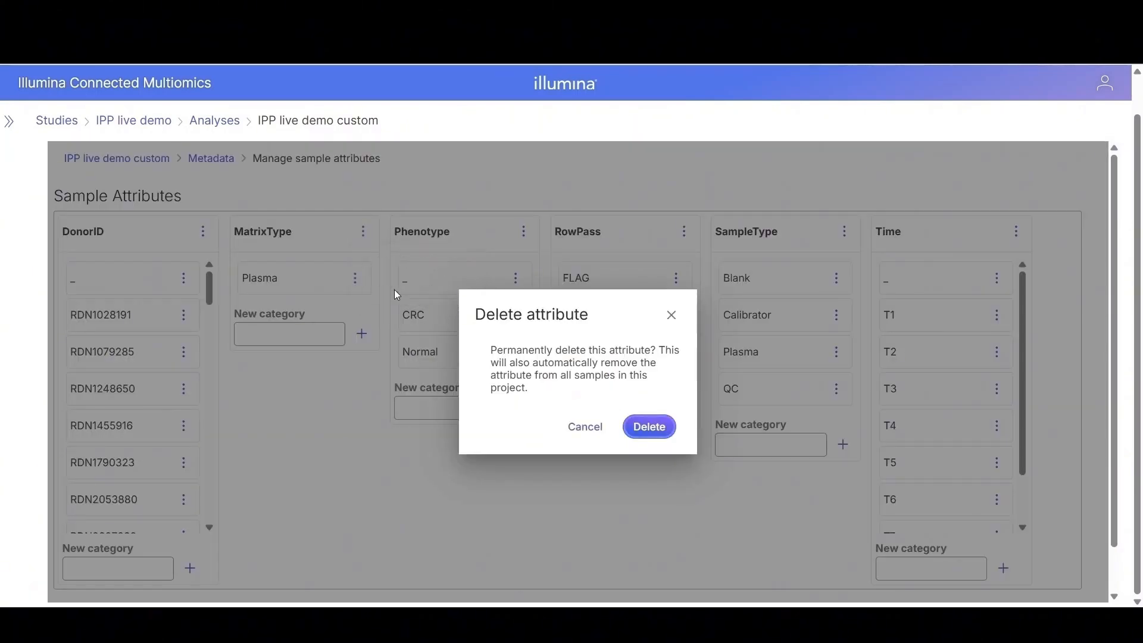
pyautogui.click(658, 428)
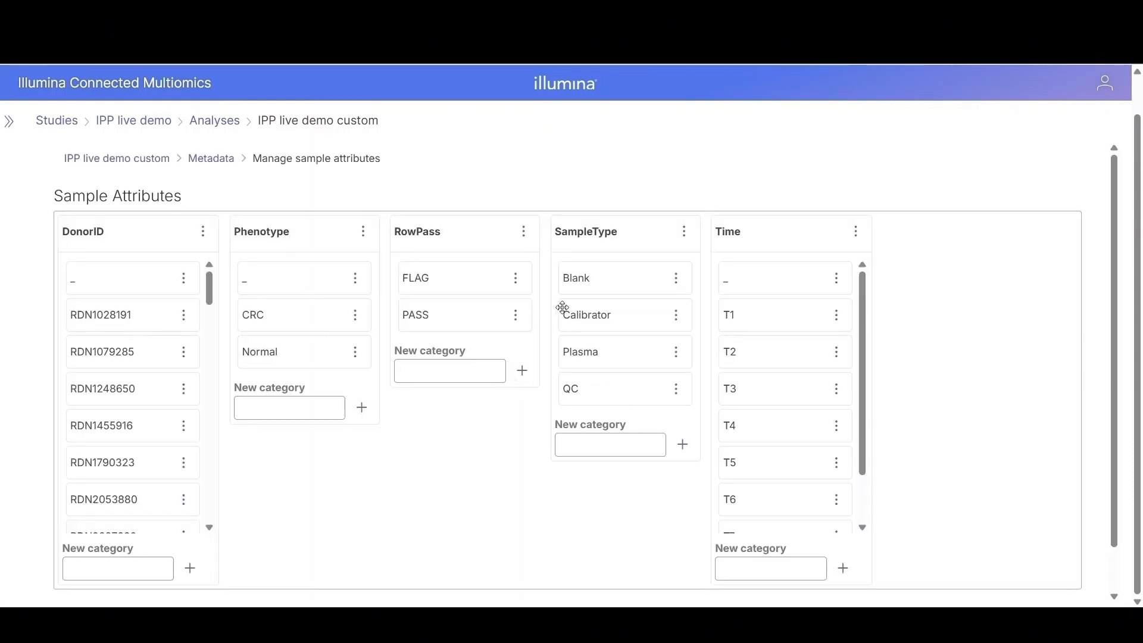
# Step: Reorder the sample attributes so Time comes first and Phenotype second
pyautogui.moveTo(754, 232); pyautogui.dragTo(109, 230)
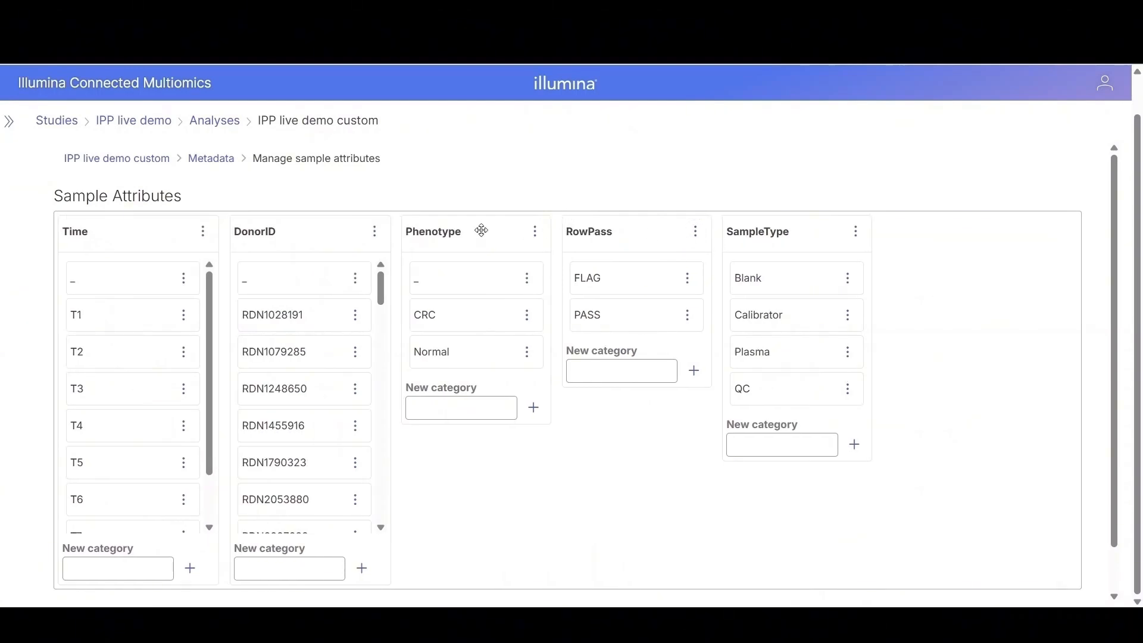
pyautogui.moveTo(482, 231); pyautogui.dragTo(141, 234)
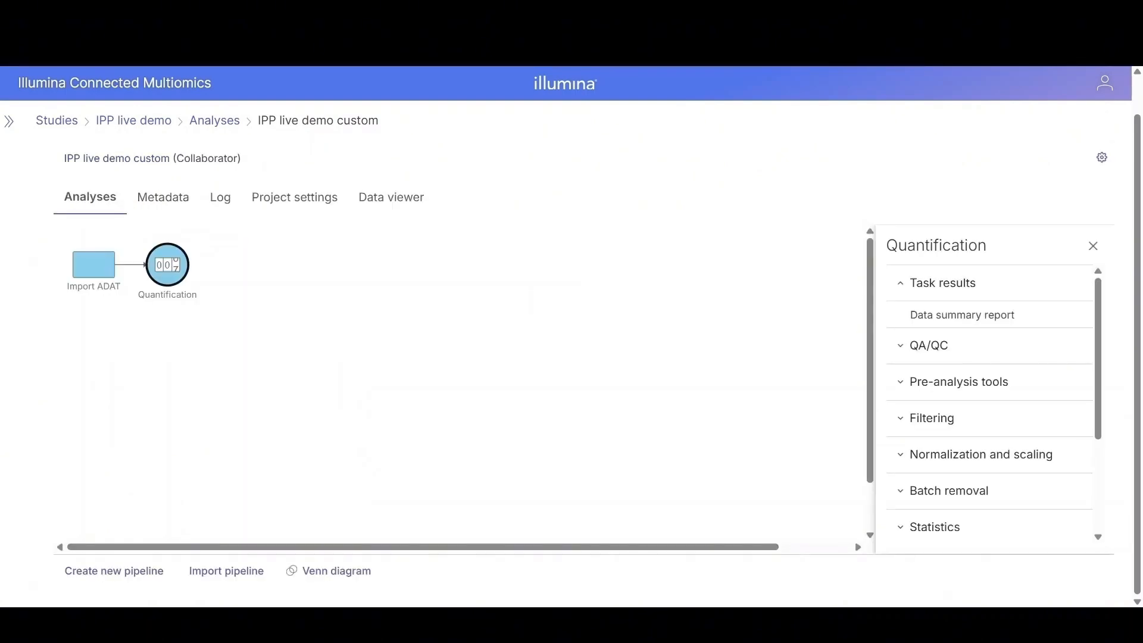
# Step: Add a Filter samples task on the Quantification node including only samples whose Time is T1 or T2
pyautogui.moveTo(168, 265)
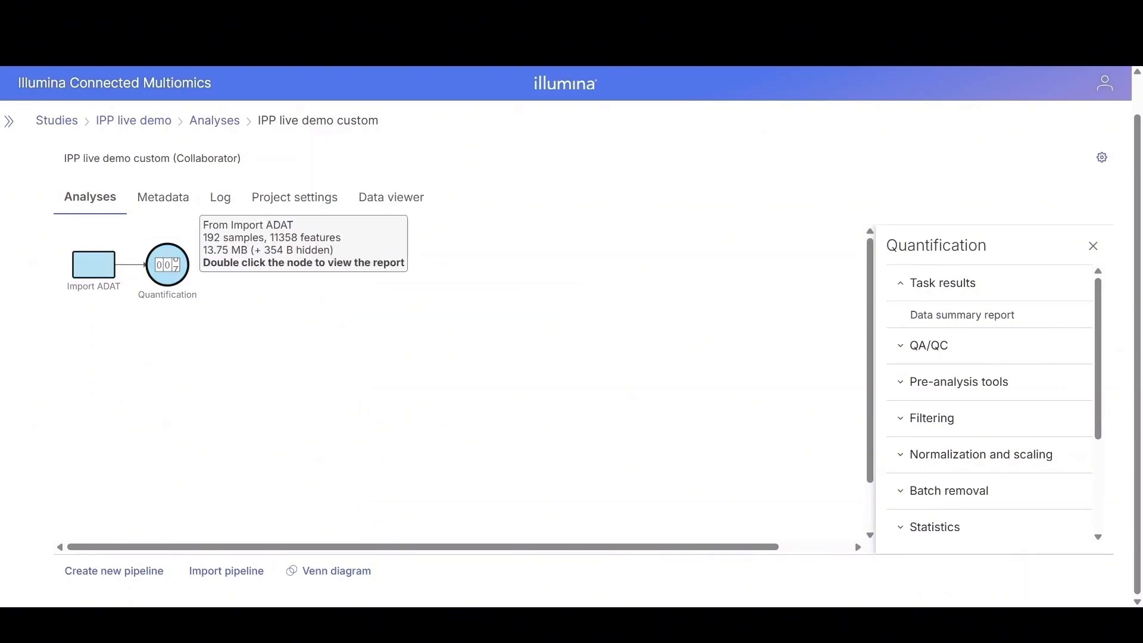
pyautogui.click(933, 419)
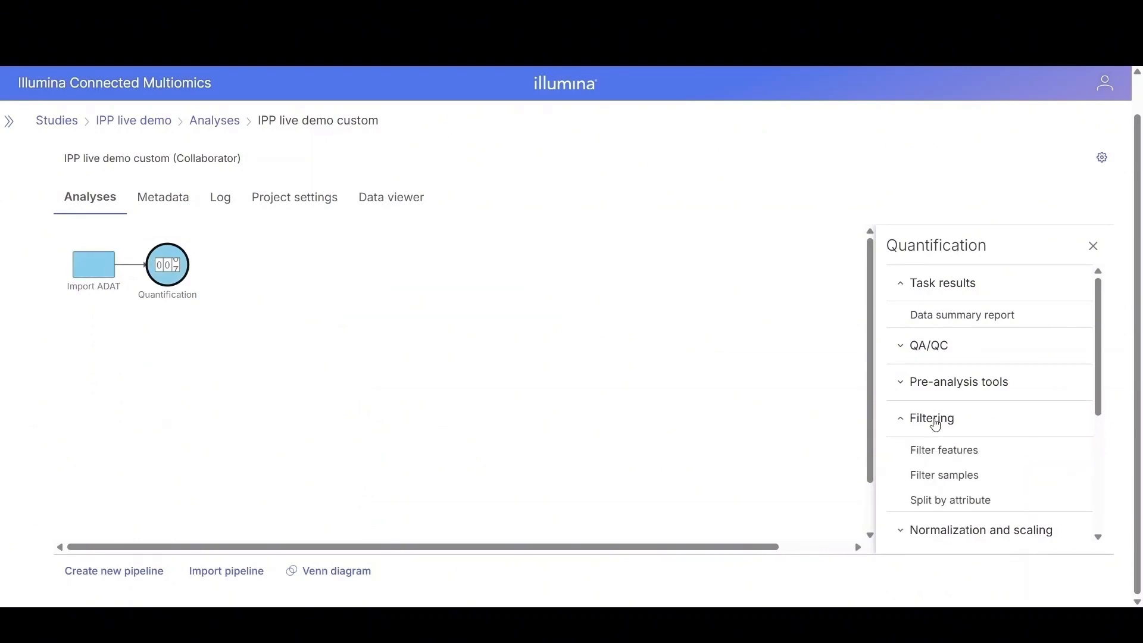
pyautogui.click(967, 480)
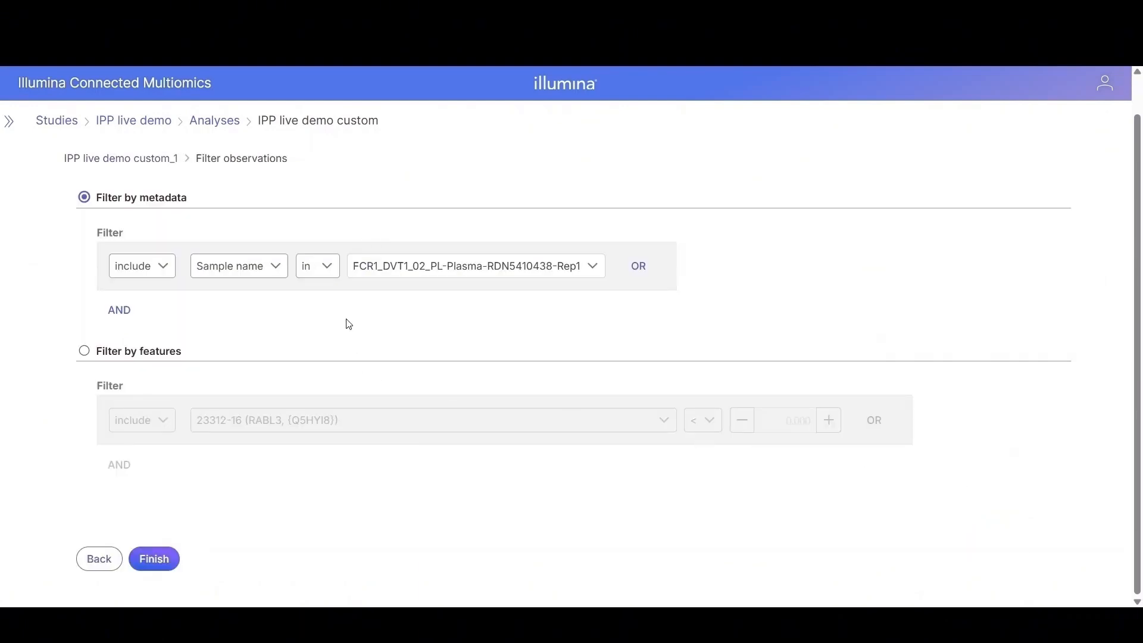
pyautogui.click(274, 268)
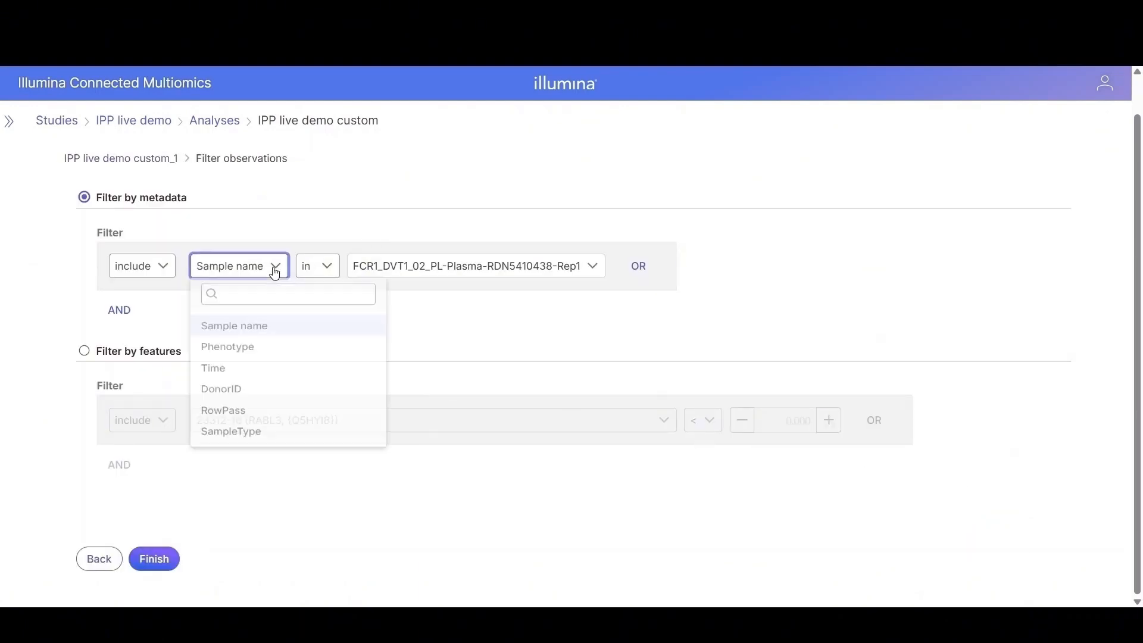
pyautogui.click(239, 378)
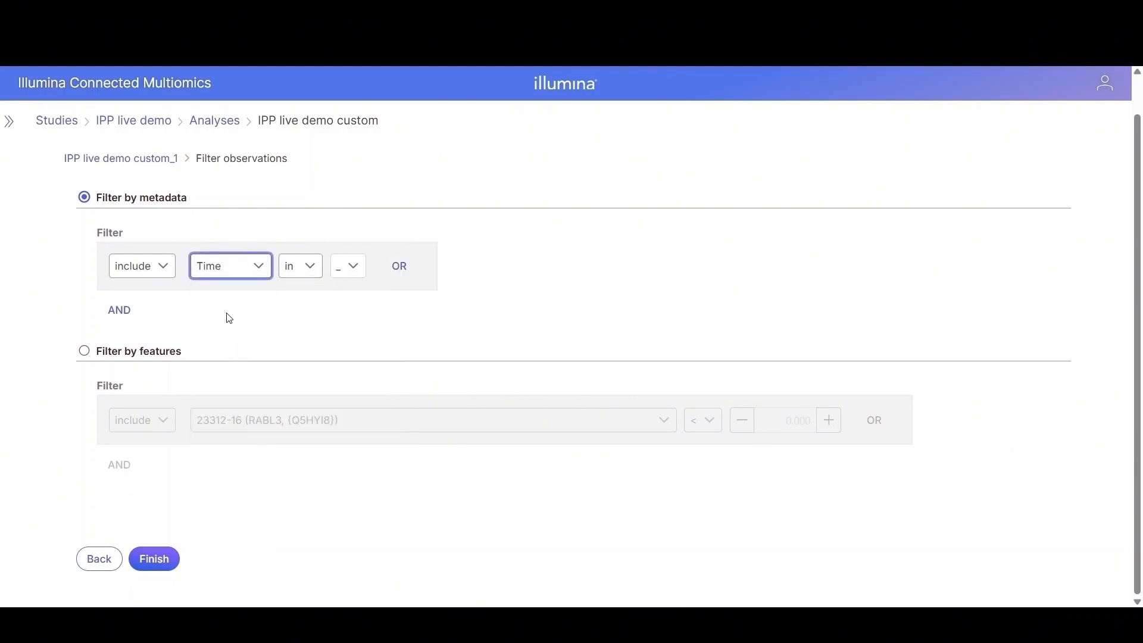
pyautogui.click(357, 268)
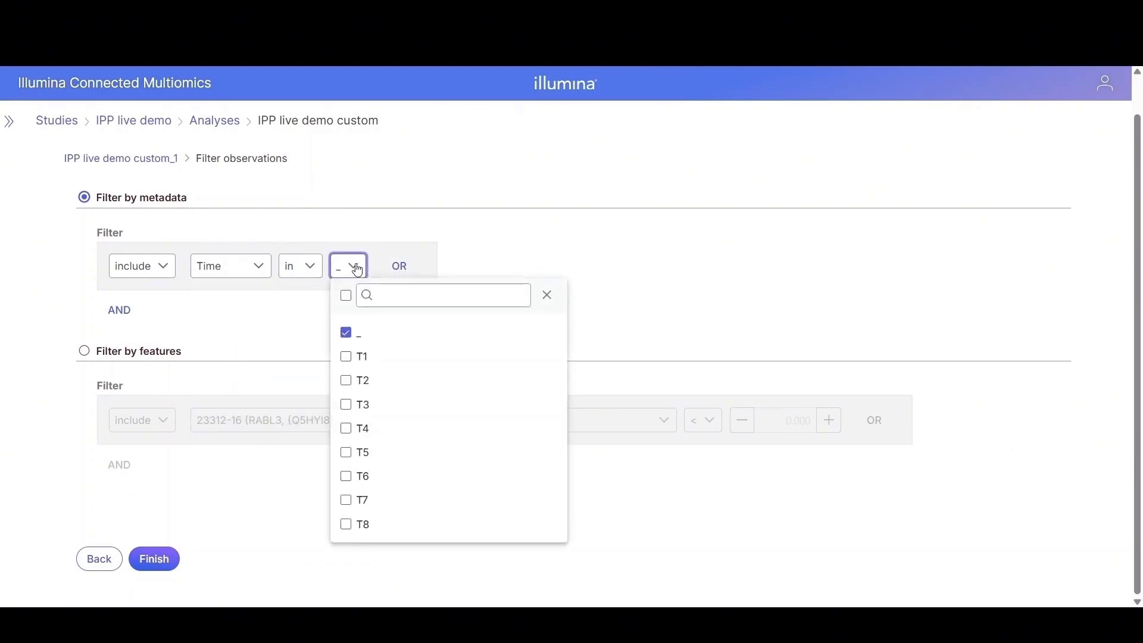
pyautogui.click(346, 333)
pyautogui.click(346, 358)
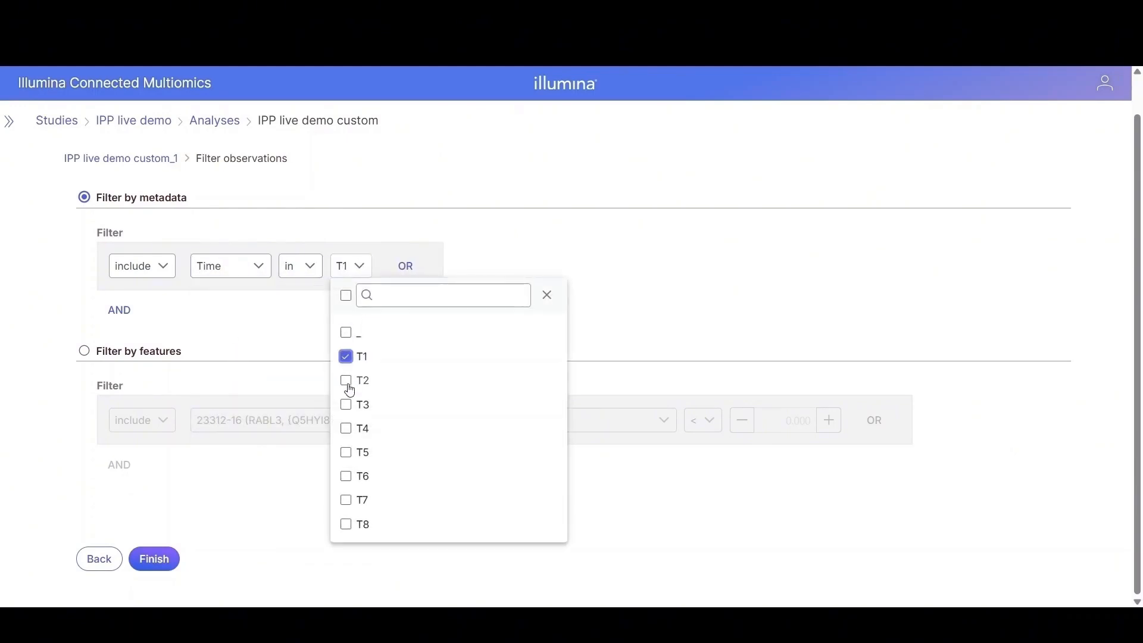
pyautogui.click(347, 381)
pyautogui.click(170, 560)
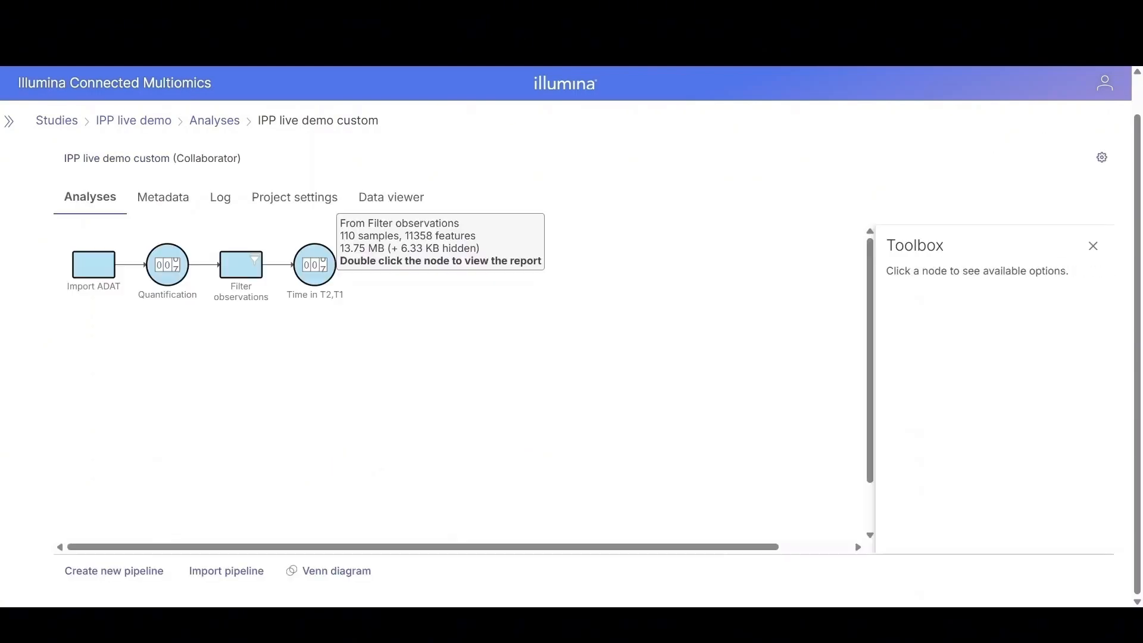
# Step: Add a Filter features task on the time-filtered node, including features from the saved 9.5K human protein list
pyautogui.click(318, 268)
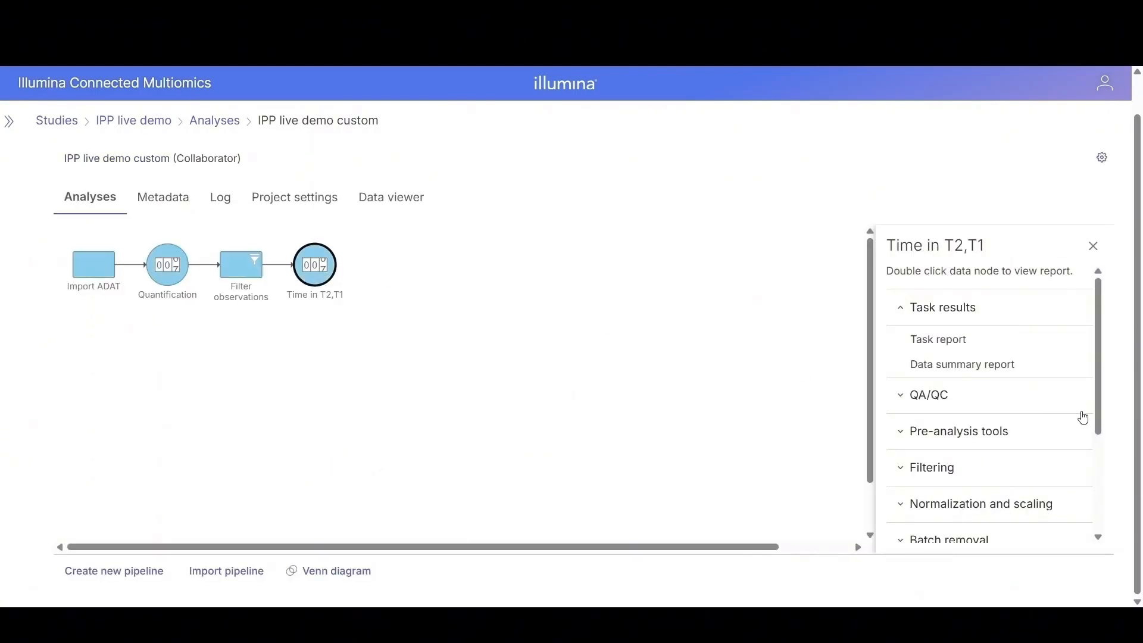
pyautogui.click(939, 470)
pyautogui.scroll(-1, 1039, 467)
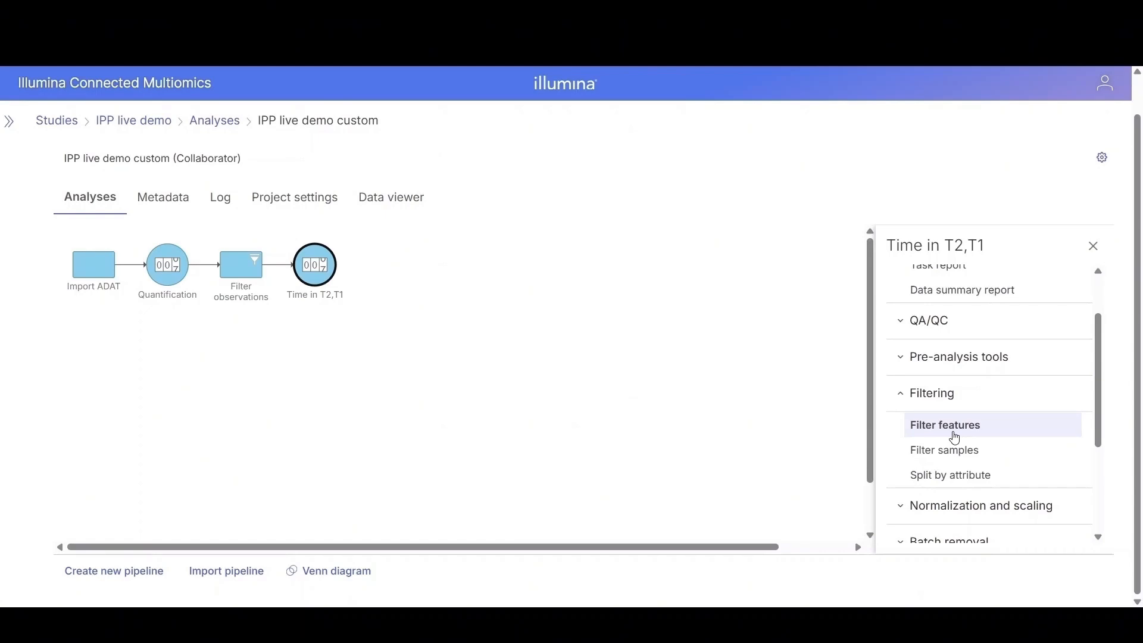
pyautogui.click(956, 439)
pyautogui.scroll(-2, 734, 492)
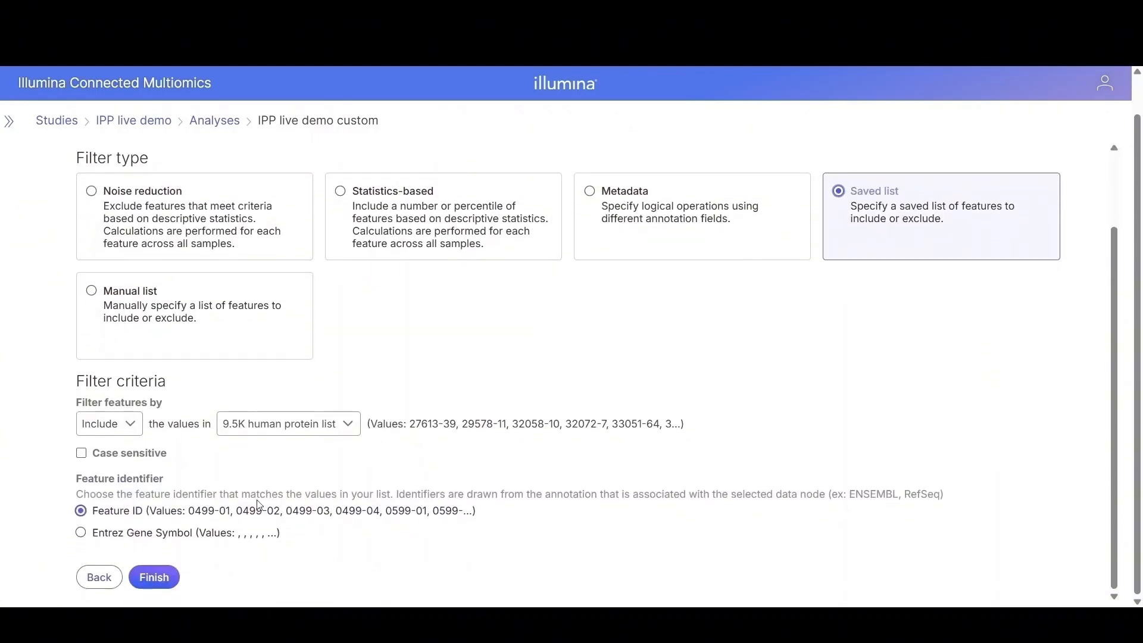
pyautogui.click(156, 581)
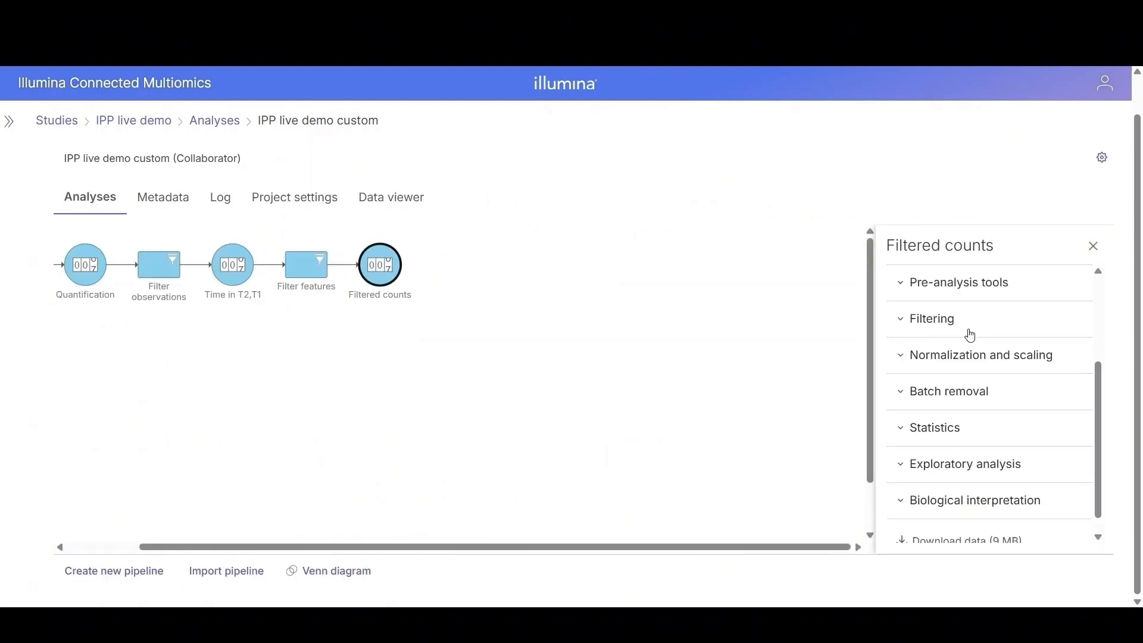
# Step: Set up a Normalization task on the Filtered counts node using the Add method with value 1
pyautogui.click(1006, 363)
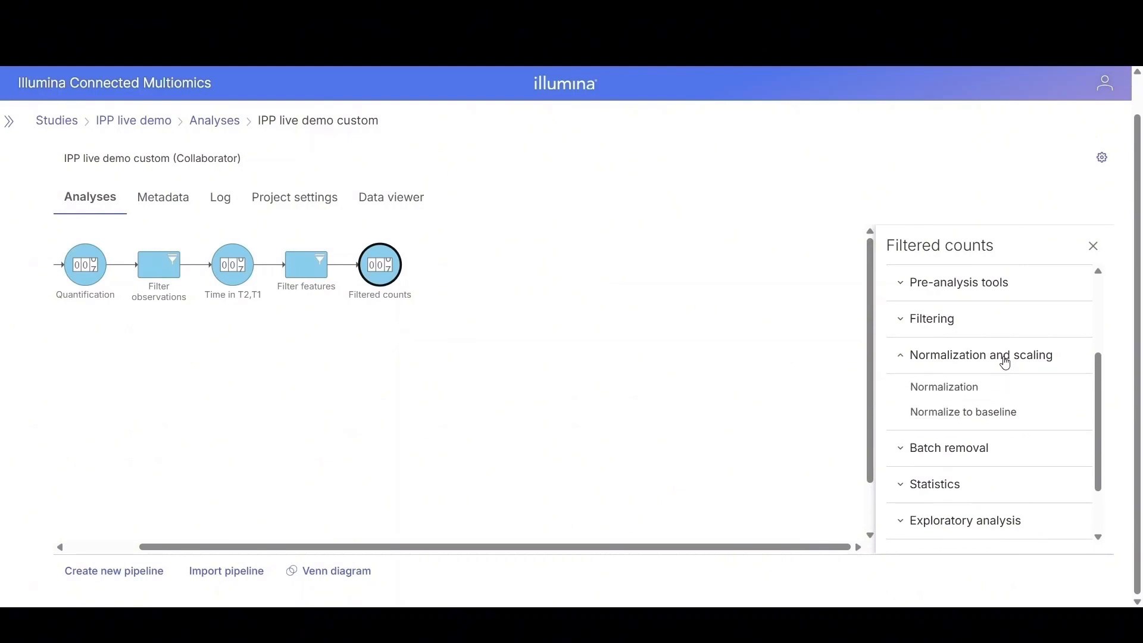
pyautogui.click(962, 393)
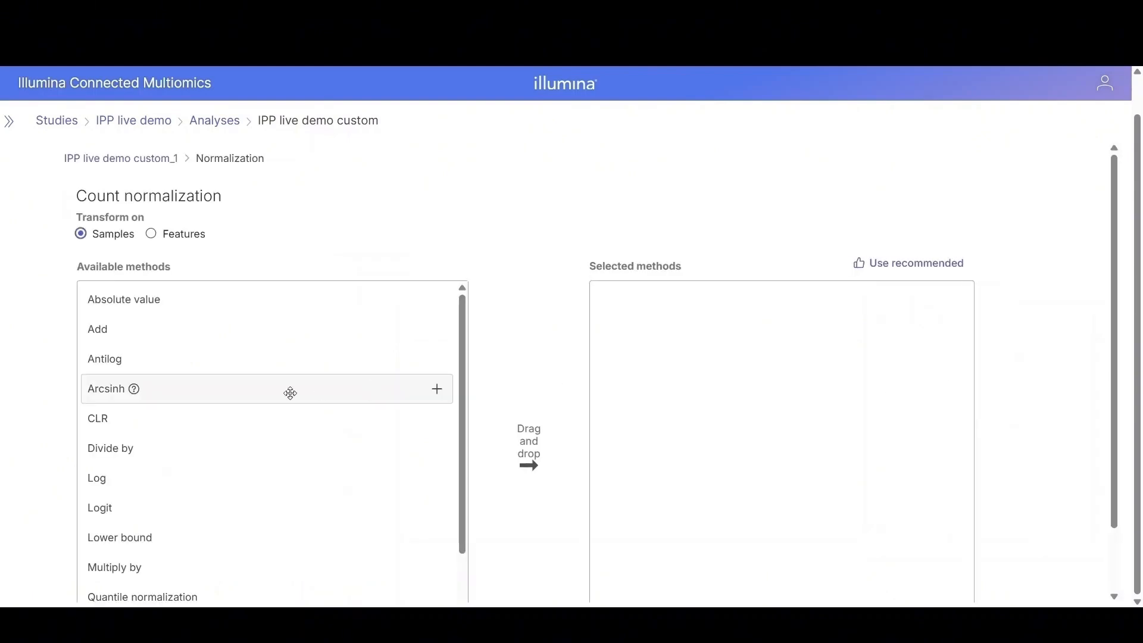
pyautogui.moveTo(99, 332); pyautogui.dragTo(676, 345)
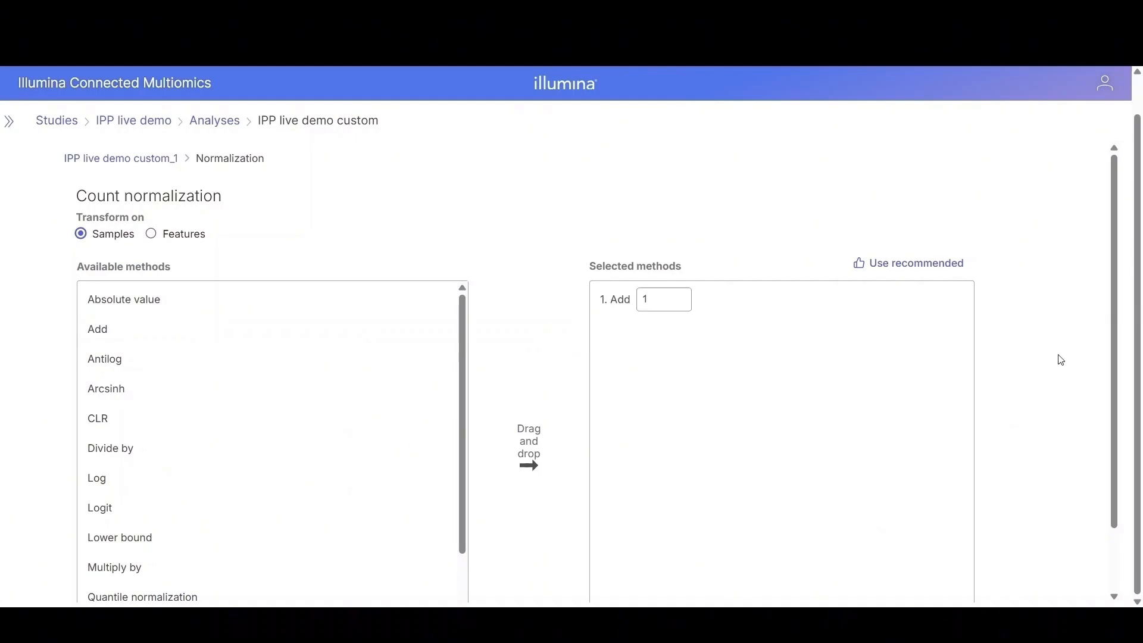
pyautogui.scroll(-2, 1112, 340)
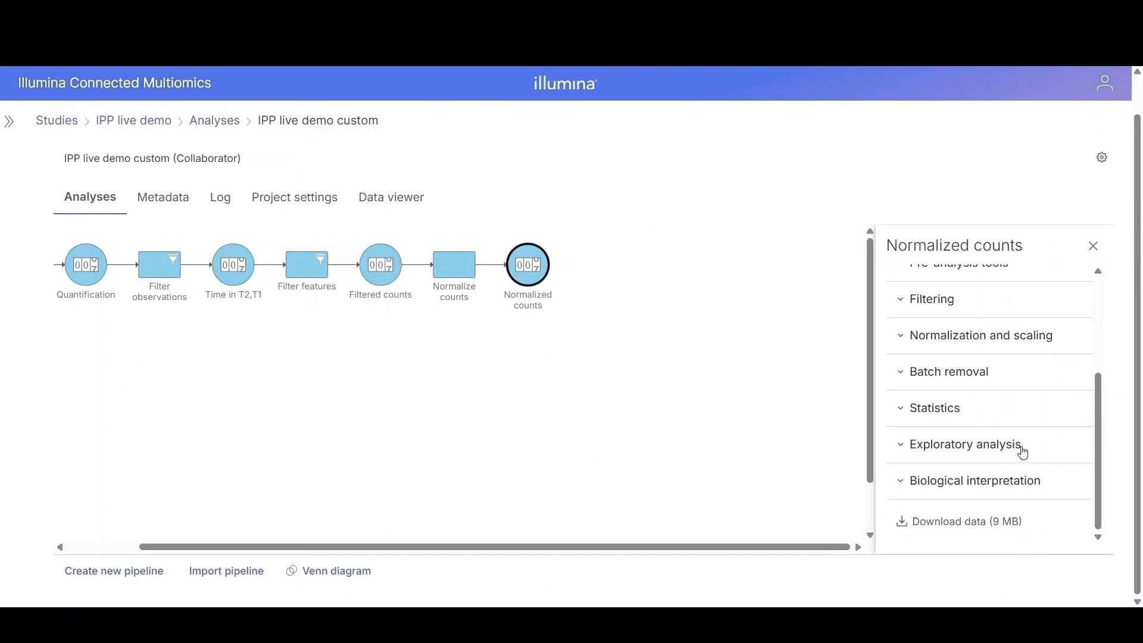
# Step: Add a PCA task under Exploratory analysis on the Normalized counts node, keeping the default settings
pyautogui.click(1022, 453)
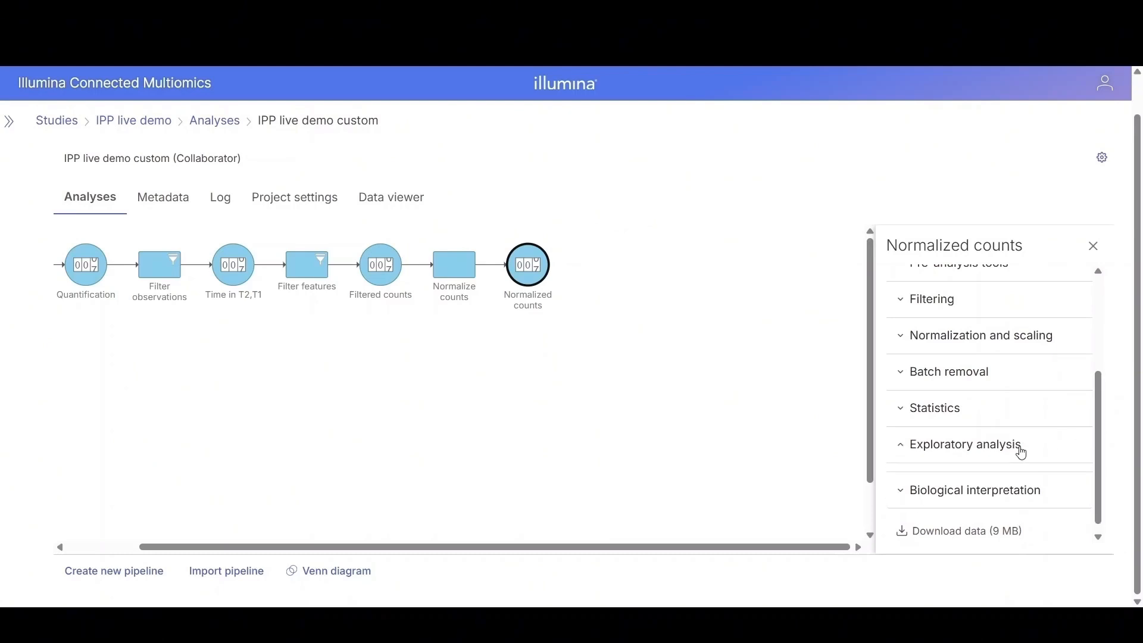
pyautogui.scroll(-2, 1038, 413)
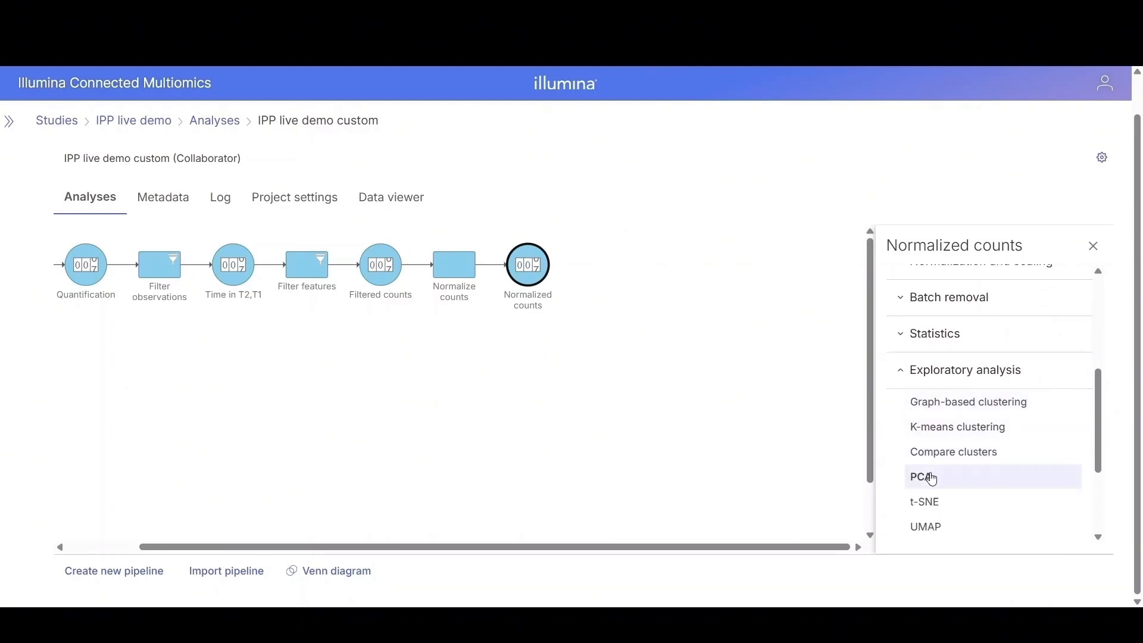
pyautogui.click(925, 482)
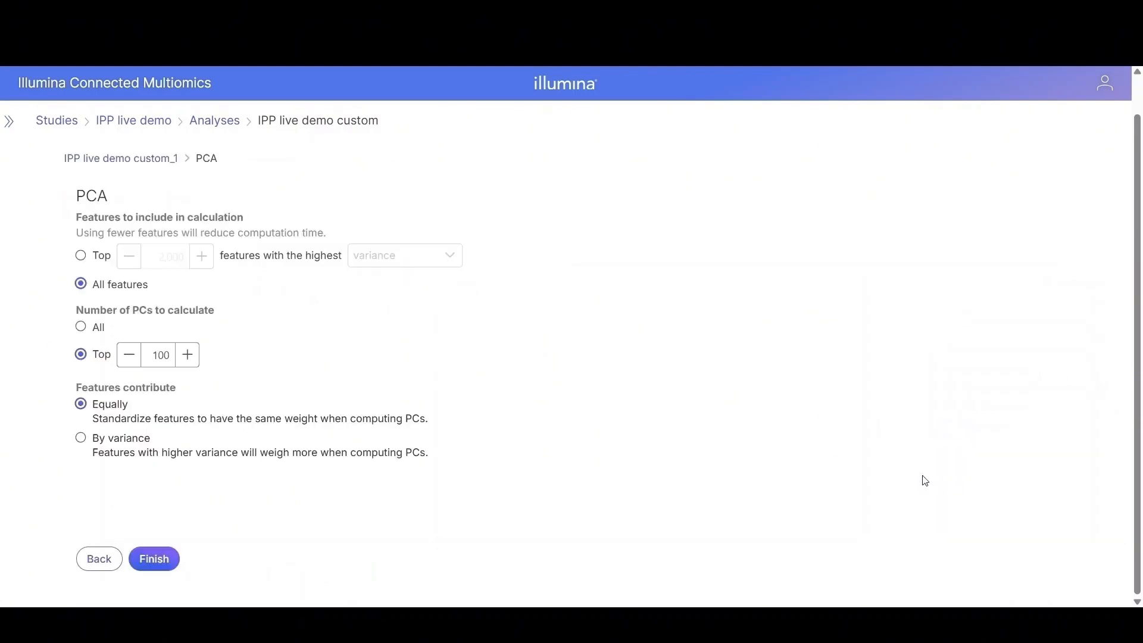
pyautogui.click(156, 562)
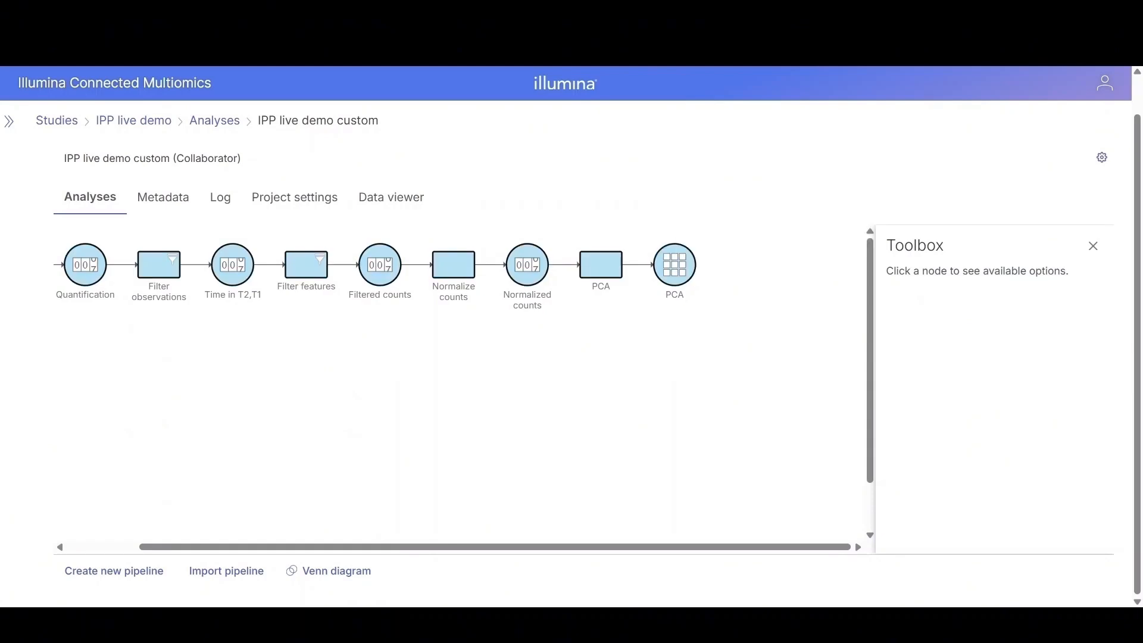
# Step: Open the PCA report and examine the 3D scatter plot by maximizing, rotating and zooming it
pyautogui.click(678, 271)
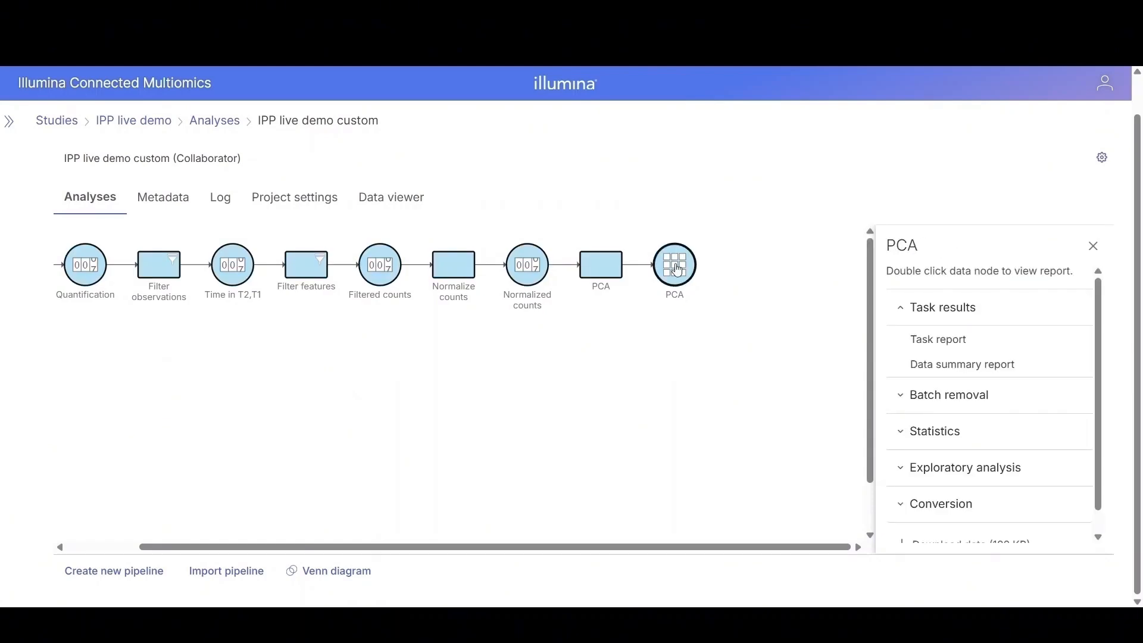
pyautogui.doubleClick(678, 271)
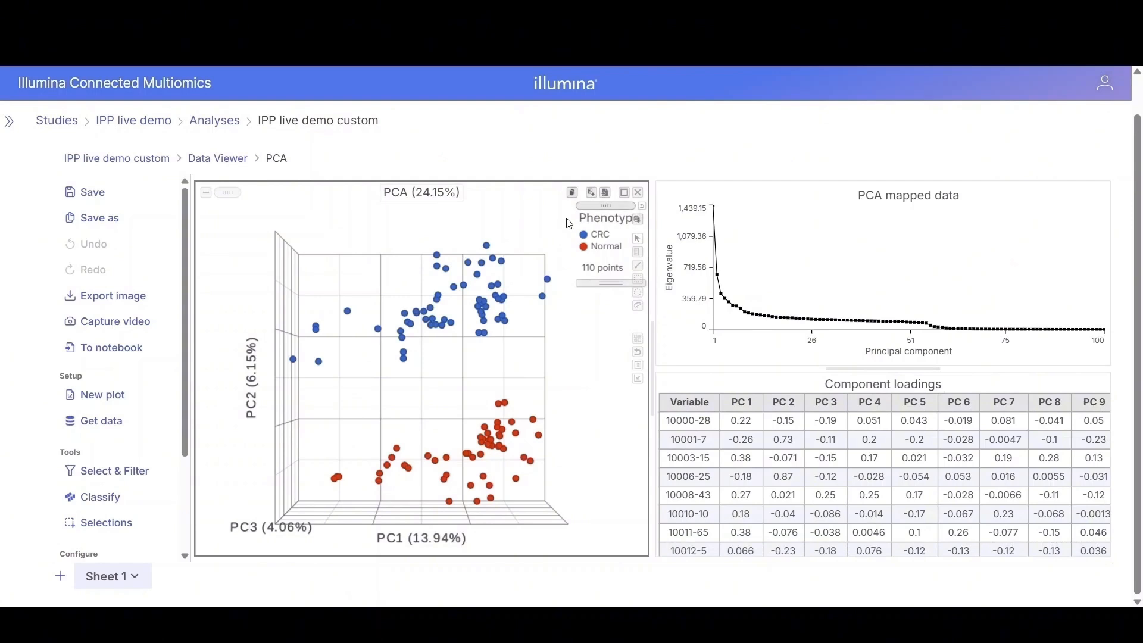
pyautogui.click(625, 193)
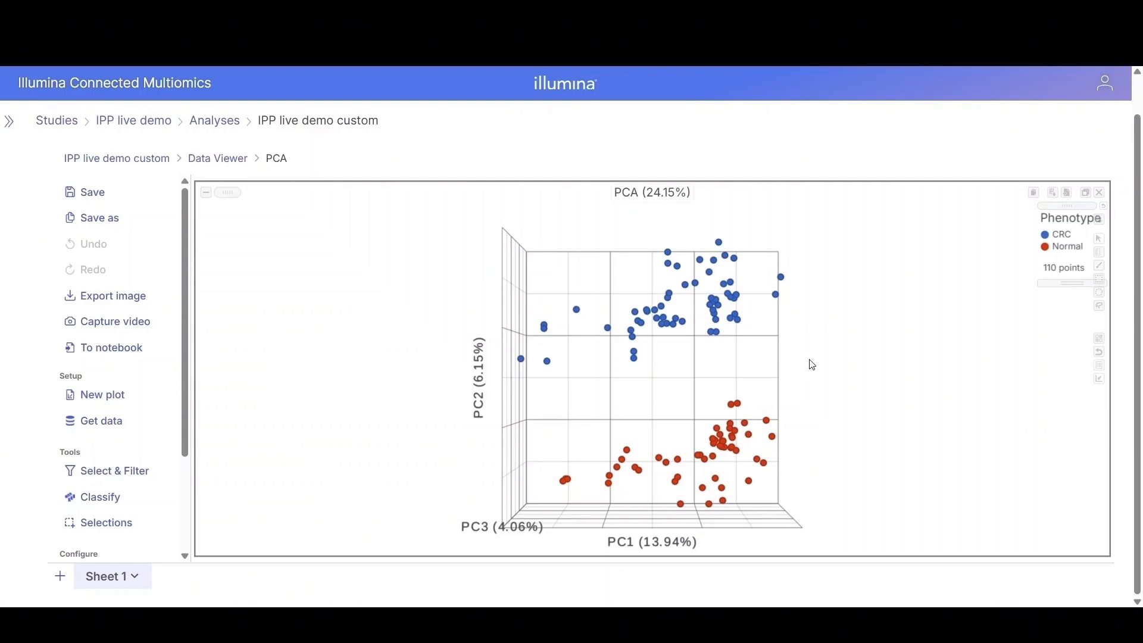
pyautogui.moveTo(811, 363)
pyautogui.mouseDown()
pyautogui.moveTo(674, 380)
pyautogui.moveTo(495, 375)
pyautogui.moveTo(724, 370)
pyautogui.moveTo(868, 347)
pyautogui.moveTo(793, 355)
pyautogui.mouseUp()
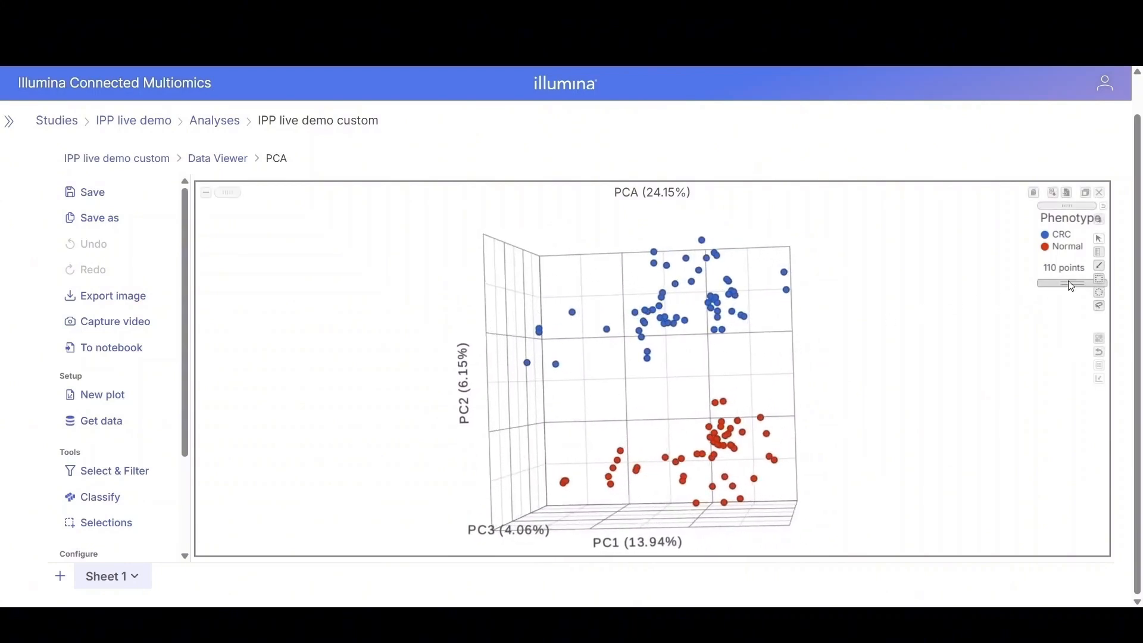
pyautogui.click(1099, 352)
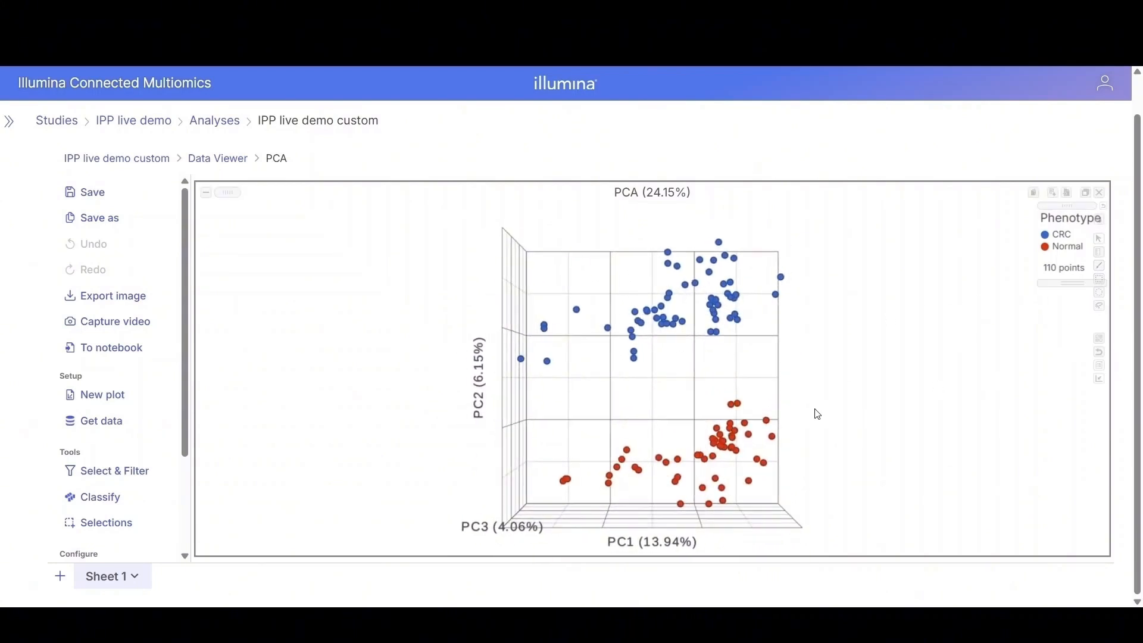
pyautogui.scroll(8, 819, 415)
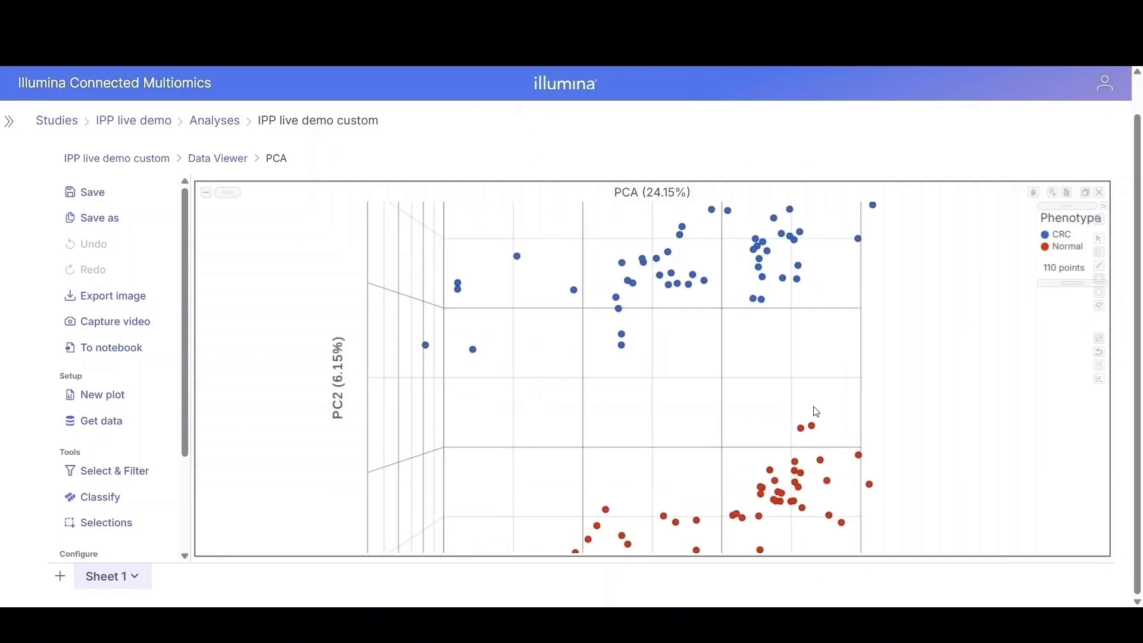
pyautogui.moveTo(808, 362); pyautogui.dragTo(888, 334)
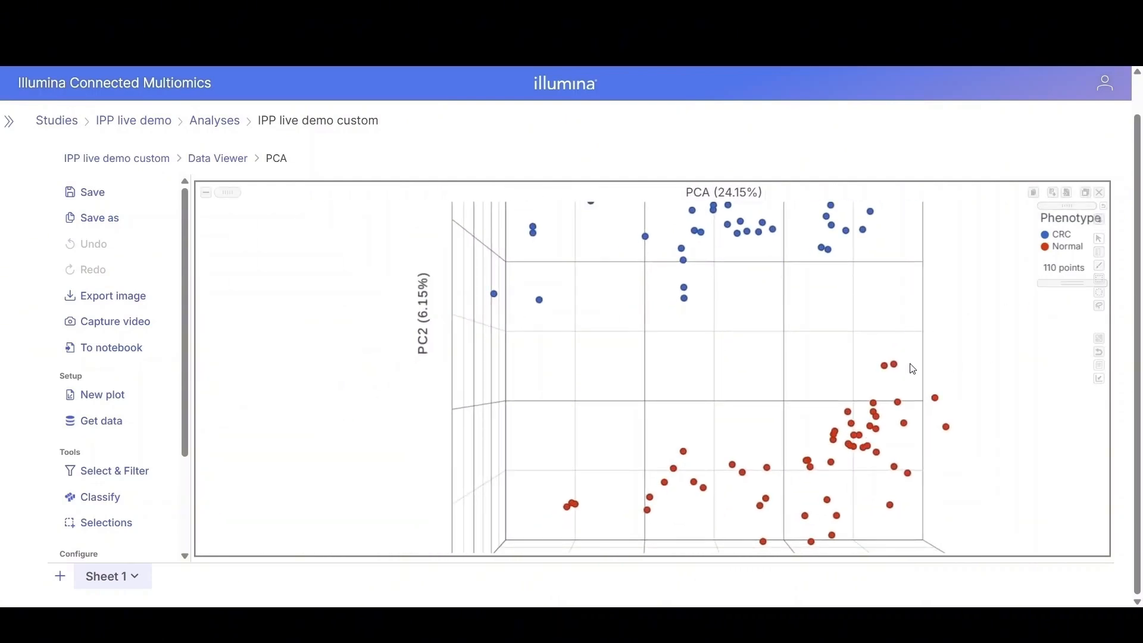
pyautogui.scroll(-4, 838, 378)
pyautogui.scroll(-5, 838, 378)
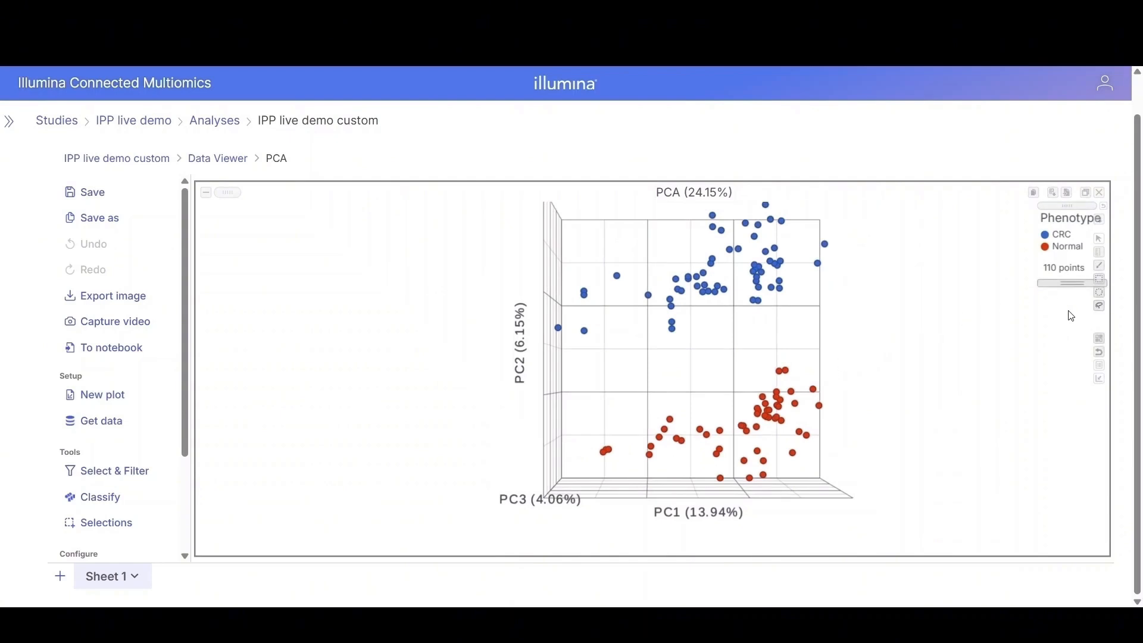
pyautogui.click(1103, 360)
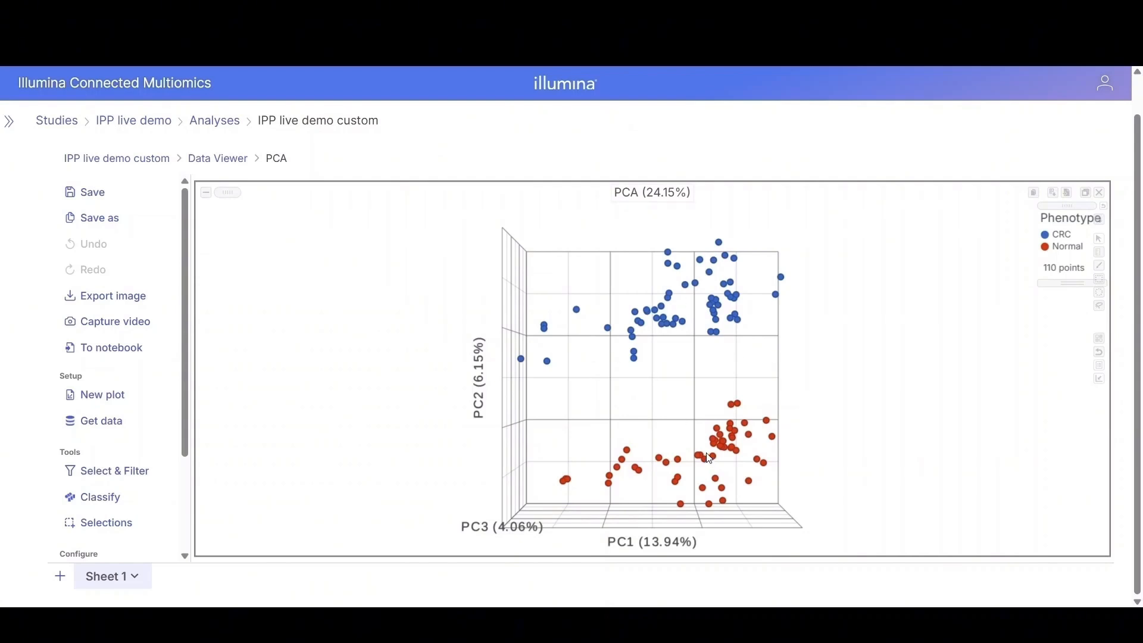
# Step: Style the PCA plot to size points by Time with a point size range of 10 to 18
pyautogui.moveTo(184, 296); pyautogui.dragTo(189, 446)
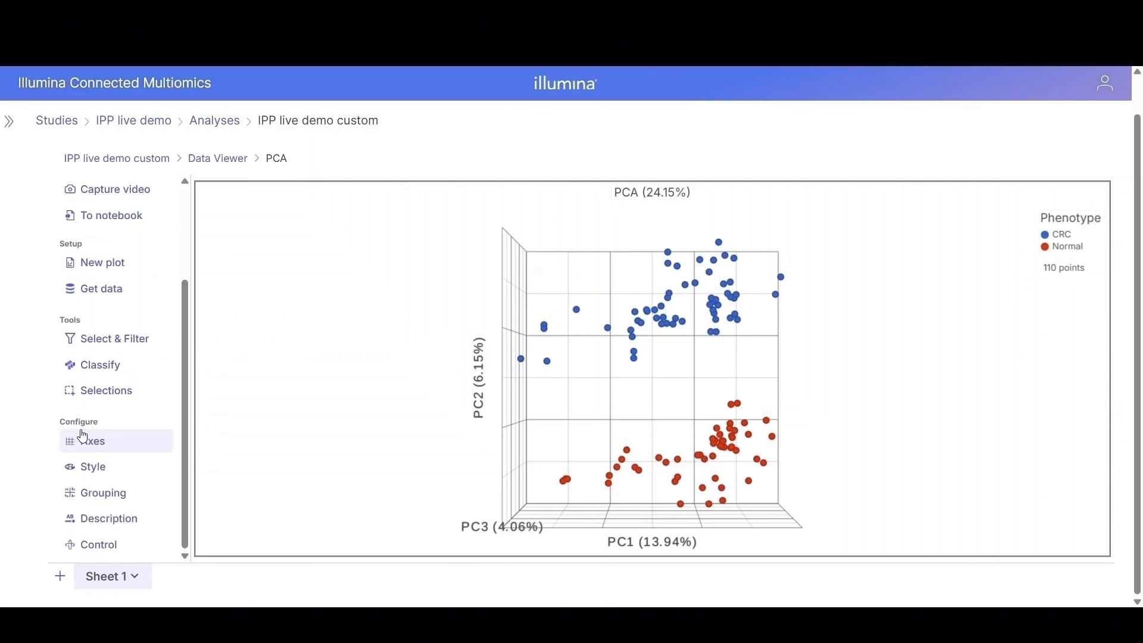
pyautogui.click(84, 470)
pyautogui.click(202, 330)
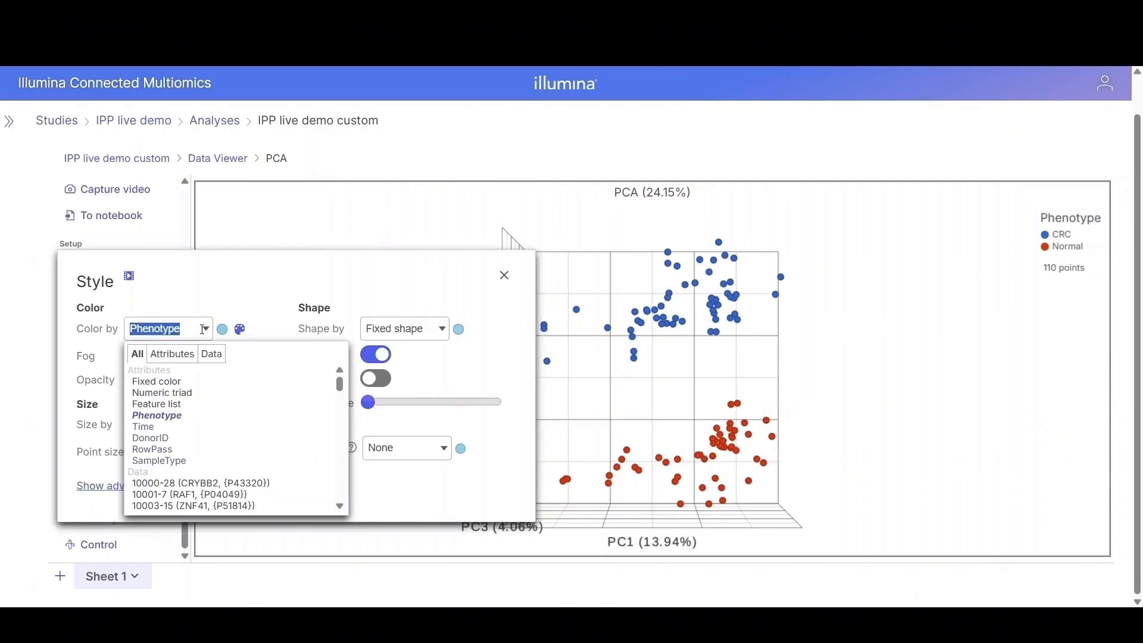
pyautogui.click(273, 274)
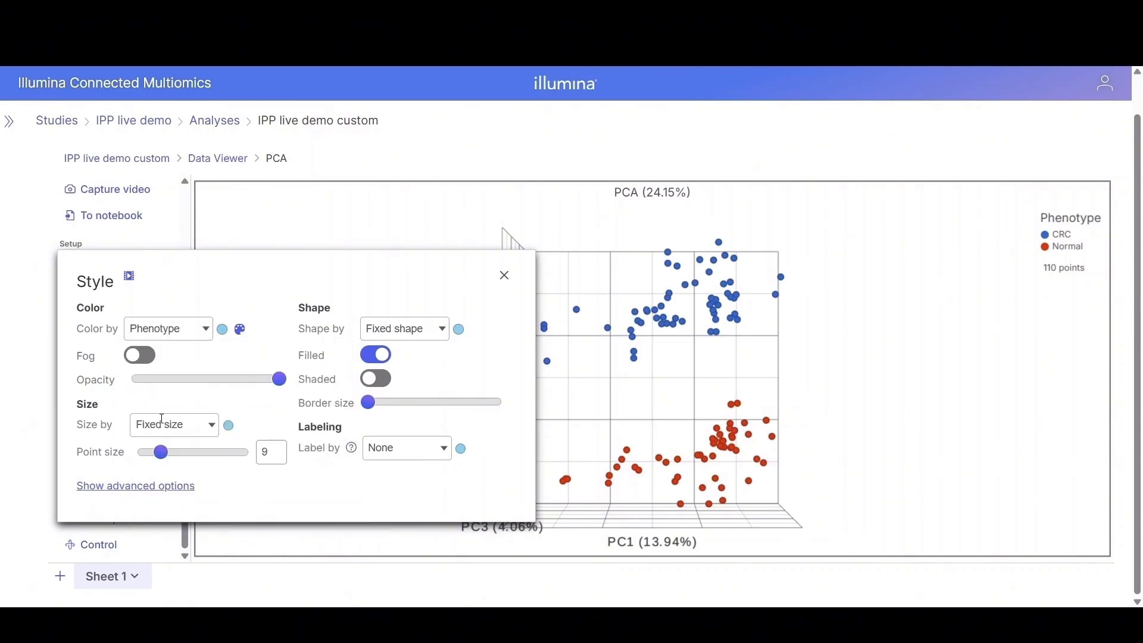
pyautogui.click(208, 427)
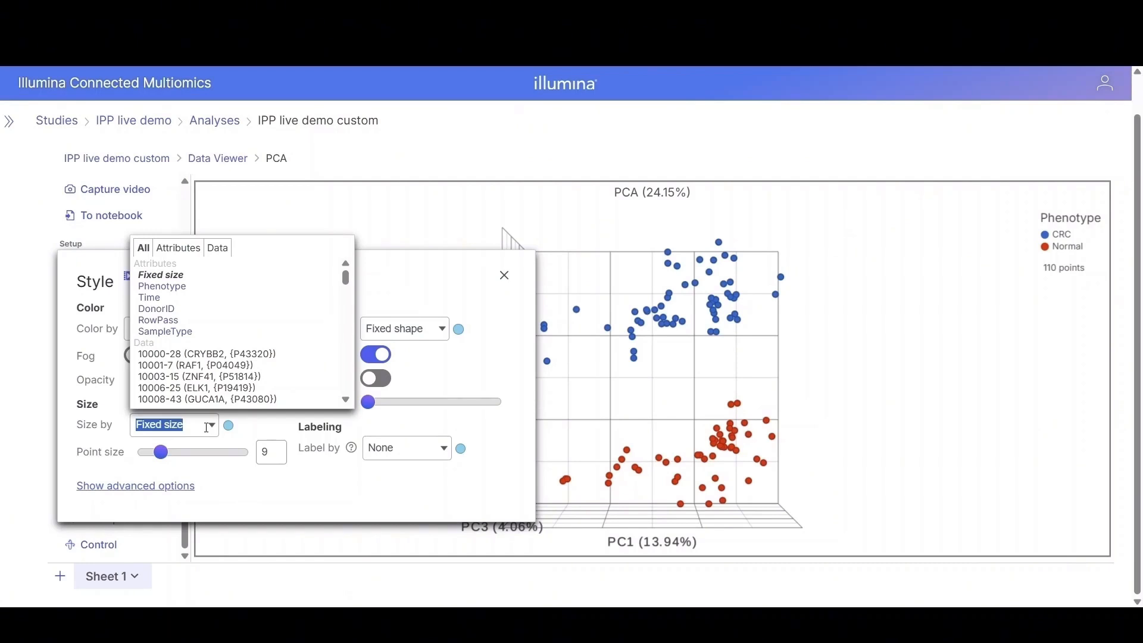
pyautogui.click(149, 298)
pyautogui.moveTo(173, 455); pyautogui.dragTo(181, 457)
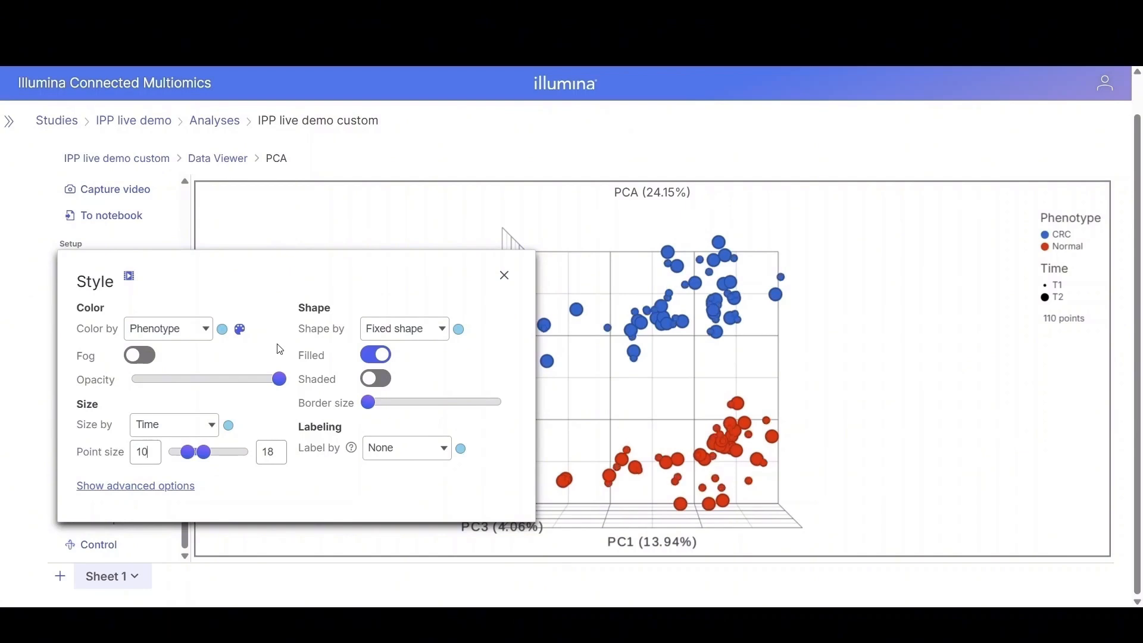
pyautogui.click(505, 275)
# Step: Connect the PCA plot points by DonorID in the grouping settings
pyautogui.click(112, 492)
pyautogui.click(410, 305)
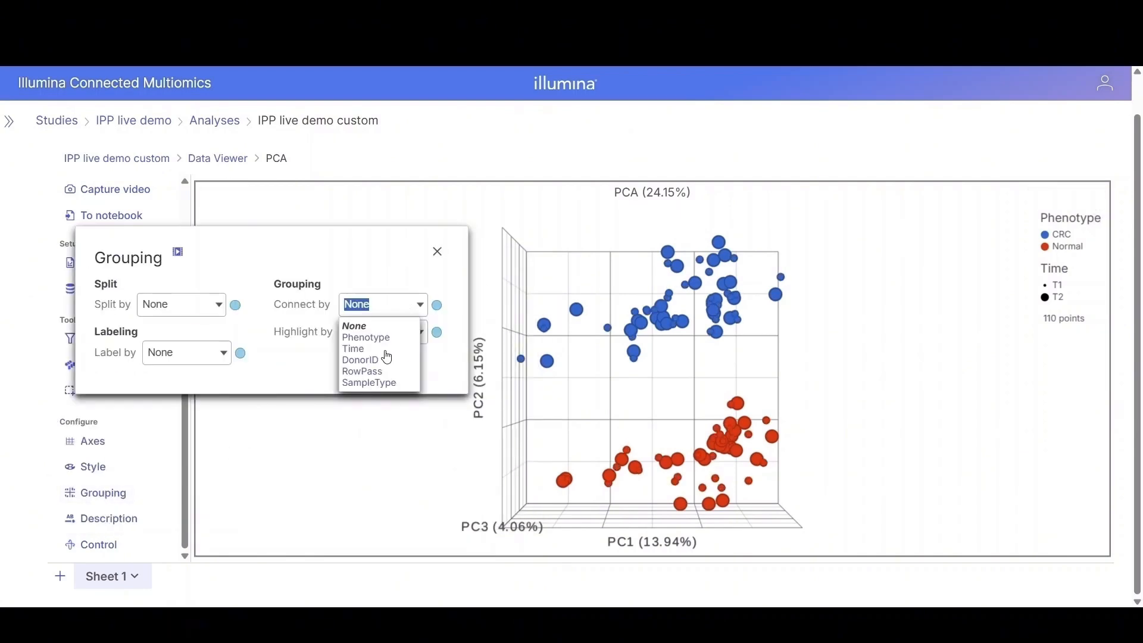
pyautogui.click(364, 361)
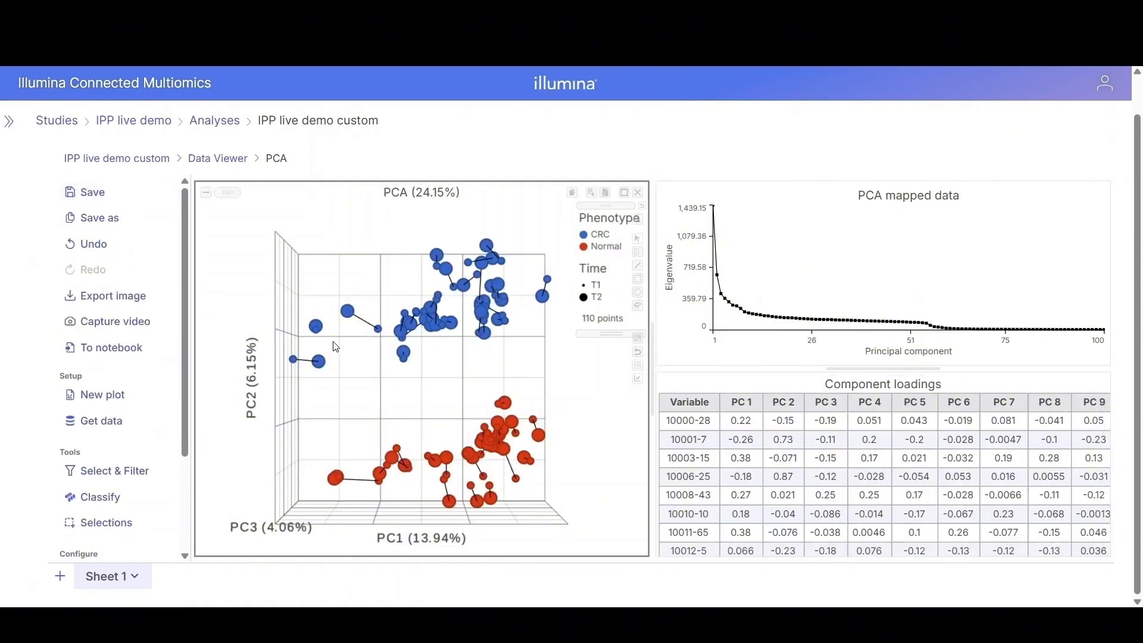
# Step: Save the PCA plot view under the name PCA
pyautogui.click(98, 200)
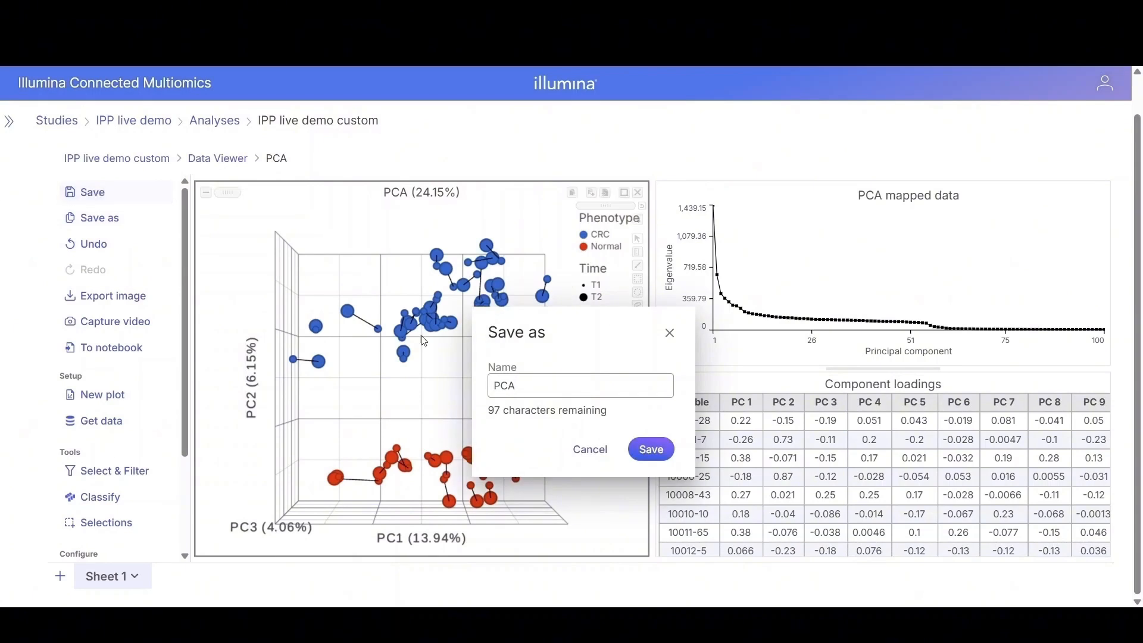
pyautogui.click(651, 456)
pyautogui.click(653, 427)
pyautogui.click(592, 194)
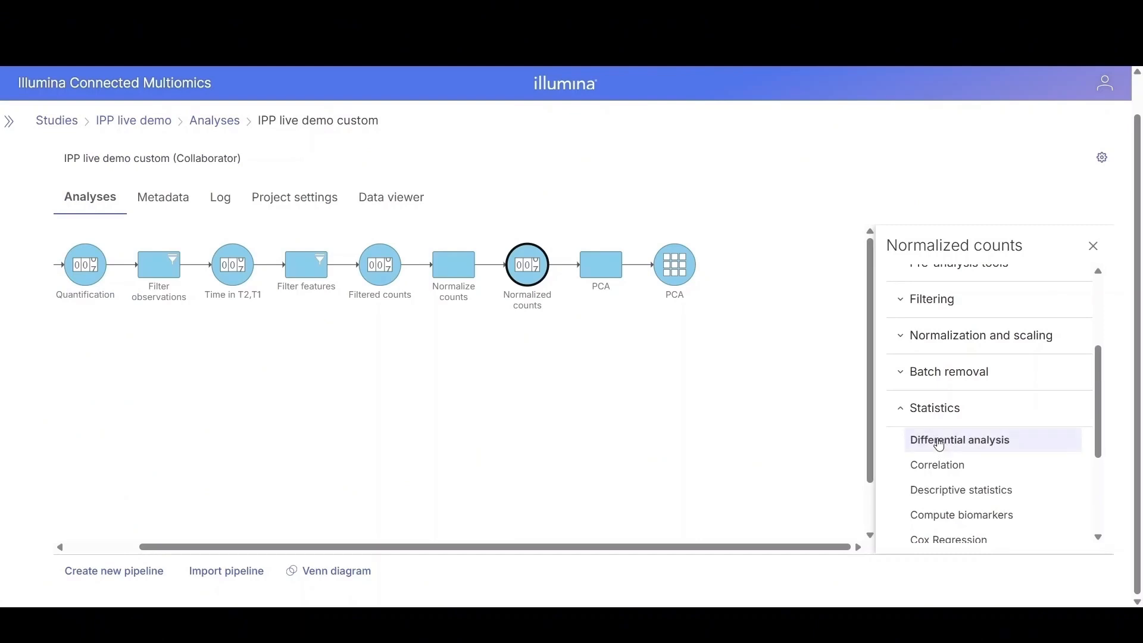
# Step: Start a Differential analysis task on the Normalized counts node using the Limma-trend method
pyautogui.click(939, 446)
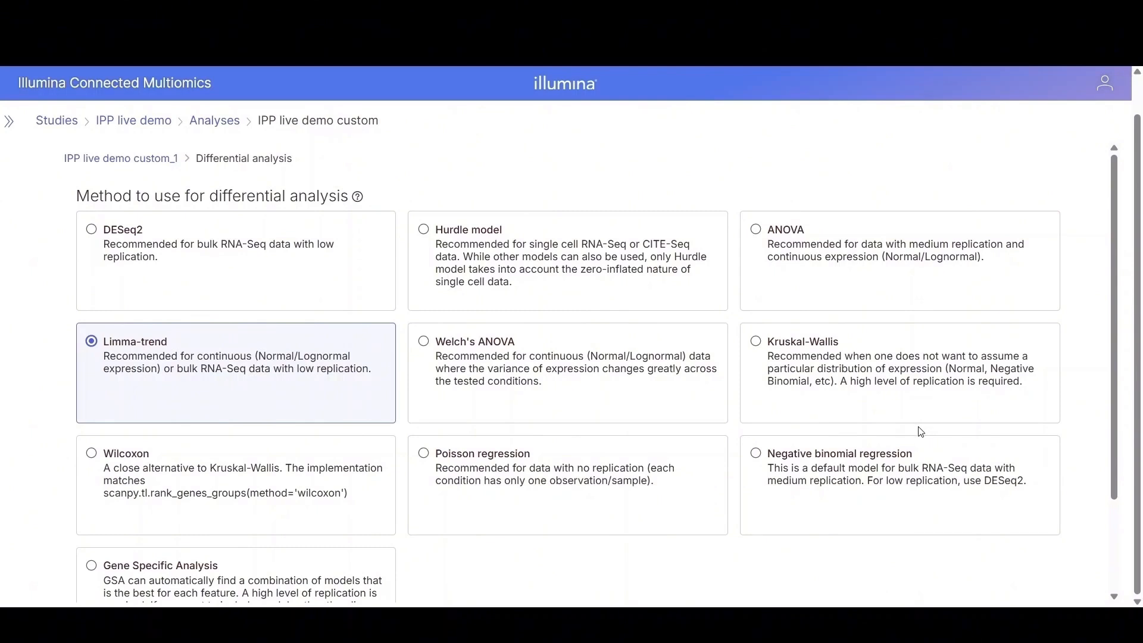
pyautogui.scroll(-2, 921, 432)
pyautogui.click(157, 580)
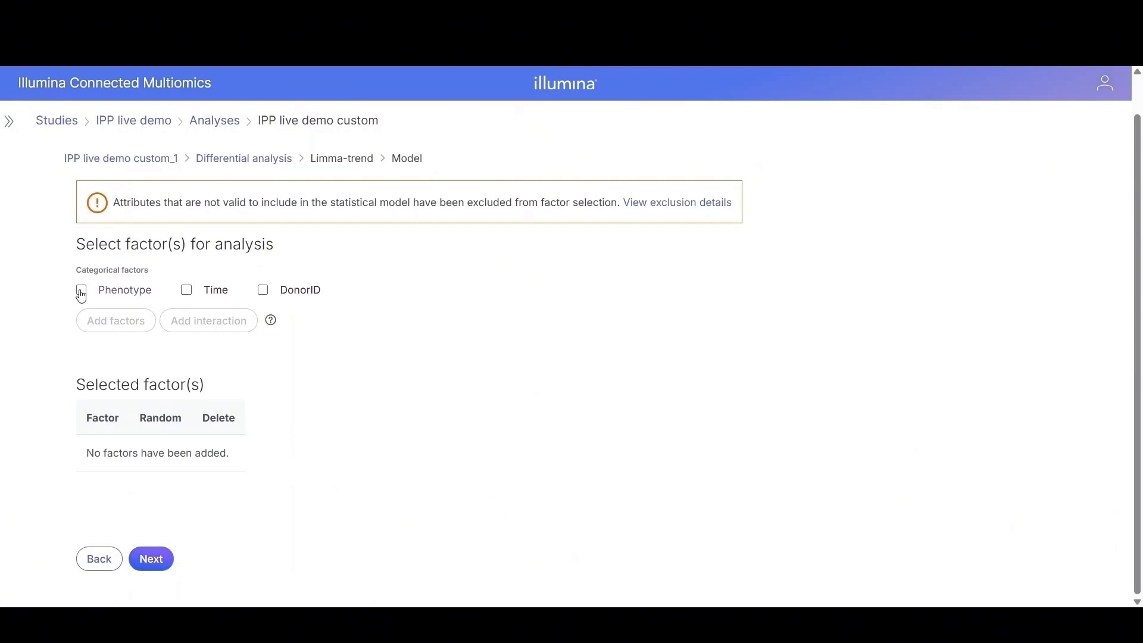
# Step: Add Phenotype and Time as model factors plus their Phenotype*Time interaction and DonorID, then continue
pyautogui.click(81, 291)
pyautogui.click(187, 294)
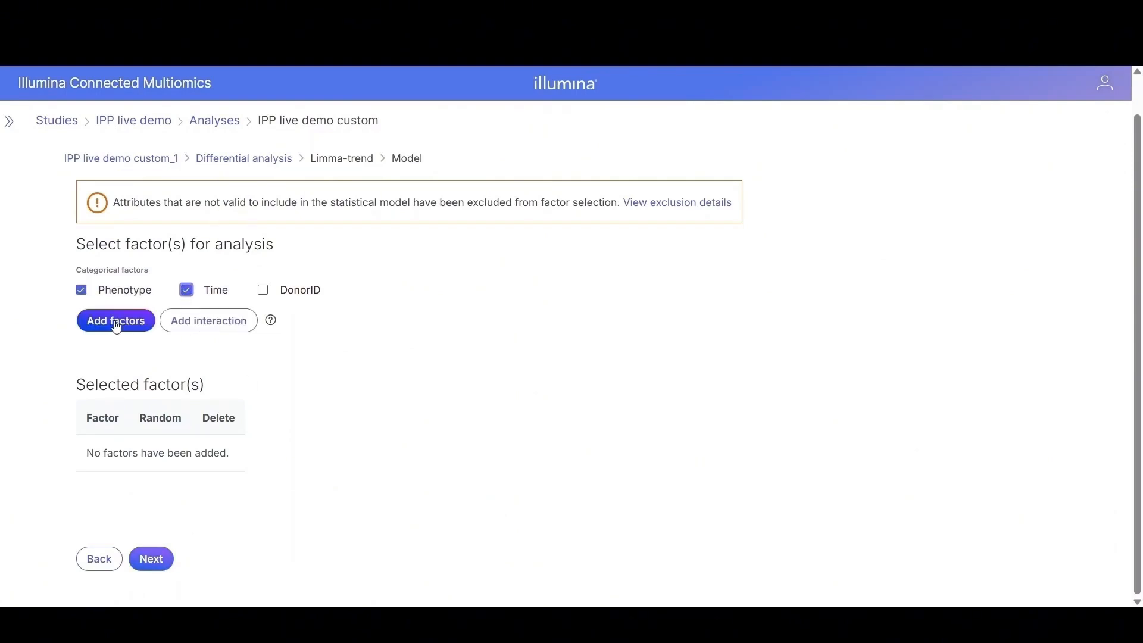
pyautogui.click(115, 321)
pyautogui.click(82, 290)
pyautogui.click(186, 290)
pyautogui.click(198, 322)
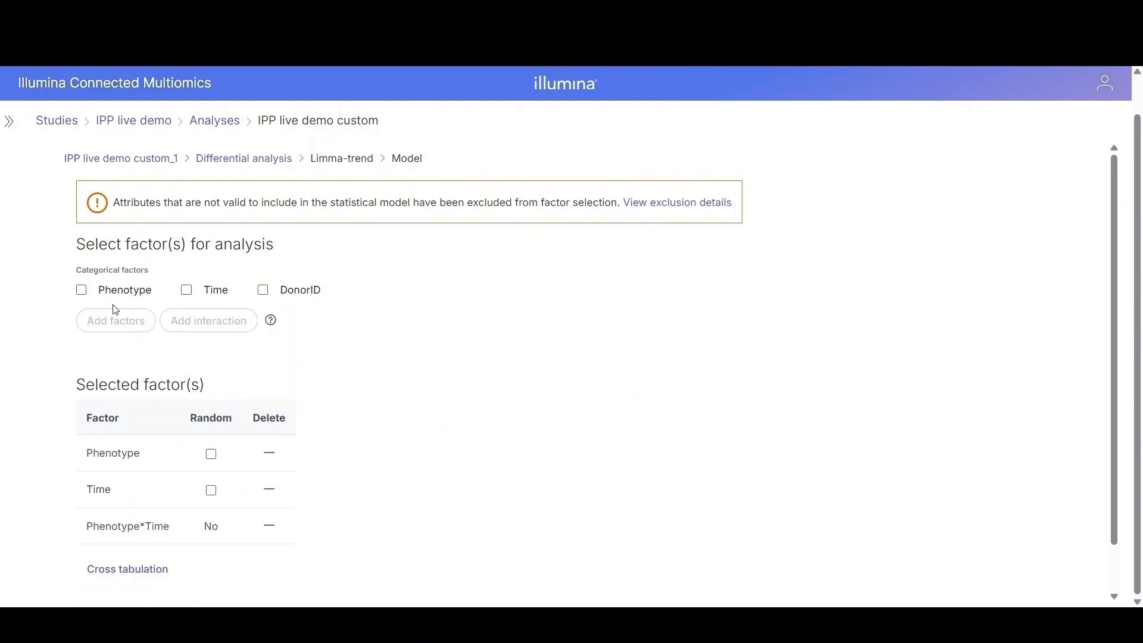
pyautogui.click(111, 321)
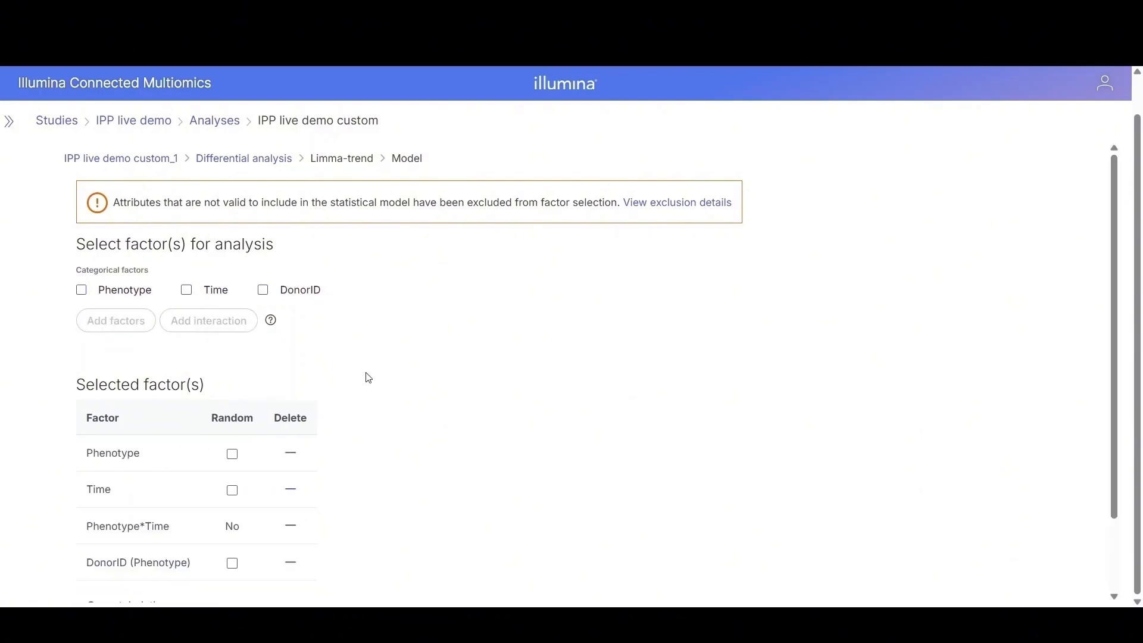
pyautogui.scroll(-2, 393, 393)
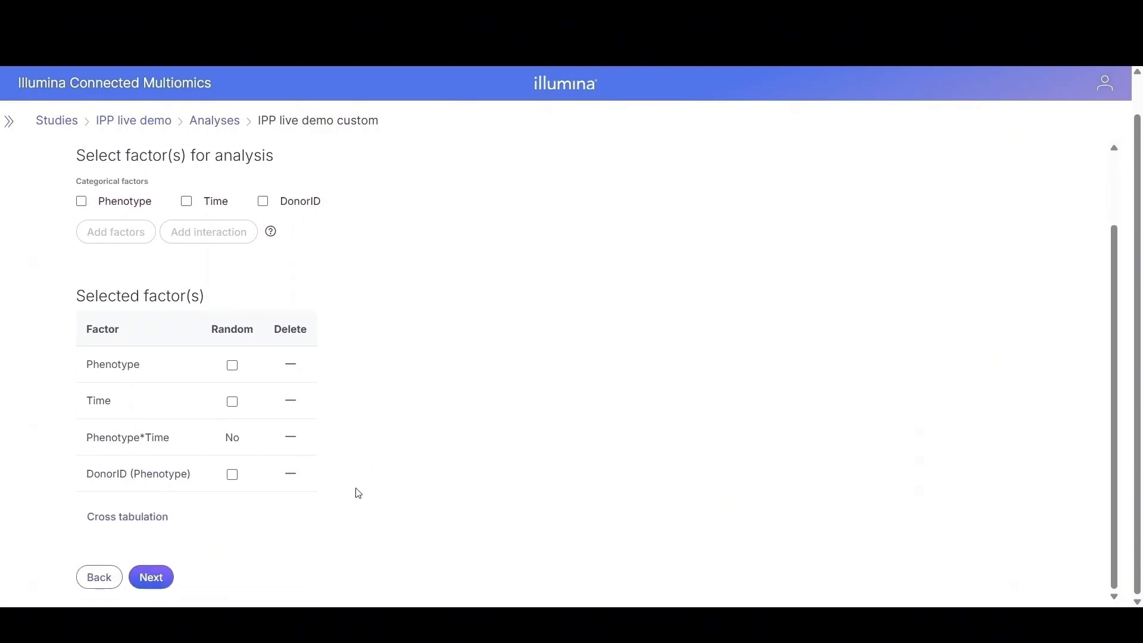
pyautogui.click(156, 577)
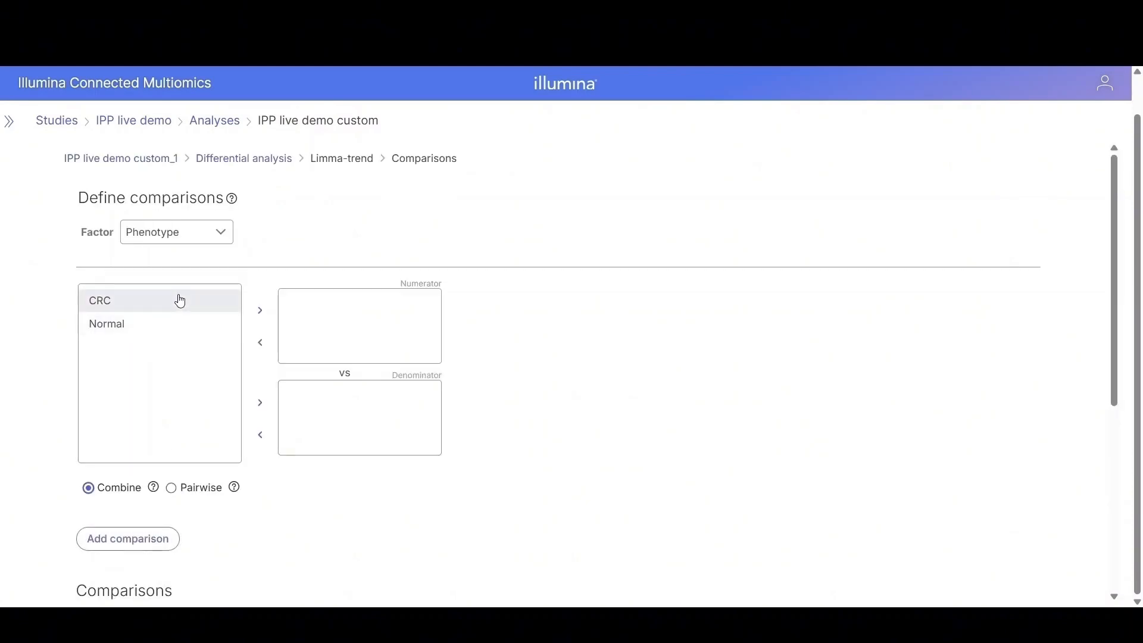
# Step: Add a CRC vs Normal comparison for the Phenotype factor
pyautogui.moveTo(109, 305); pyautogui.dragTo(396, 325)
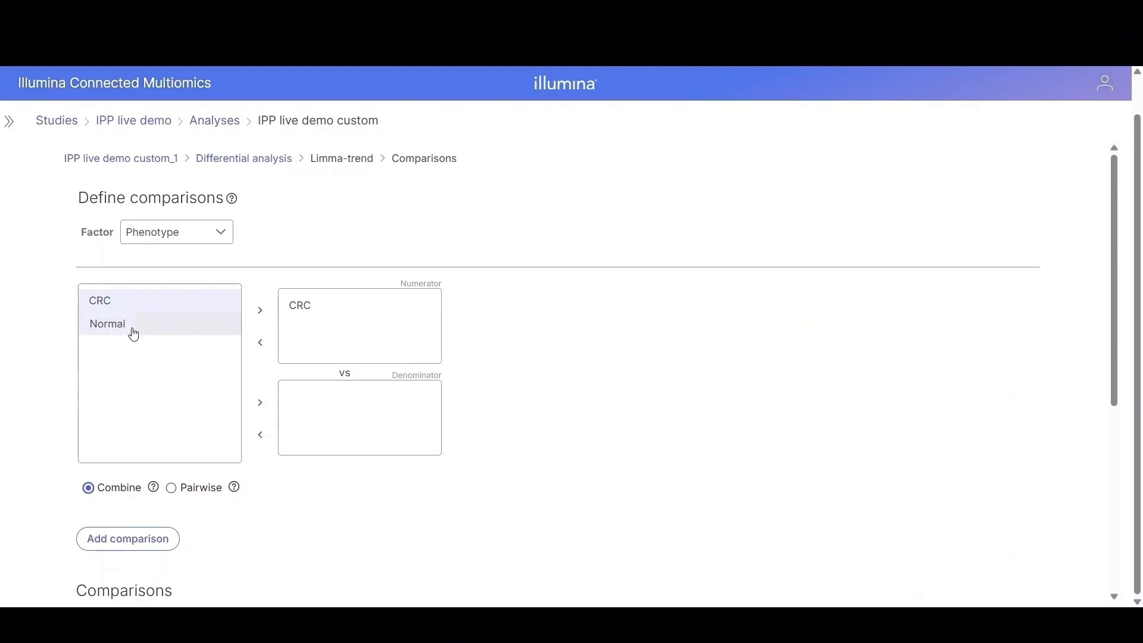
pyautogui.moveTo(128, 331); pyautogui.dragTo(360, 427)
pyautogui.click(147, 539)
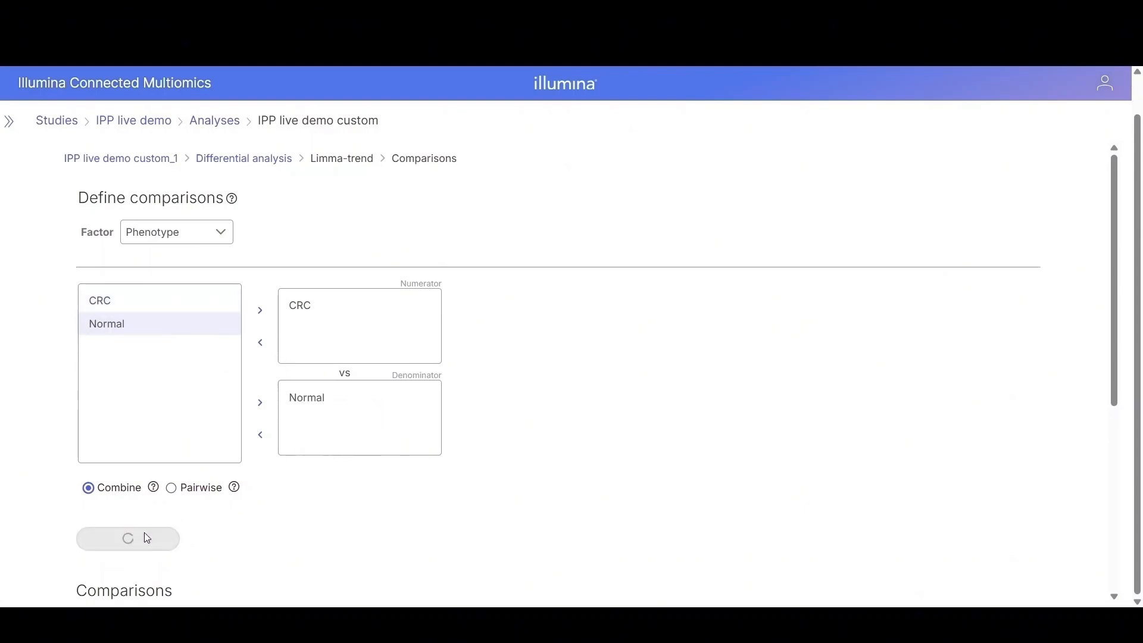
# Step: Switch the comparison factor to Phenotype*Time and add a CRC*T1 vs Normal*T1 comparison
pyautogui.click(228, 235)
pyautogui.click(173, 310)
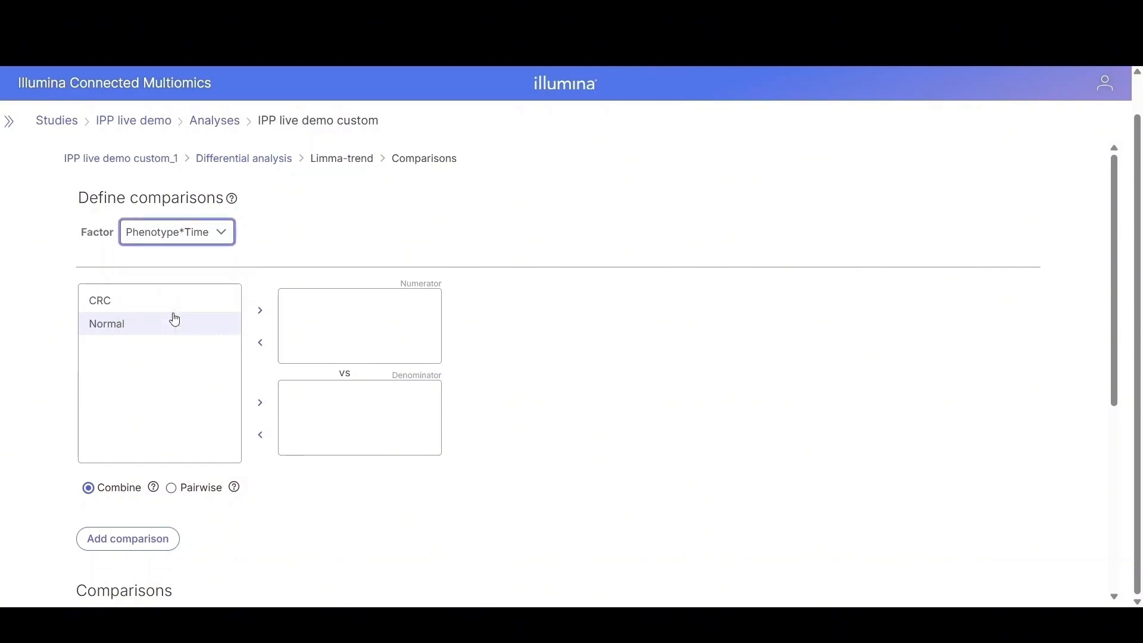
pyautogui.moveTo(105, 300); pyautogui.dragTo(352, 322)
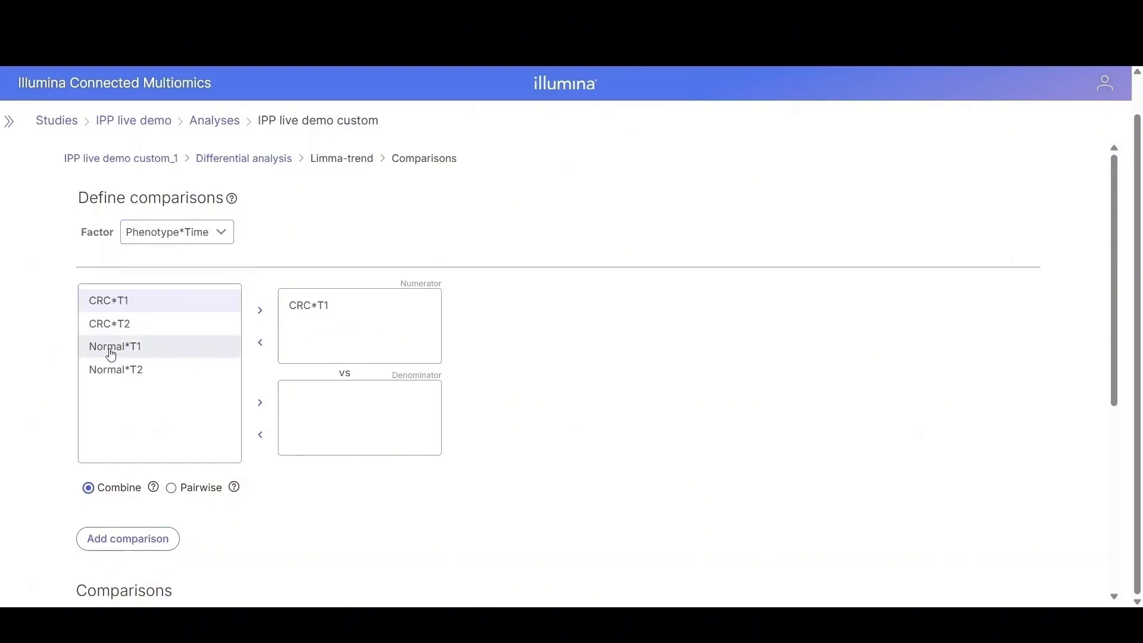
pyautogui.moveTo(109, 350); pyautogui.dragTo(322, 421)
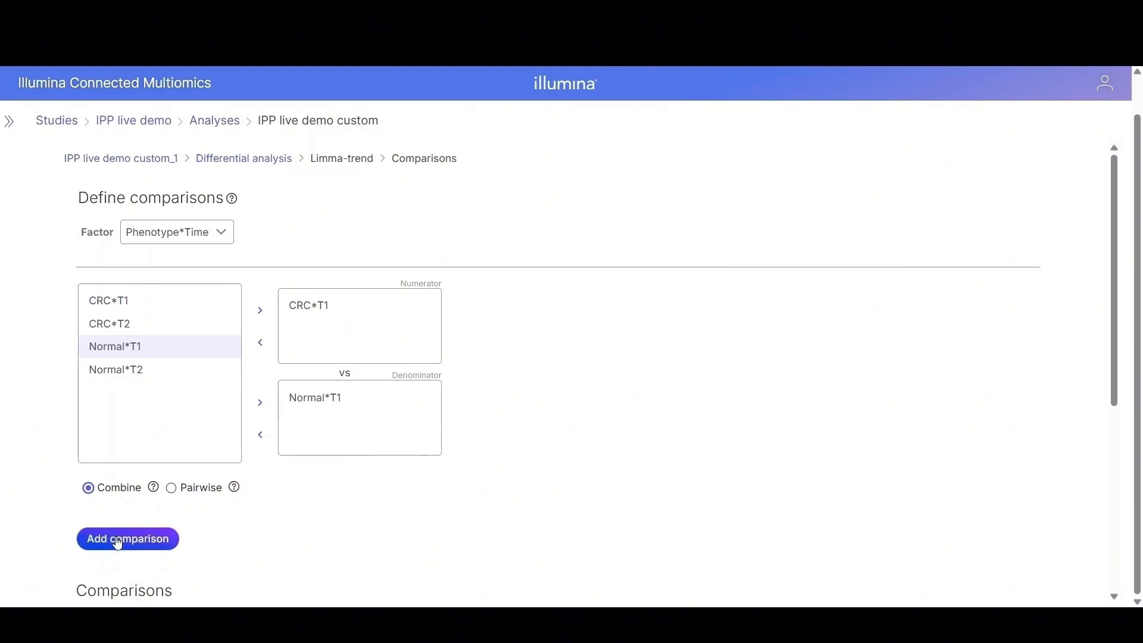
pyautogui.click(122, 539)
# Step: Add a CRC*T2 vs Normal*T2 comparison and finish the differential analysis setup
pyautogui.moveTo(115, 324); pyautogui.dragTo(369, 315)
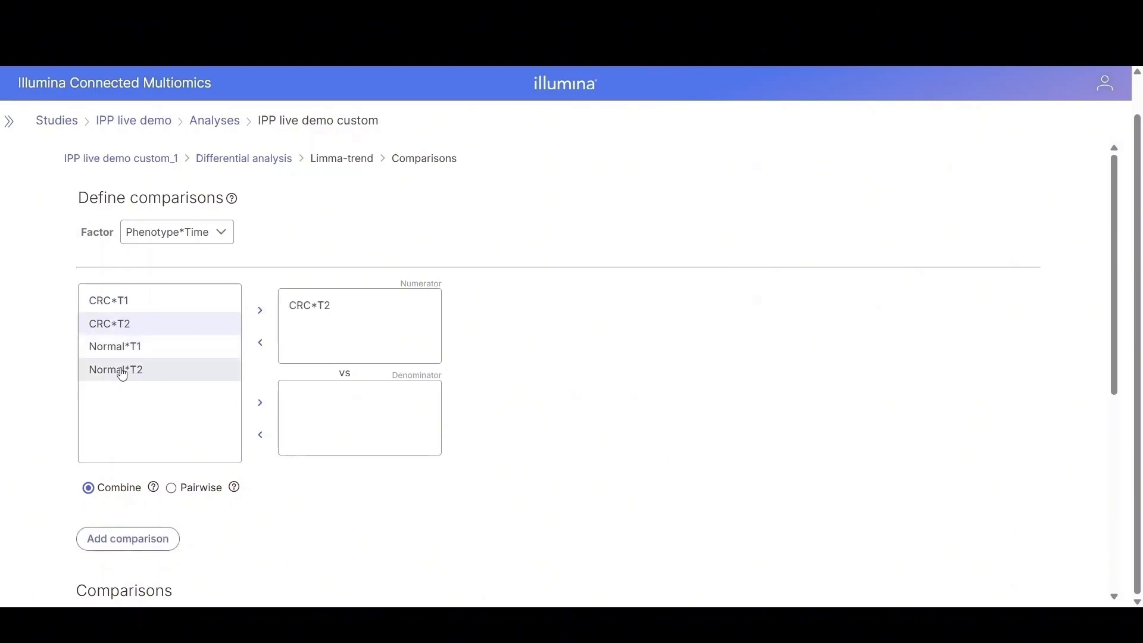
pyautogui.moveTo(123, 374); pyautogui.dragTo(332, 403)
pyautogui.click(122, 540)
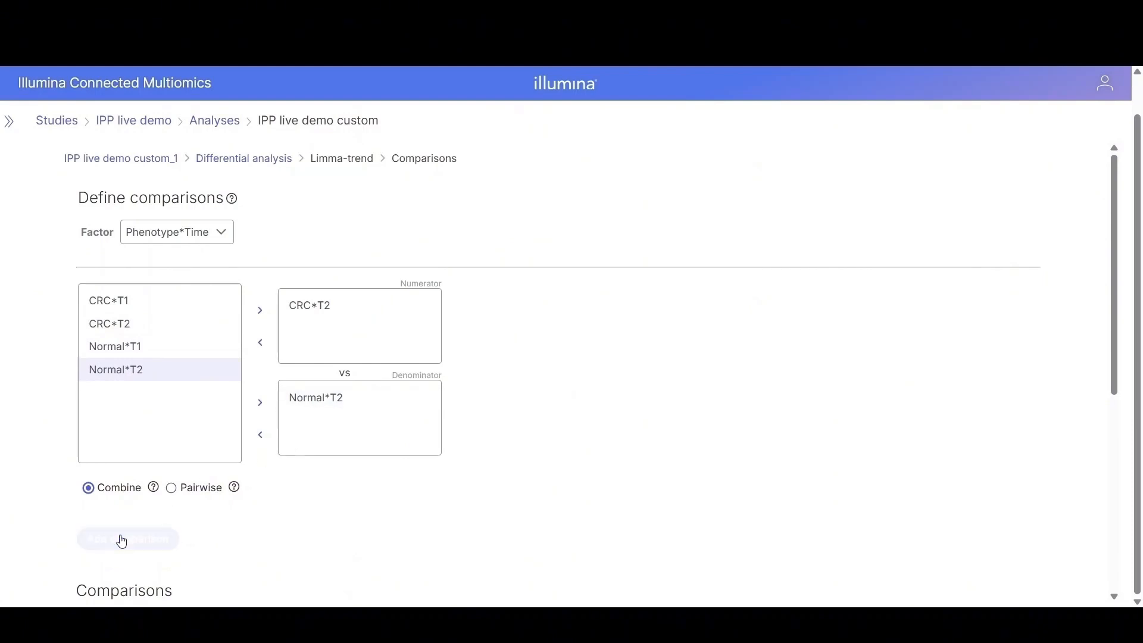
pyautogui.scroll(-7, 538, 520)
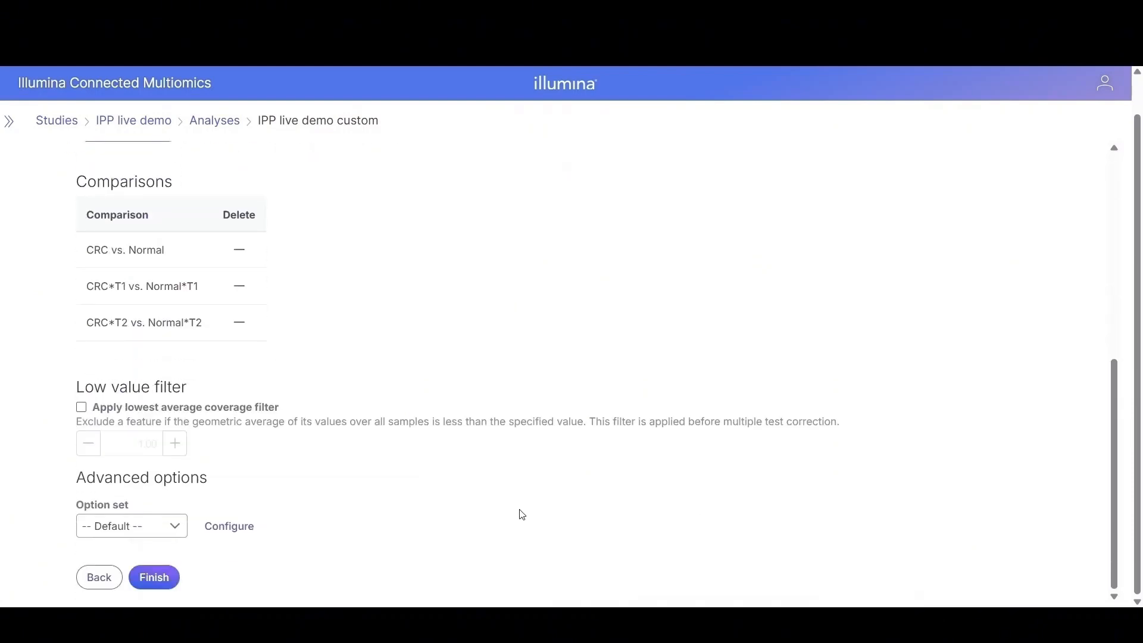
pyautogui.click(161, 579)
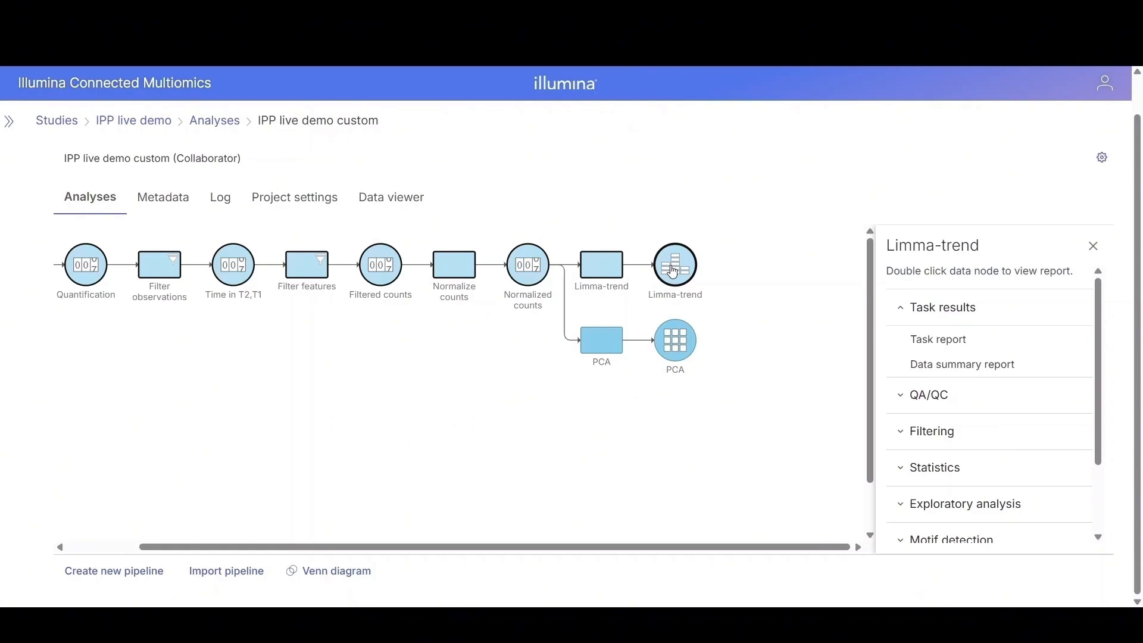
# Step: Open the Limma-trend report and show 5 proteins per page
pyautogui.doubleClick(674, 272)
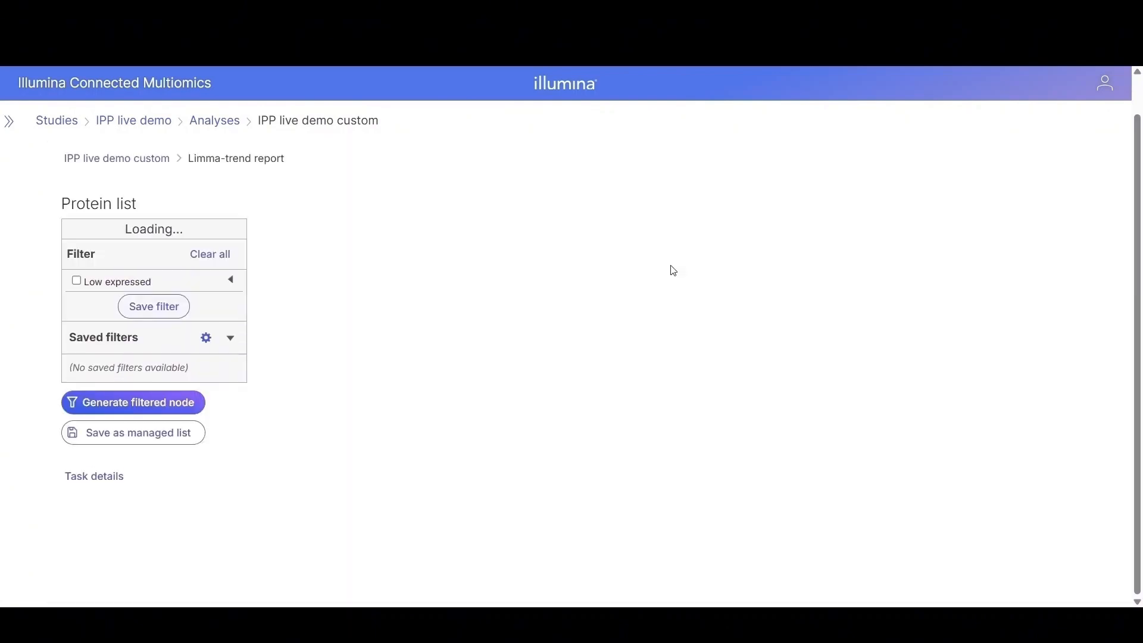
pyautogui.scroll(-4, 892, 380)
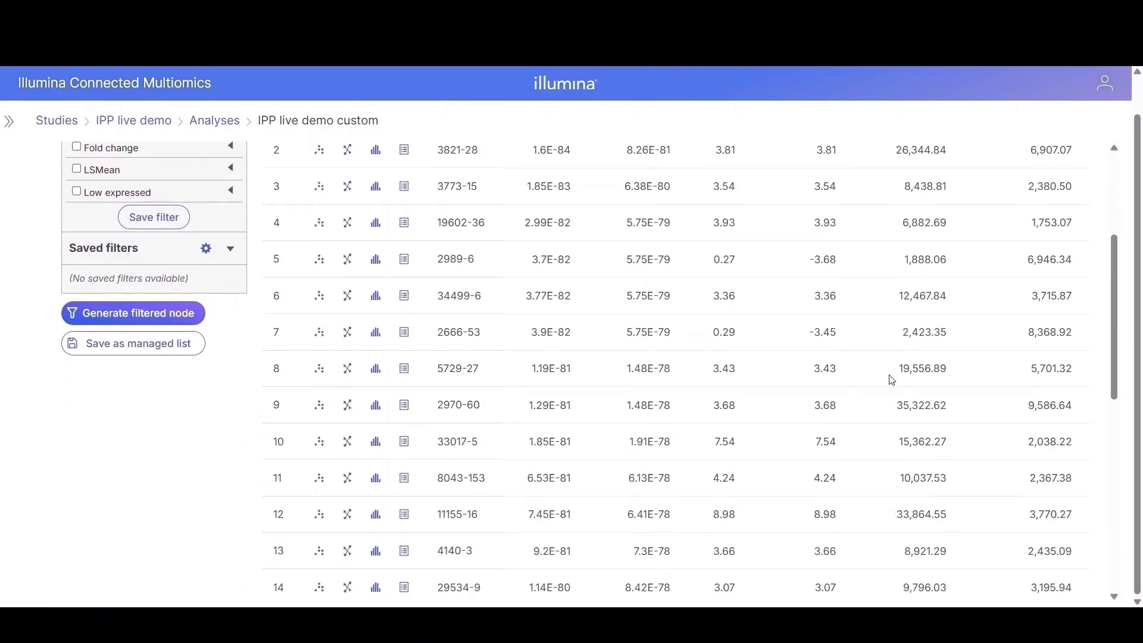
pyautogui.scroll(-10, 892, 379)
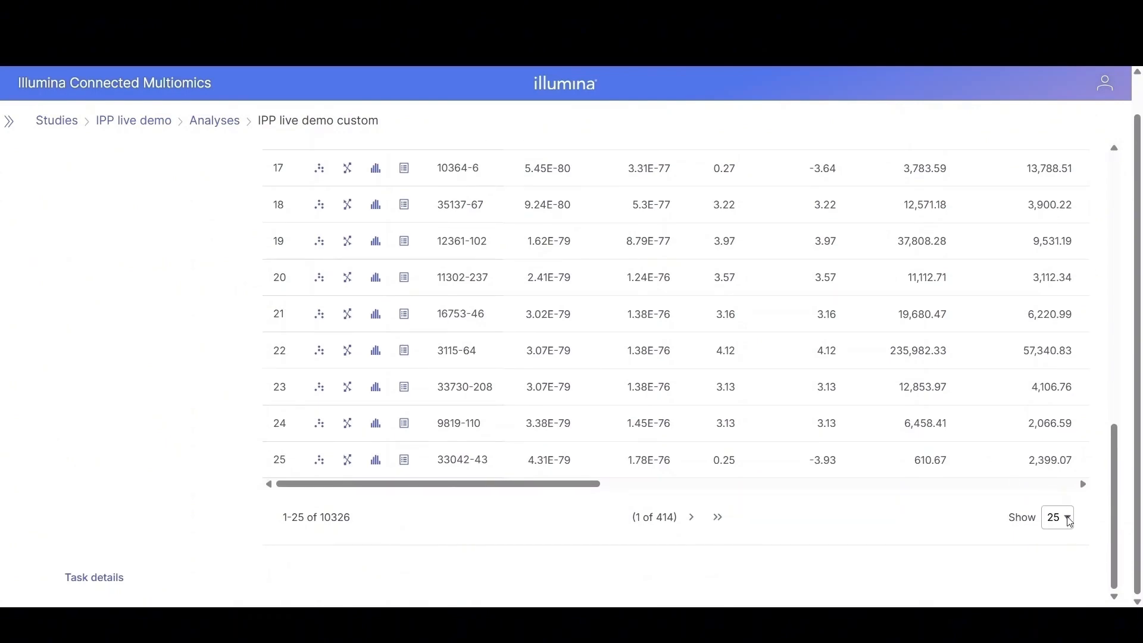
pyautogui.click(1070, 523)
pyautogui.click(1064, 537)
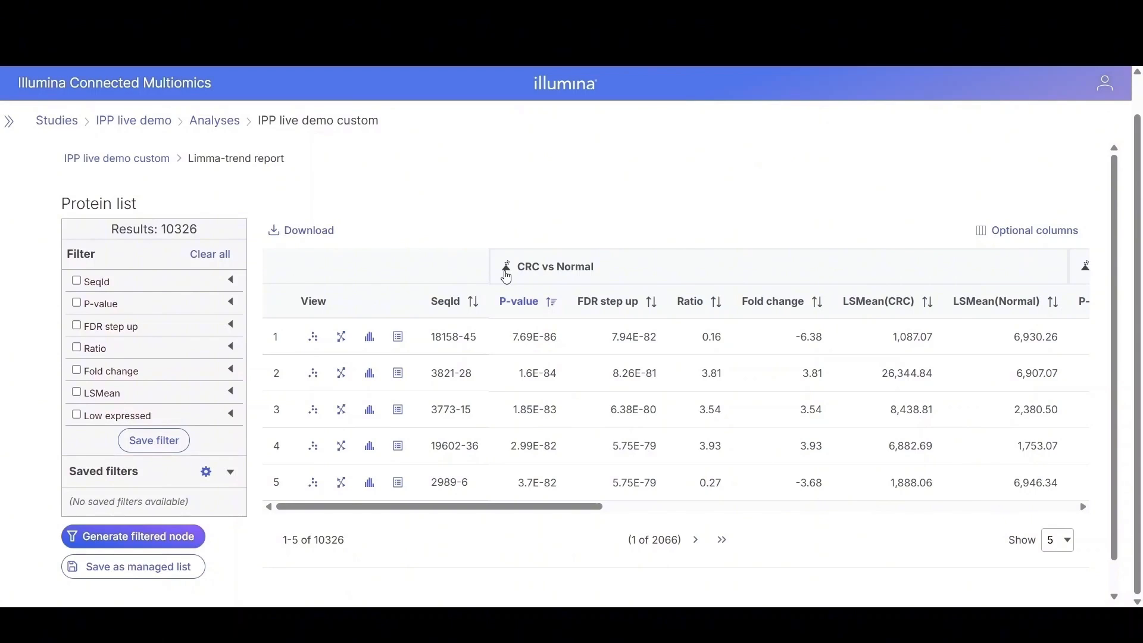
# Step: Open the CRC vs Normal volcano plot, clear its point selection and maximize it
pyautogui.click(507, 267)
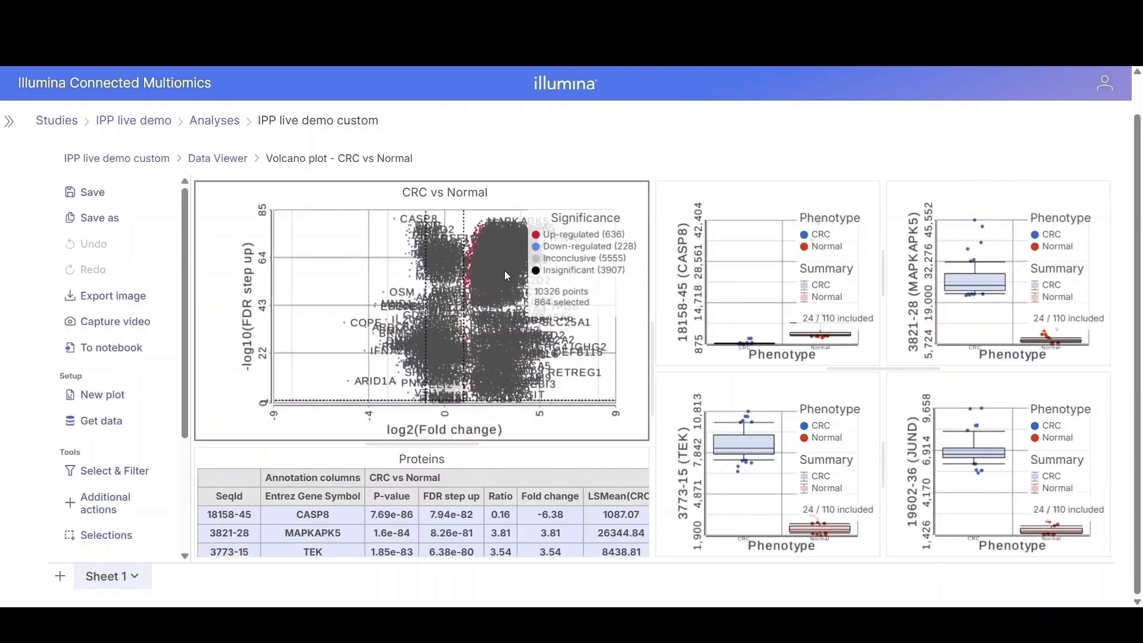
pyautogui.click(351, 245)
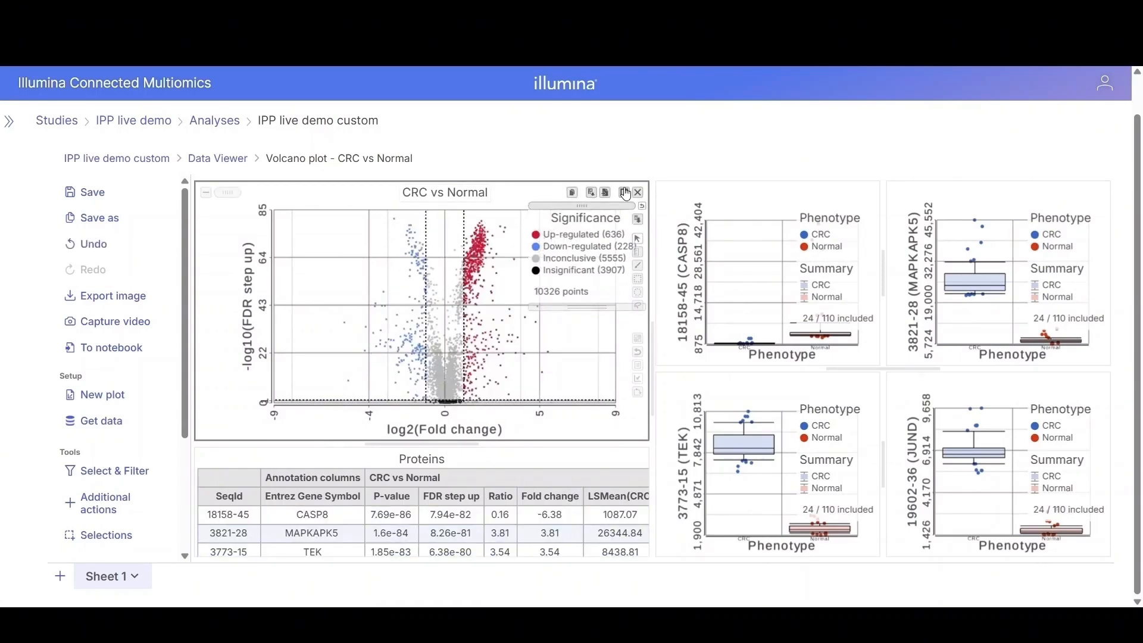
pyautogui.click(625, 193)
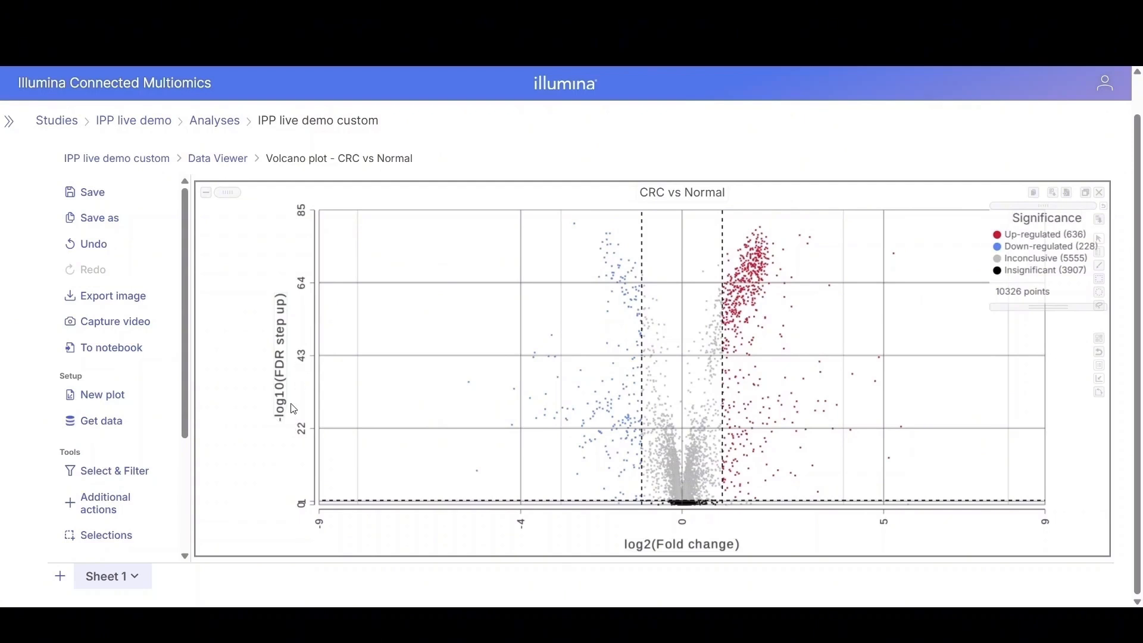
# Step: Set the volcano plot's point size to 4 in the Style settings
pyautogui.scroll(-3, 104, 417)
pyautogui.click(87, 467)
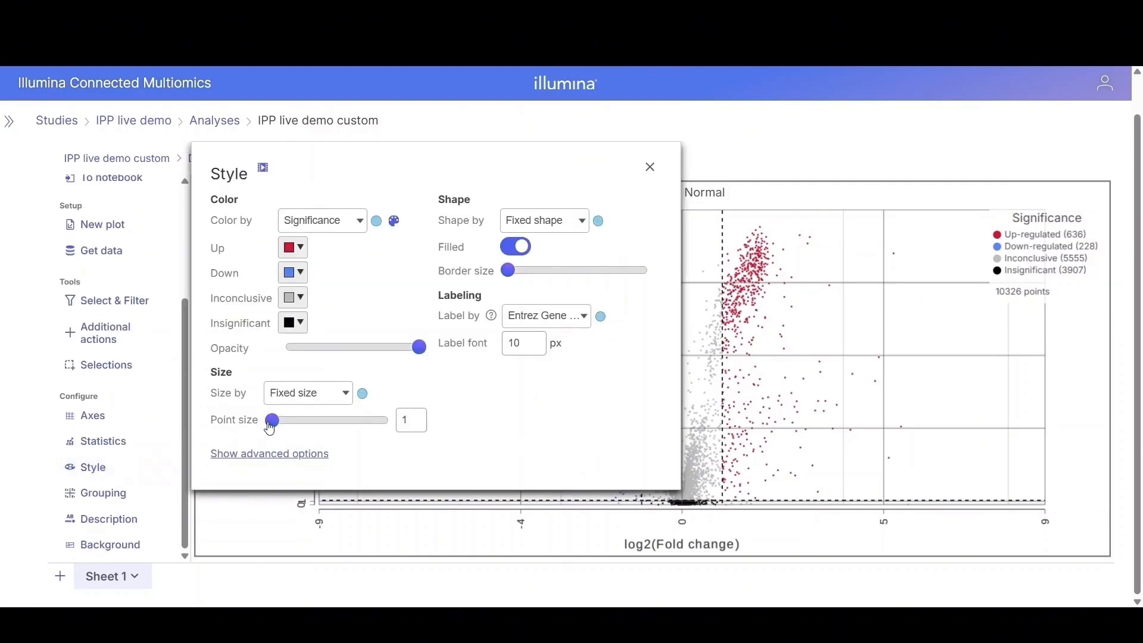
pyautogui.moveTo(271, 426); pyautogui.dragTo(280, 427)
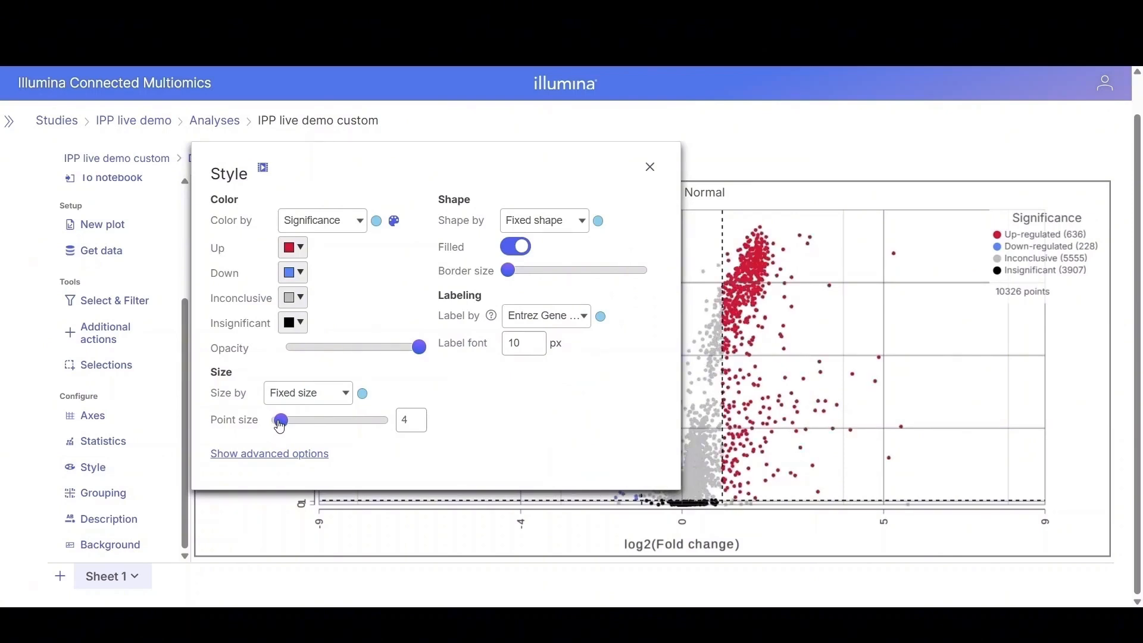
pyautogui.click(301, 249)
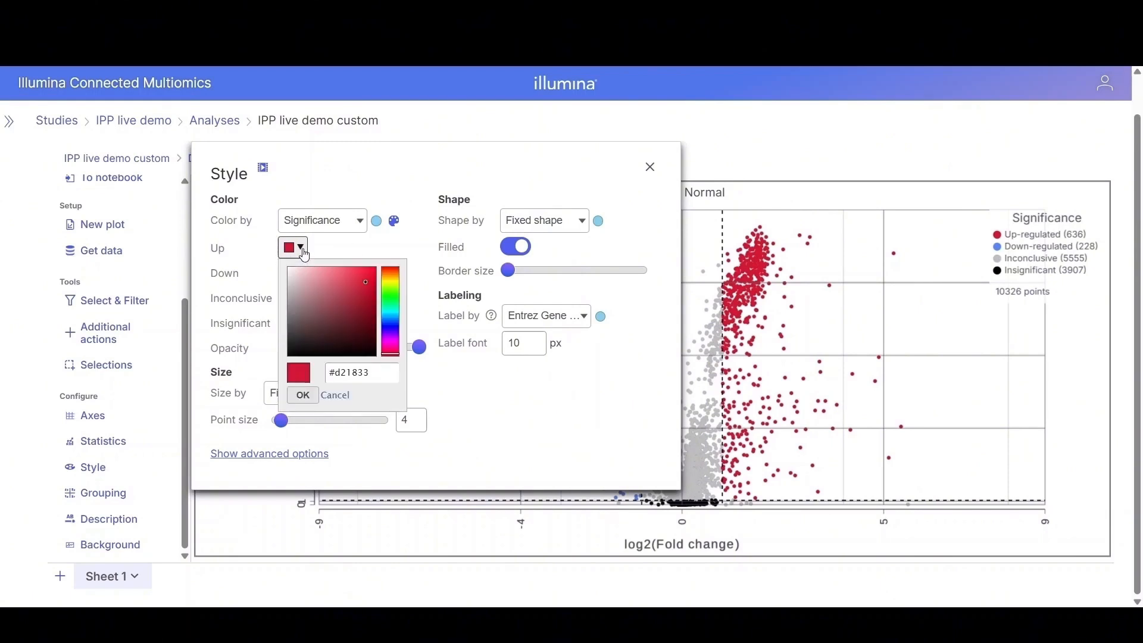
pyautogui.click(651, 168)
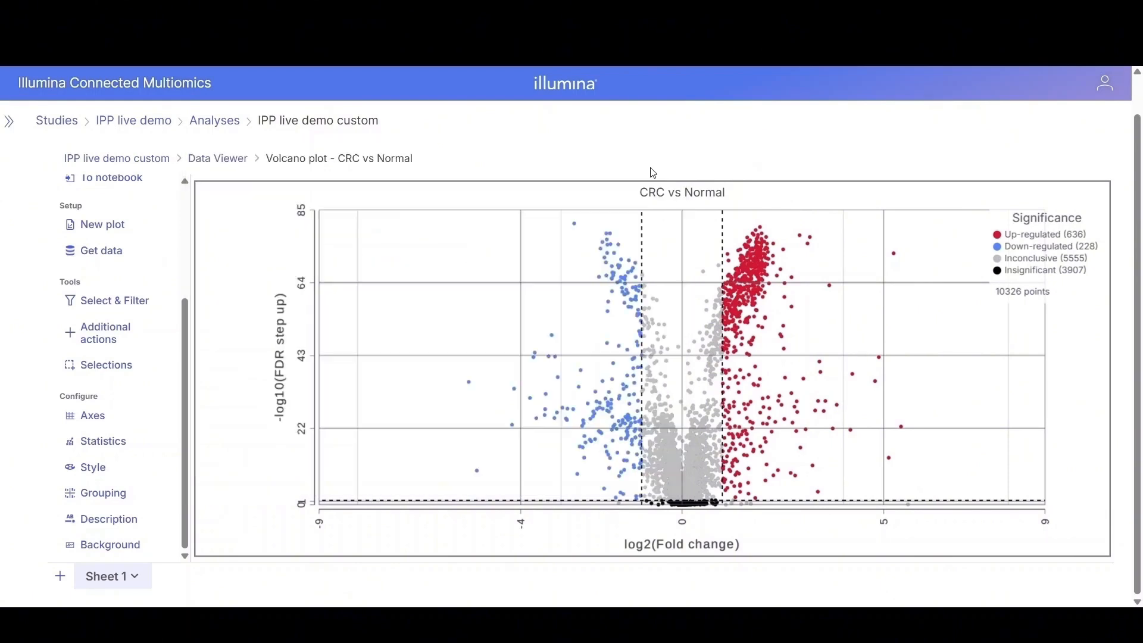
# Step: Box-select the most significant up-regulated points at the top of the volcano plot, then restore the plot layout
pyautogui.click(808, 245)
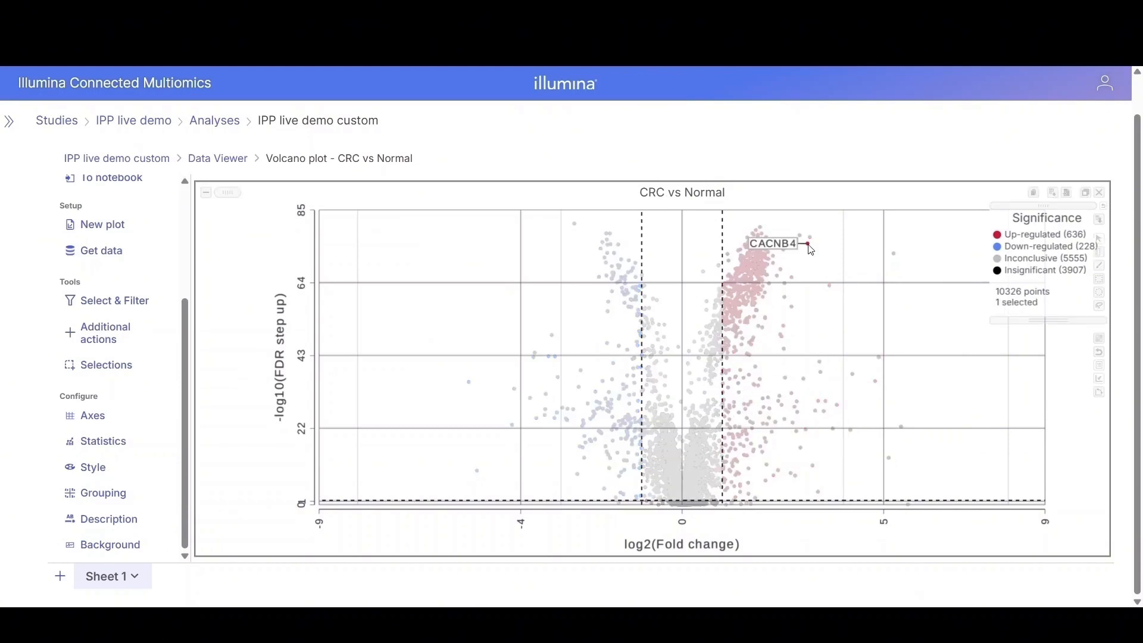
pyautogui.click(1100, 296)
pyautogui.moveTo(745, 213); pyautogui.dragTo(840, 253)
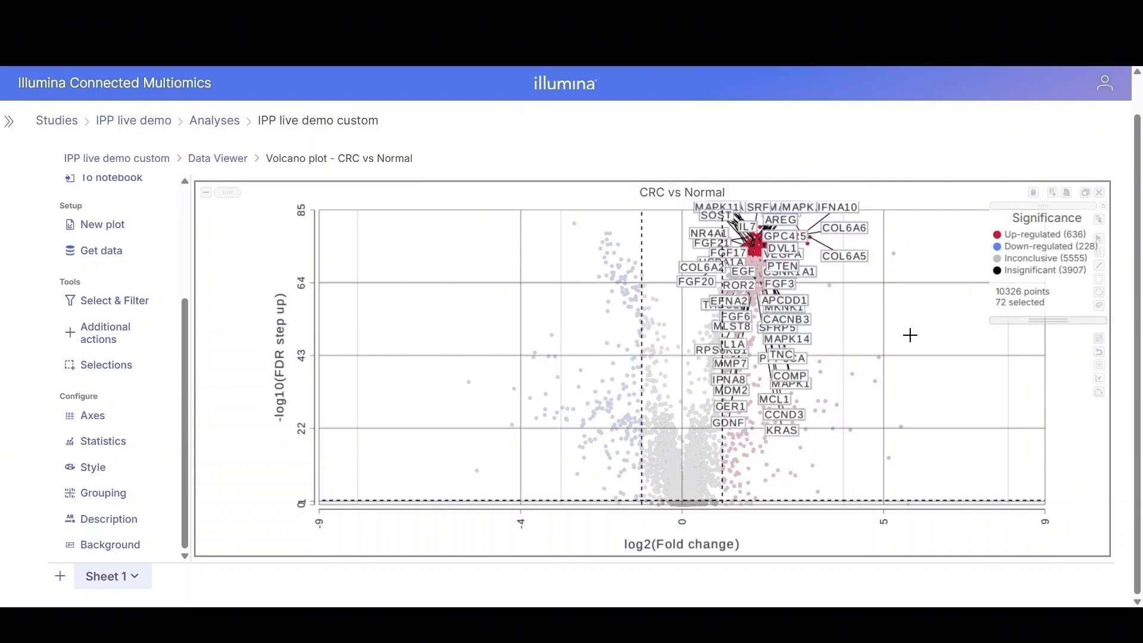
pyautogui.click(1086, 193)
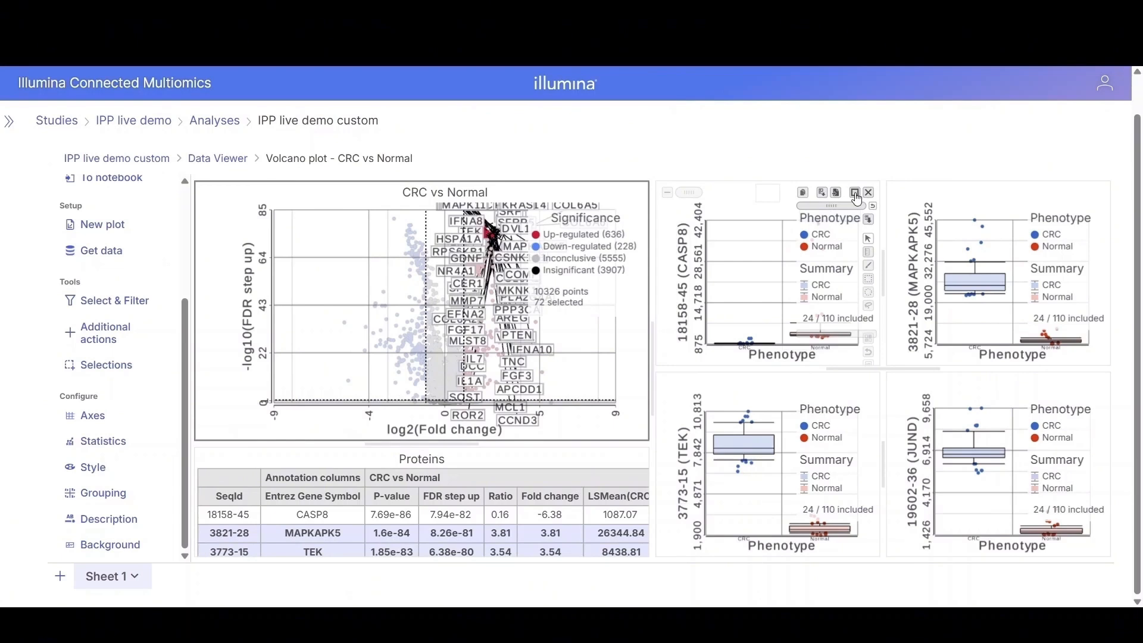
# Step: Maximize the CASP8 box plot and set its X axis to a categorical list starting with Time
pyautogui.click(855, 193)
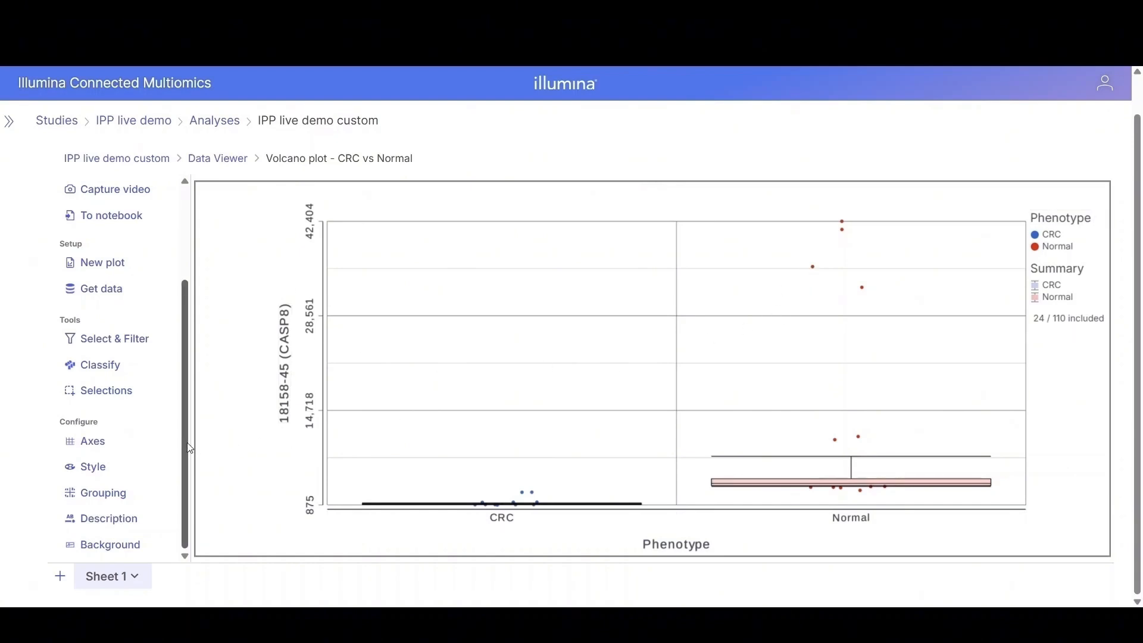
pyautogui.click(95, 453)
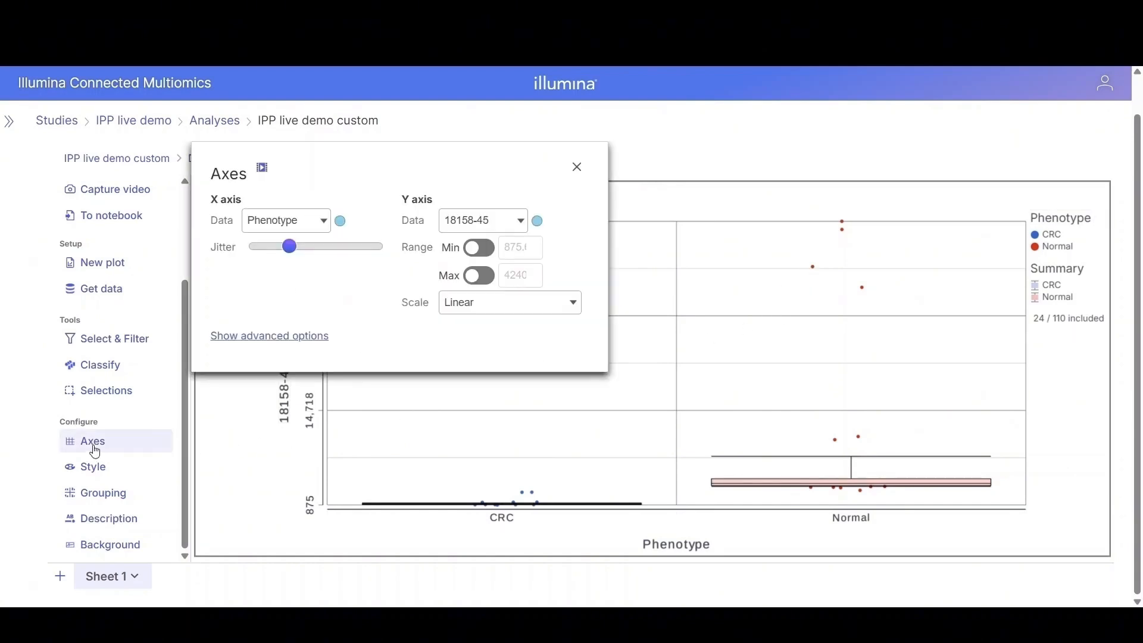
pyautogui.click(324, 221)
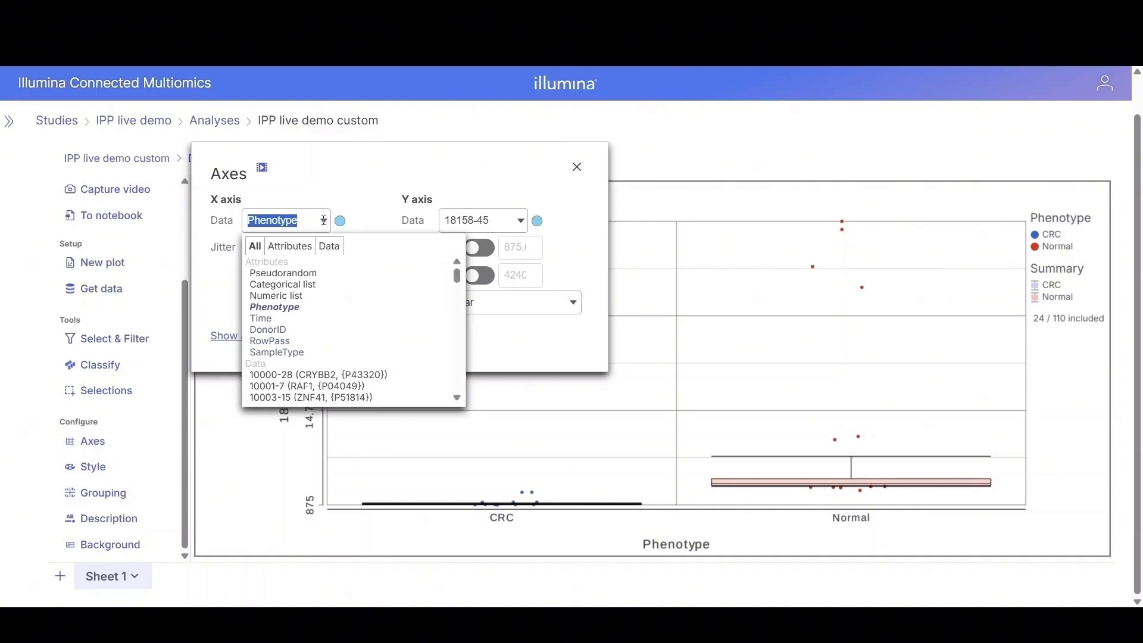
pyautogui.click(261, 319)
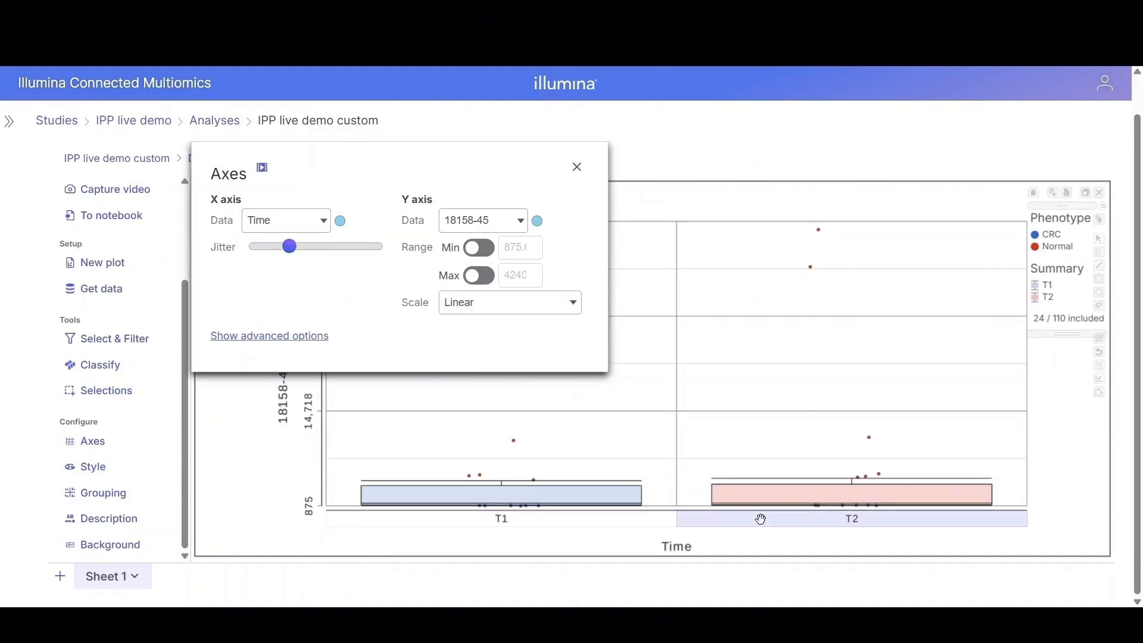
pyautogui.moveTo(454, 163); pyautogui.dragTo(564, 192)
pyautogui.click(390, 249)
pyautogui.click(411, 313)
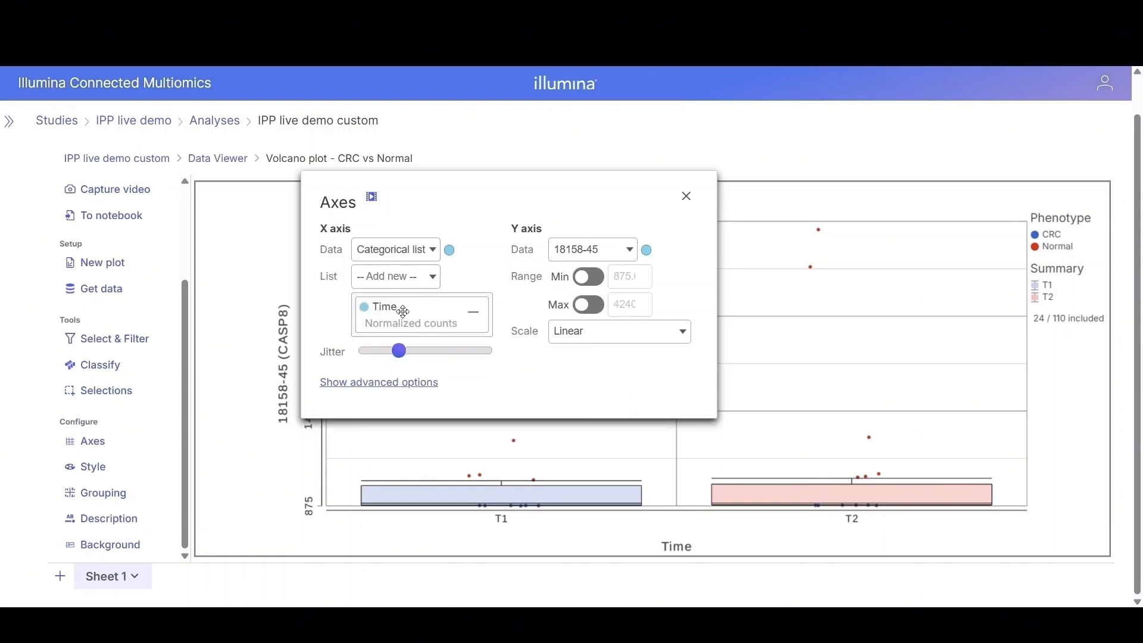
# Step: Add Phenotype to the X-axis categorical list and move it above Time
pyautogui.click(419, 278)
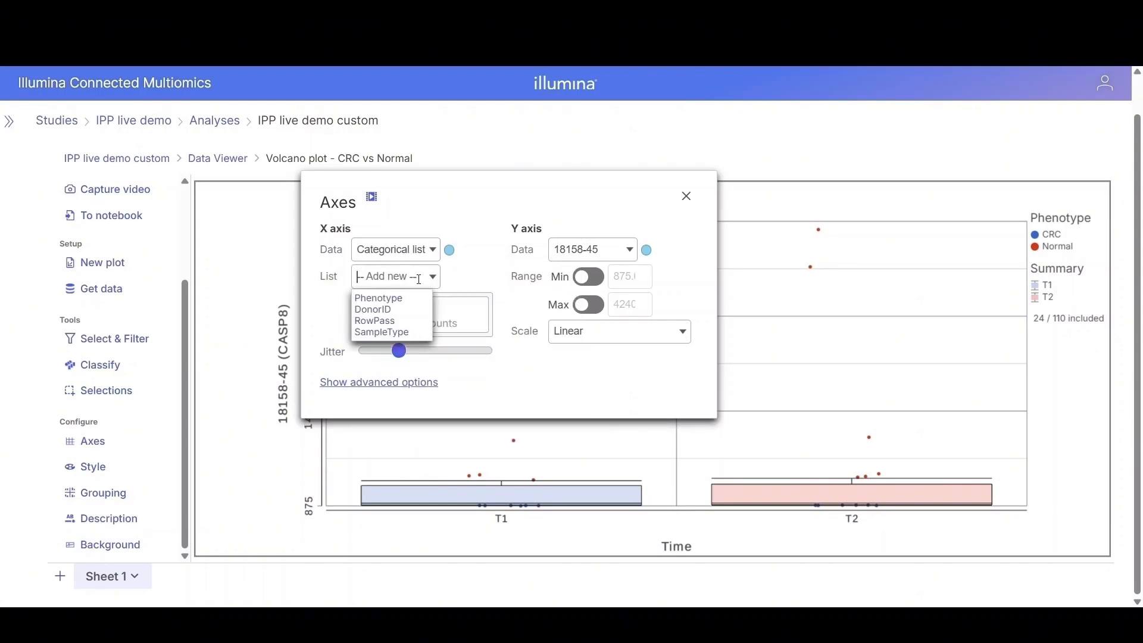
pyautogui.click(393, 298)
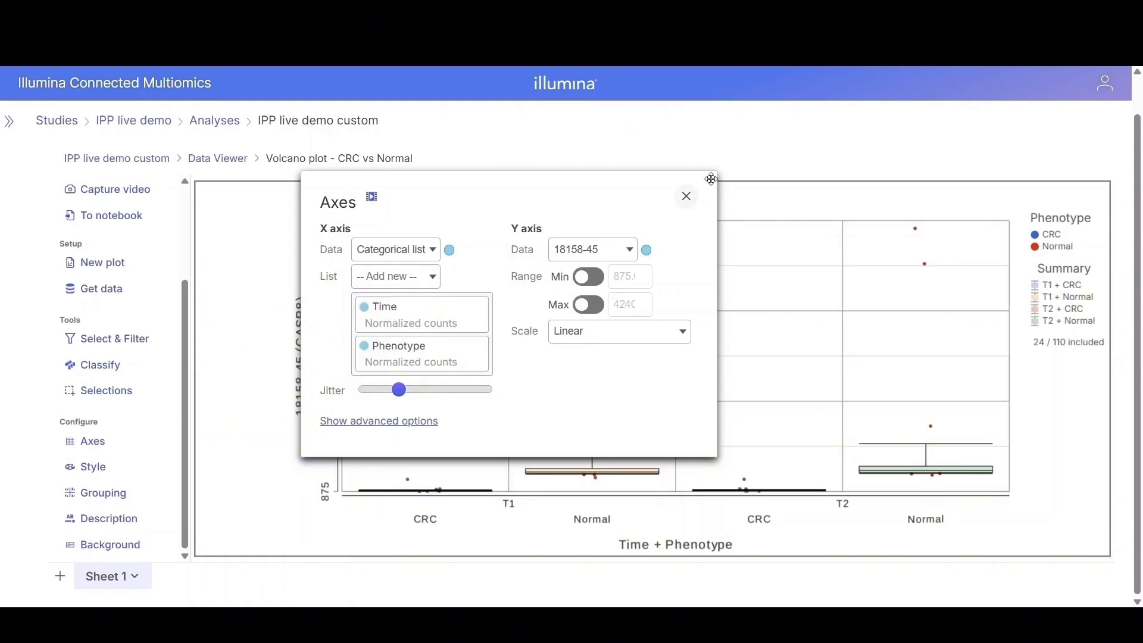
pyautogui.click(686, 197)
pyautogui.click(87, 442)
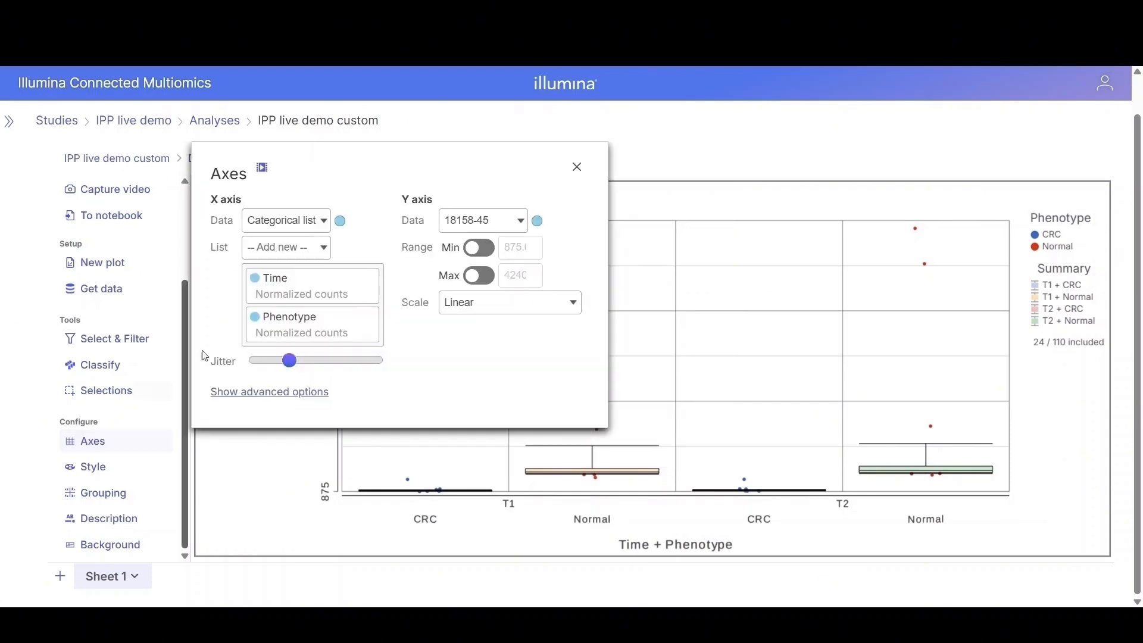
pyautogui.moveTo(303, 325); pyautogui.dragTo(308, 272)
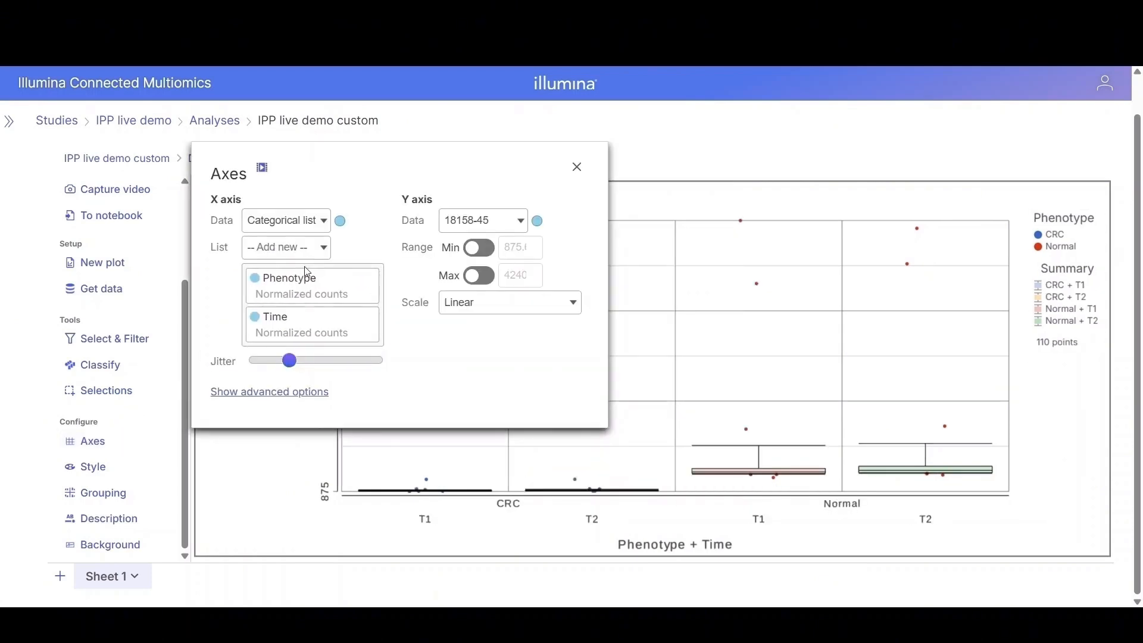
# Step: Set the box plot's point size to 12 and toggle Box & Whiskers off and back on
pyautogui.click(87, 466)
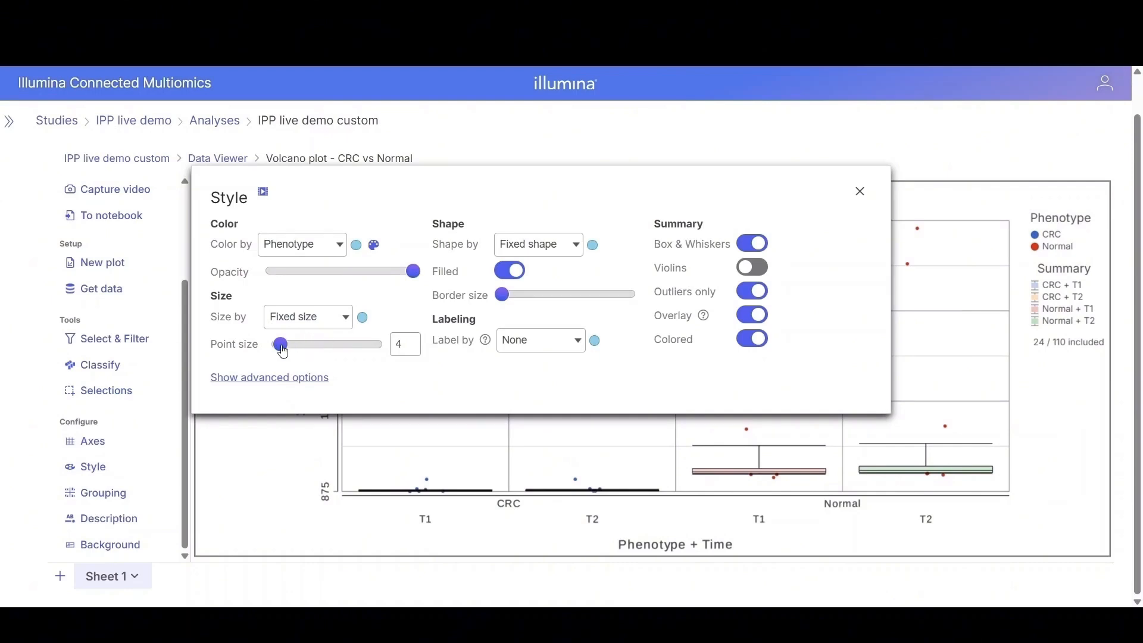
pyautogui.moveTo(279, 346); pyautogui.dragTo(306, 351)
pyautogui.click(753, 243)
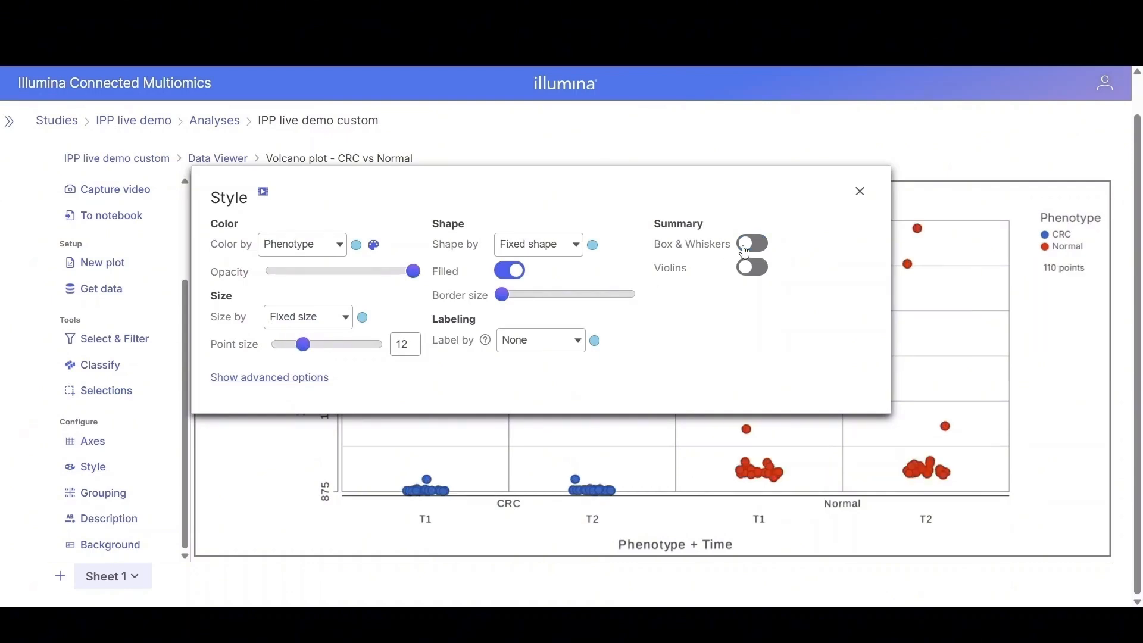
pyautogui.moveTo(717, 180); pyautogui.dragTo(678, 164)
pyautogui.click(713, 229)
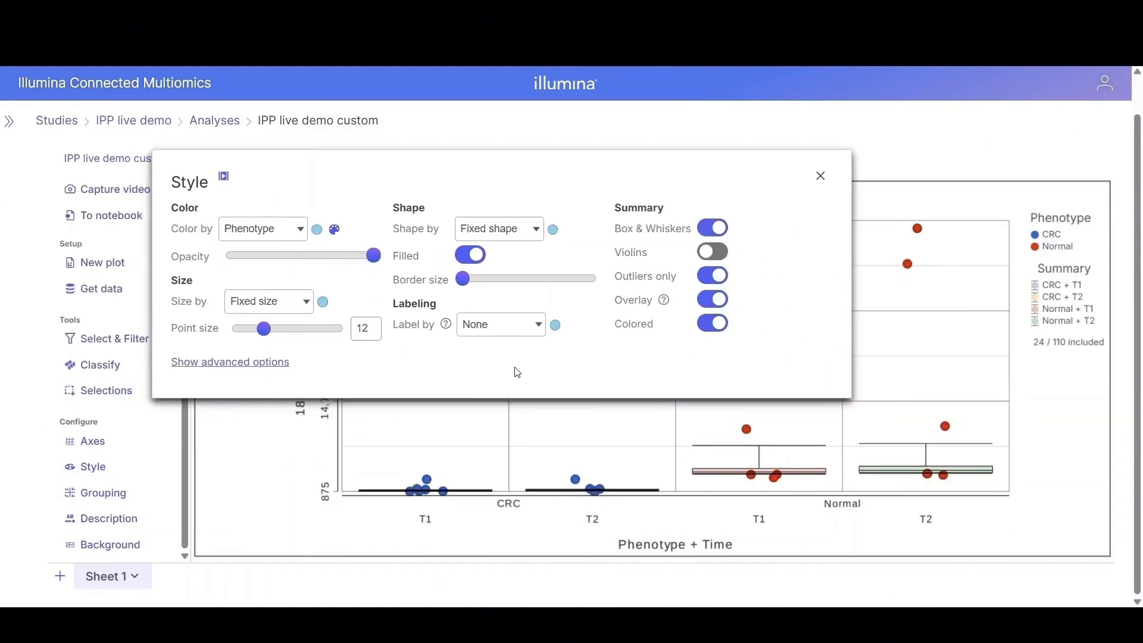
# Step: Turn off Show points in the advanced style options and close the dialog
pyautogui.click(243, 364)
pyautogui.click(251, 413)
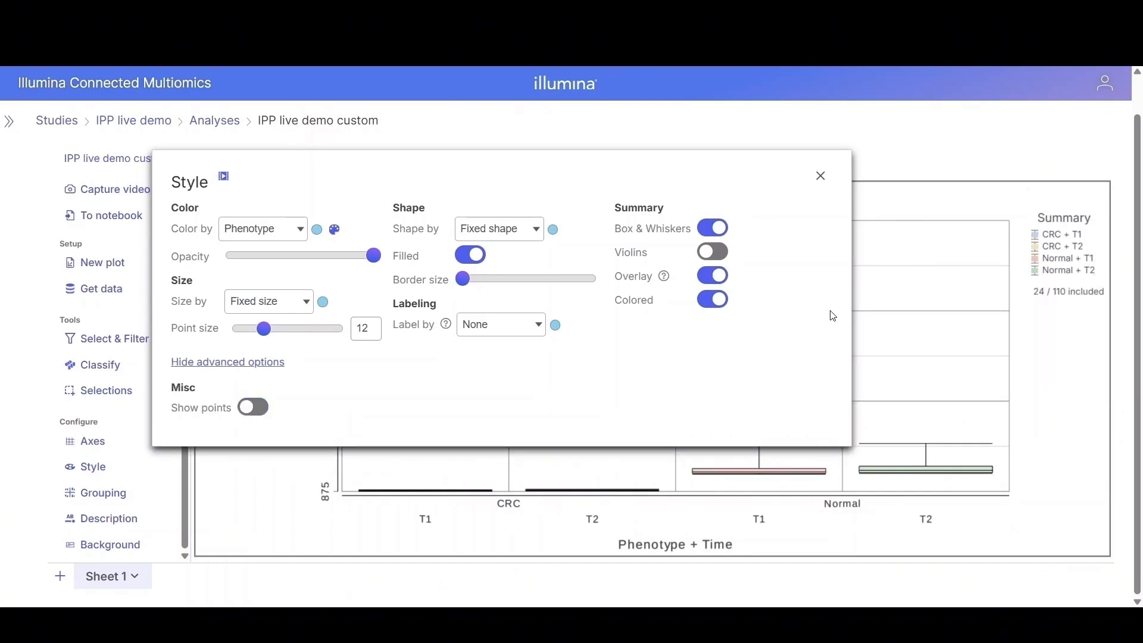
pyautogui.click(821, 177)
# Step: Filter the protein list by FDR step up per contrast, limiting CRC vs Normal to 0.05 or less
pyautogui.moveTo(1088, 203)
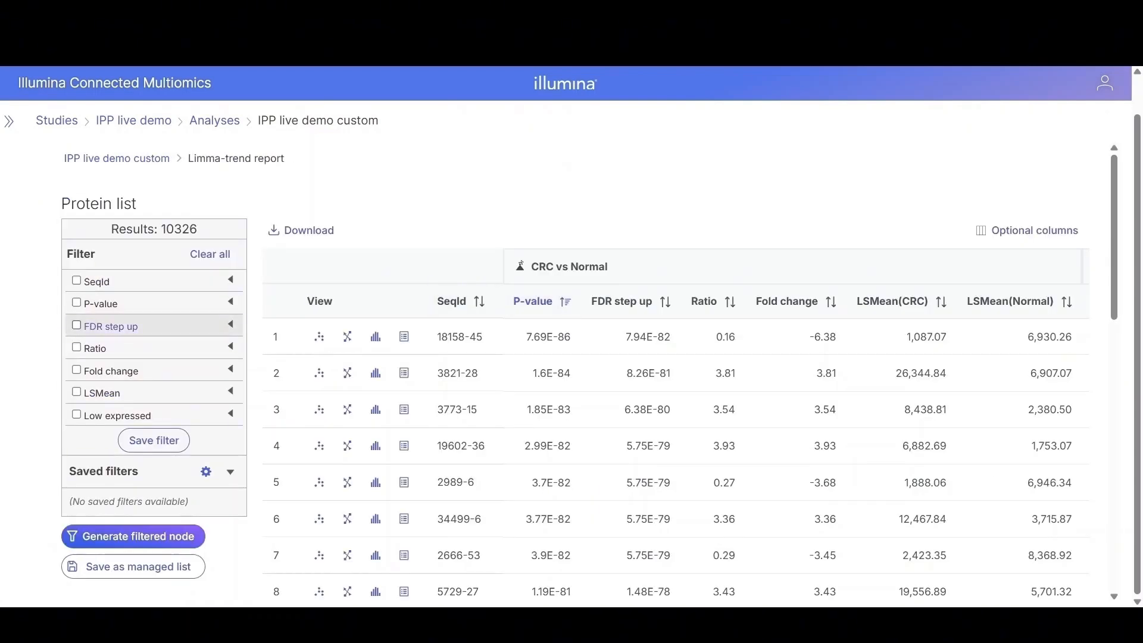
pyautogui.click(230, 324)
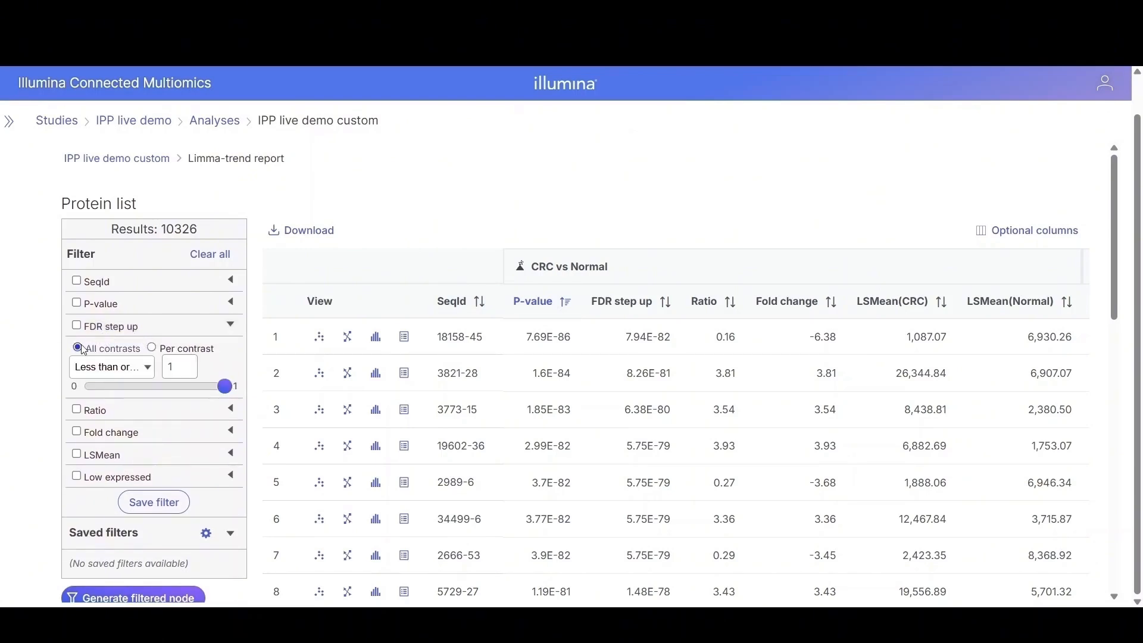
pyautogui.click(153, 348)
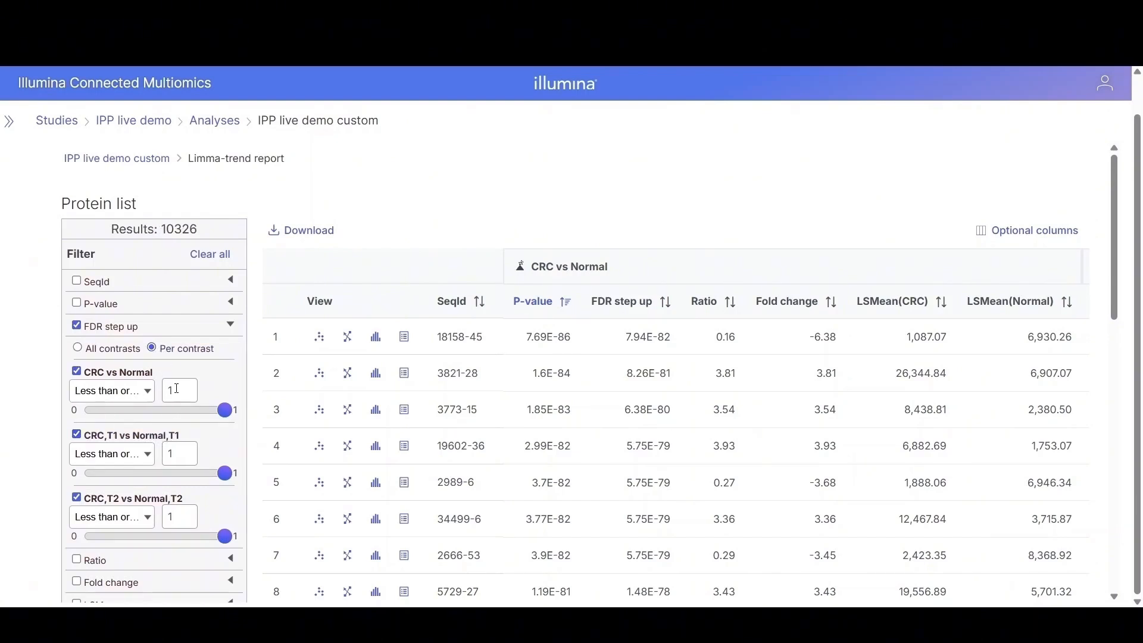
pyautogui.doubleClick(177, 389)
pyautogui.press('Return')
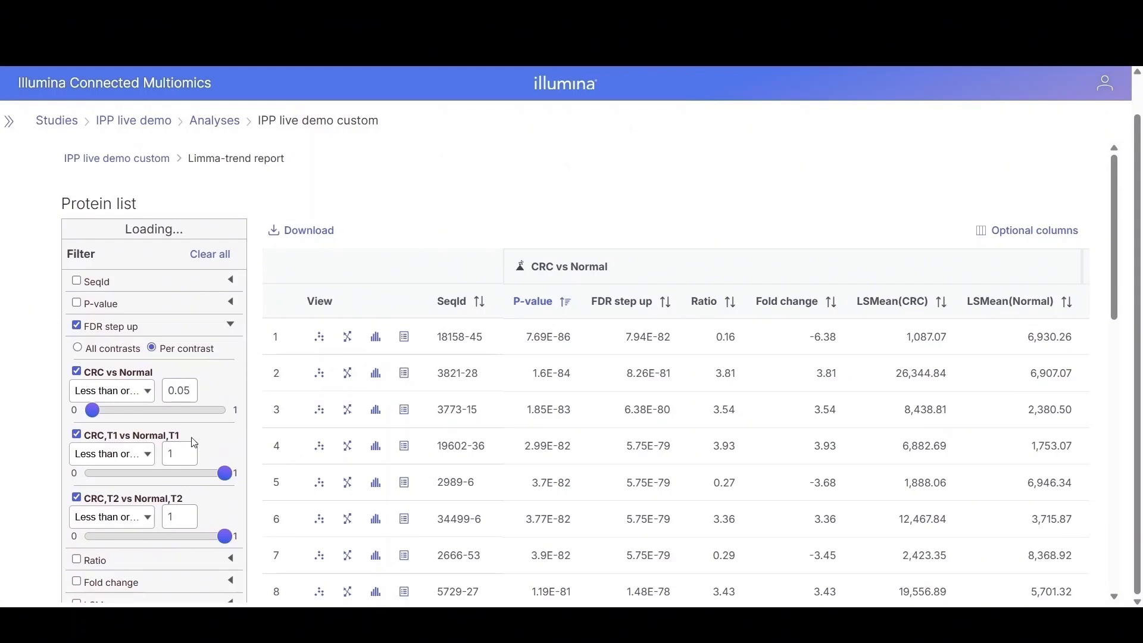
pyautogui.scroll(-2, 185, 444)
pyautogui.scroll(-1, 186, 444)
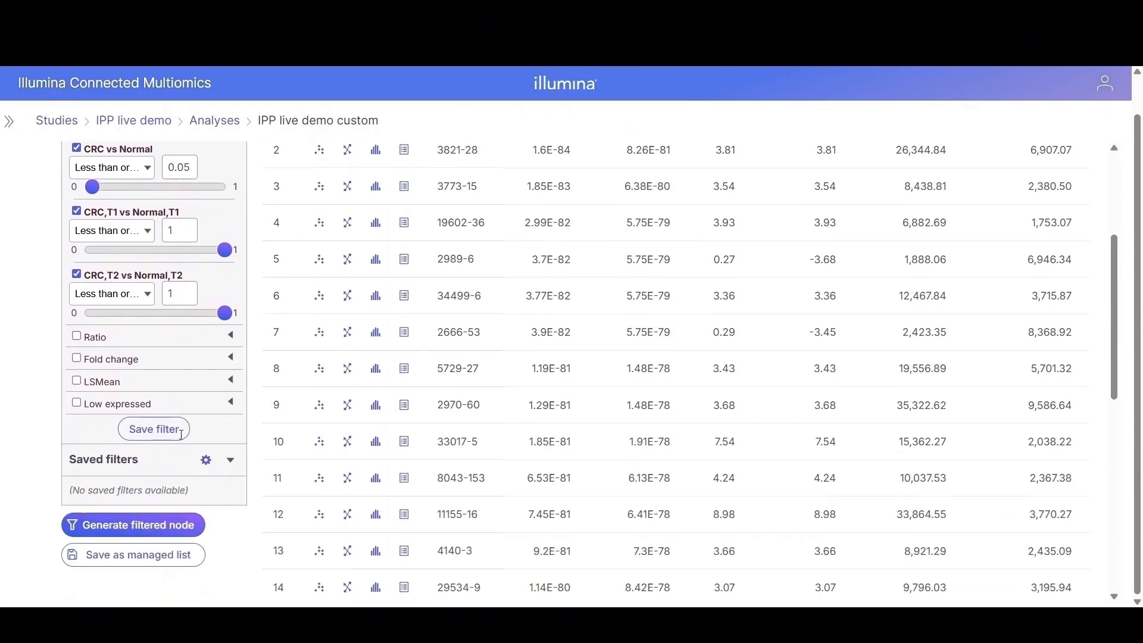
# Step: Add a per-contrast fold change filter excluding -2 to 2 for CRC vs Normal and generate a filtered node
pyautogui.click(232, 360)
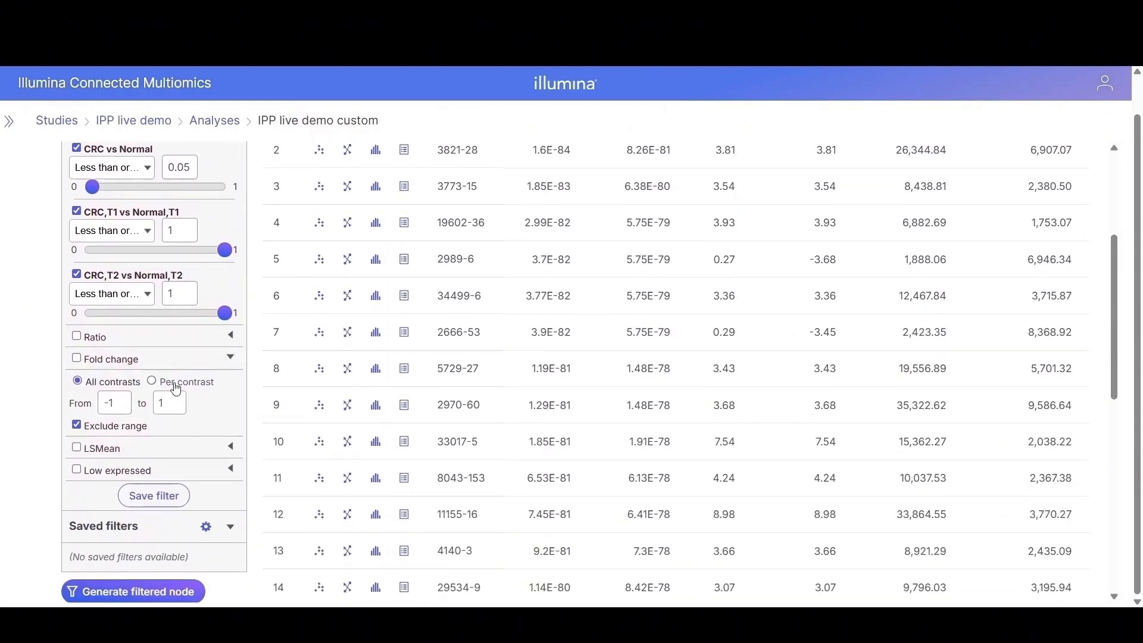
pyautogui.click(155, 382)
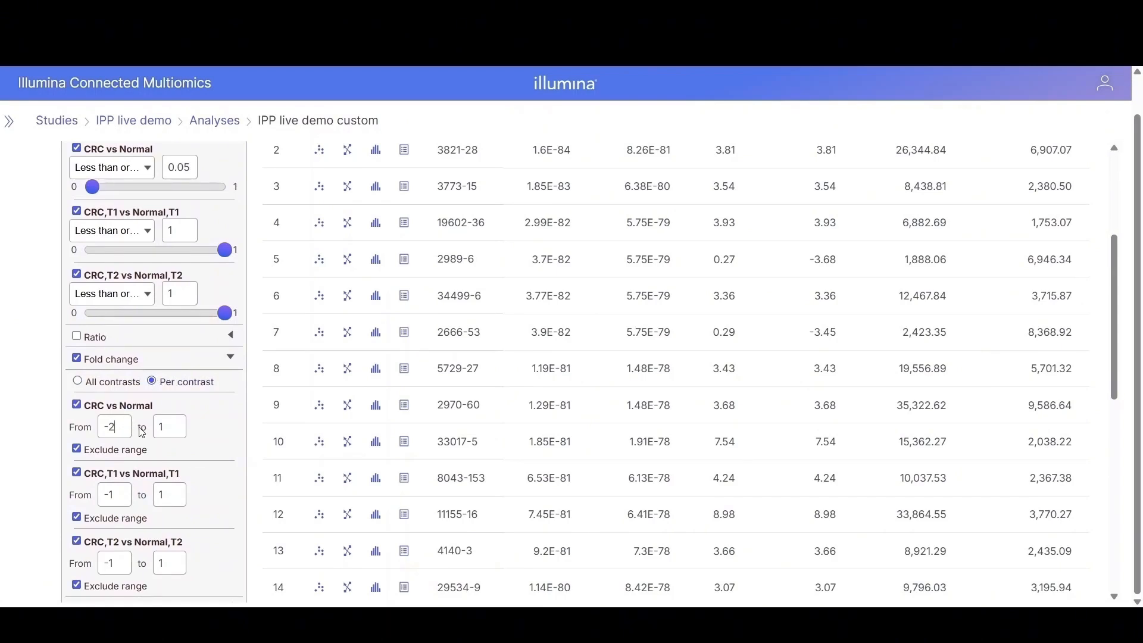
pyautogui.doubleClick(162, 426)
pyautogui.write('2')
pyautogui.scroll(4, 216, 426)
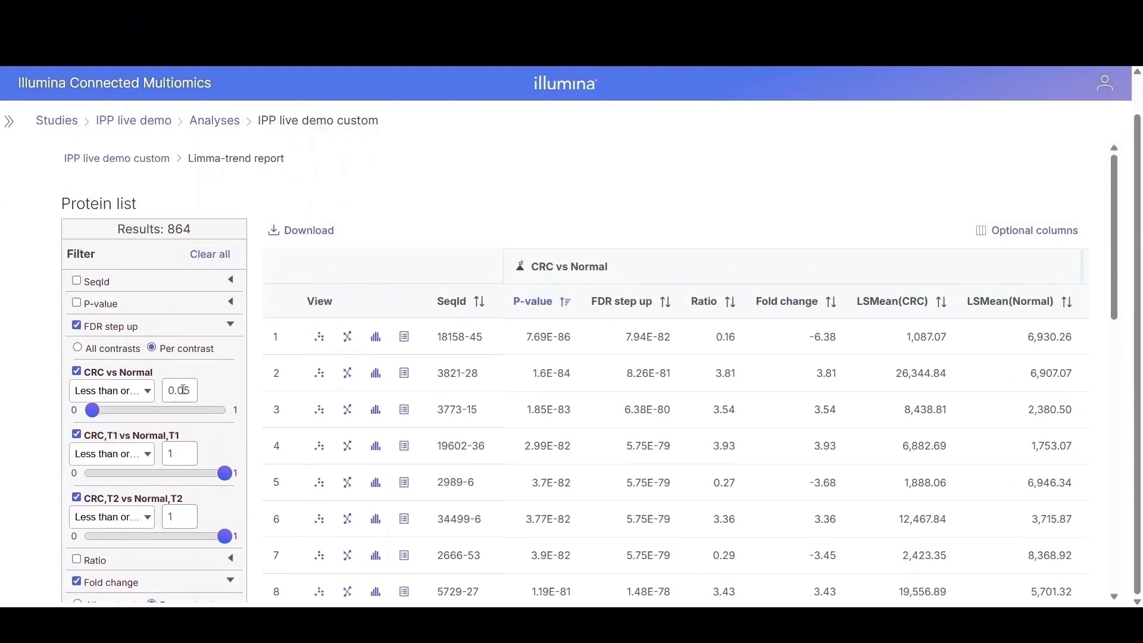
pyautogui.scroll(-3, 186, 396)
pyautogui.scroll(-3, 186, 396)
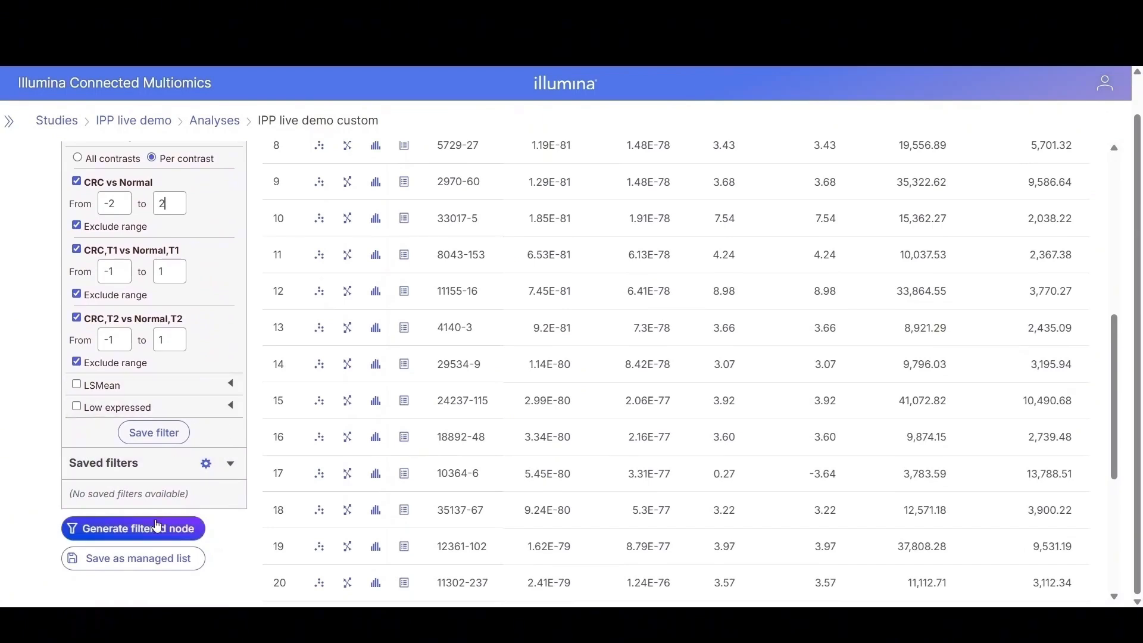
pyautogui.click(132, 530)
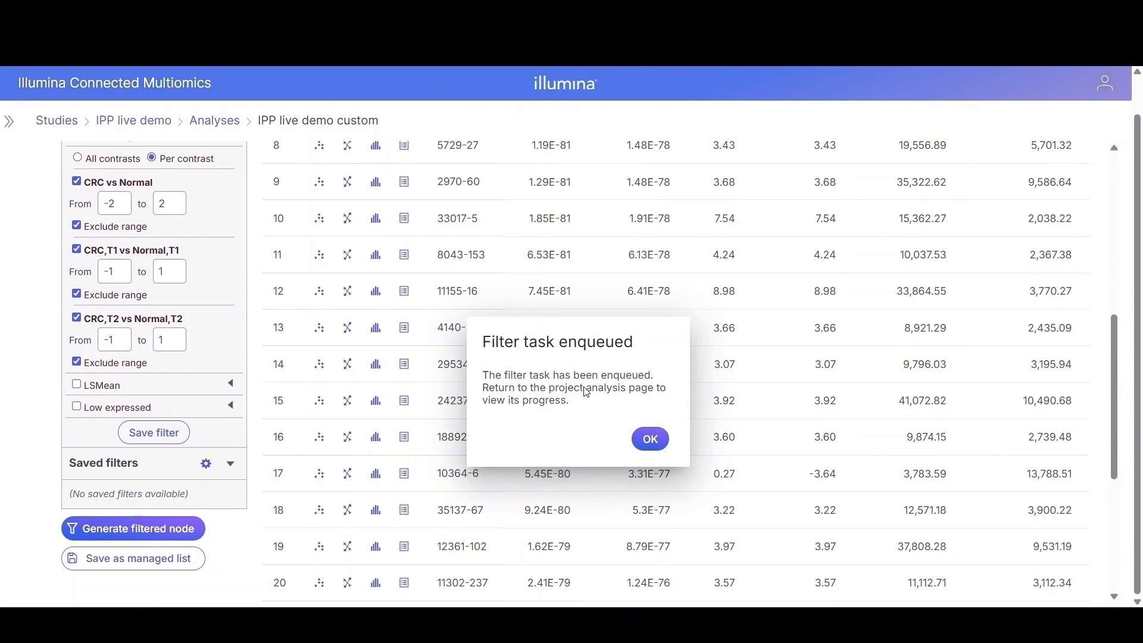
pyautogui.click(663, 444)
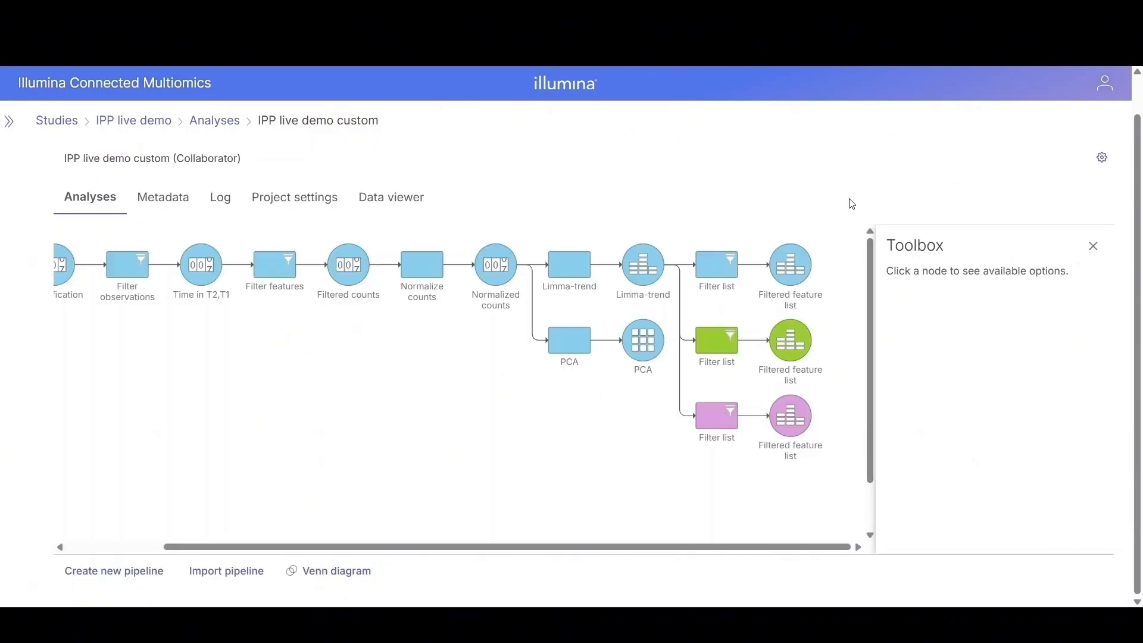
# Step: Rename the first filtered feature list node to T vs N
pyautogui.rightClick(792, 274)
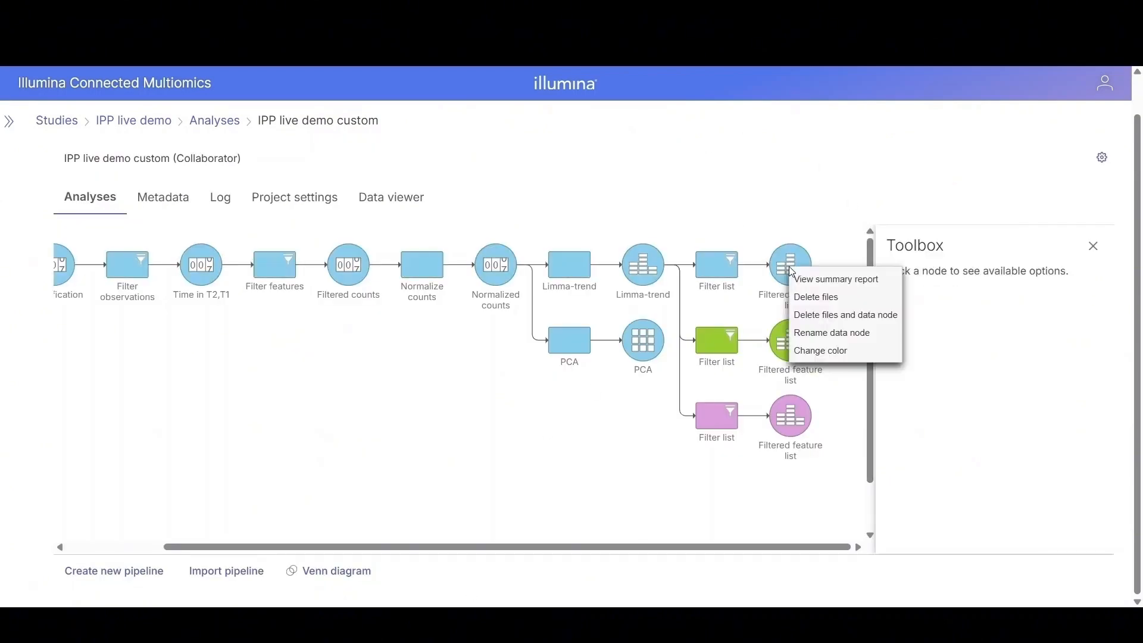
pyautogui.click(816, 331)
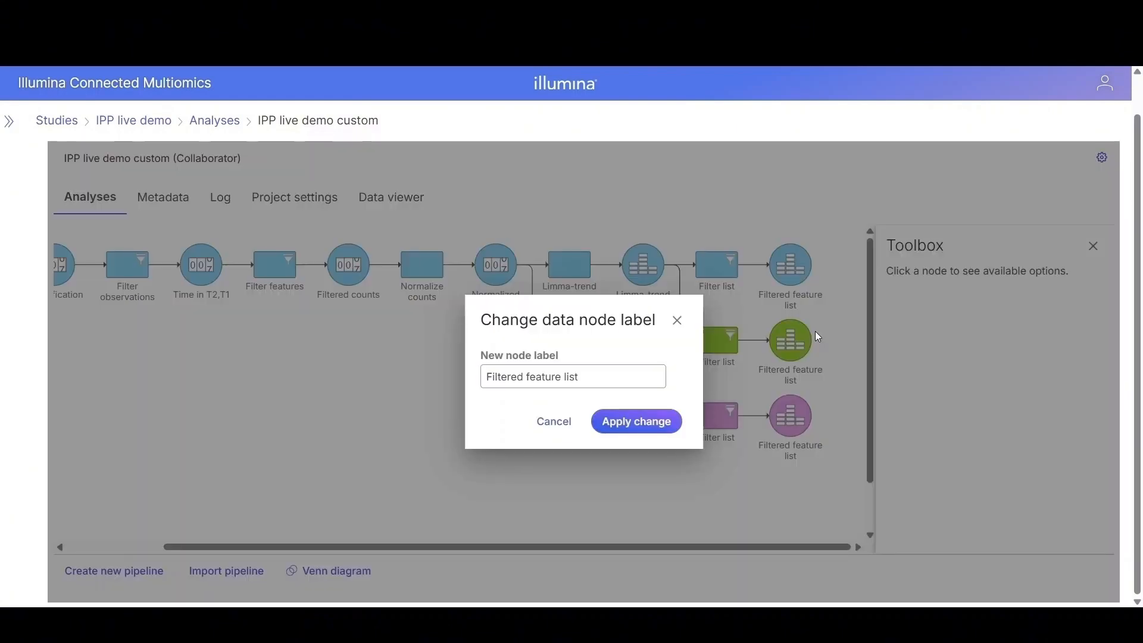
pyautogui.tripleClick(563, 376)
pyautogui.write('T v')
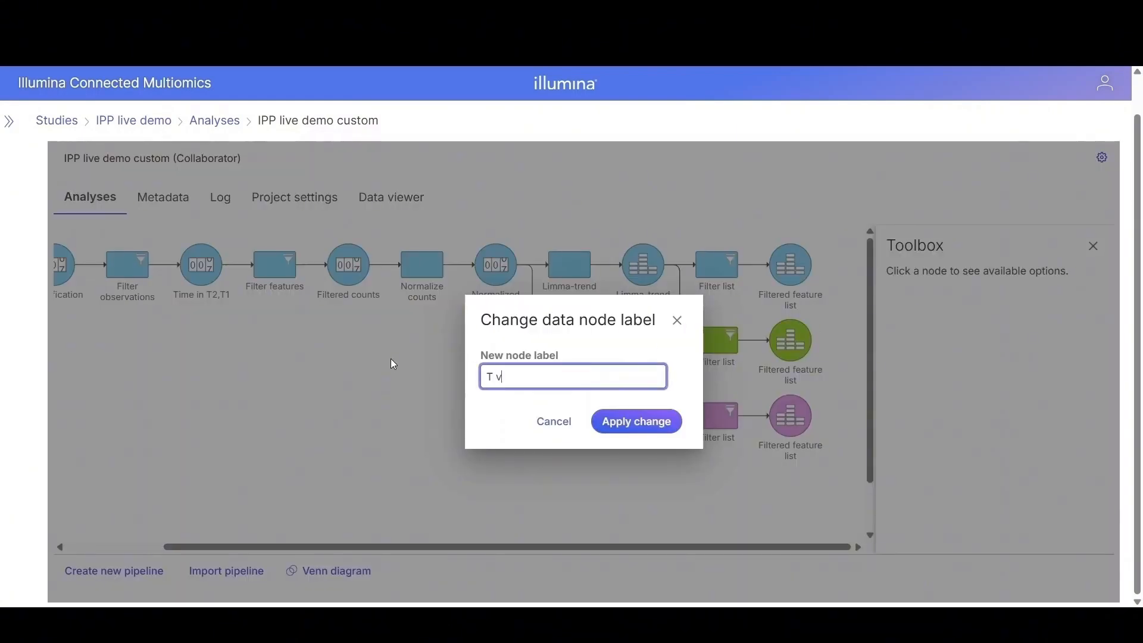
pyautogui.write('s N')
pyautogui.click(476, 400)
pyautogui.click(638, 422)
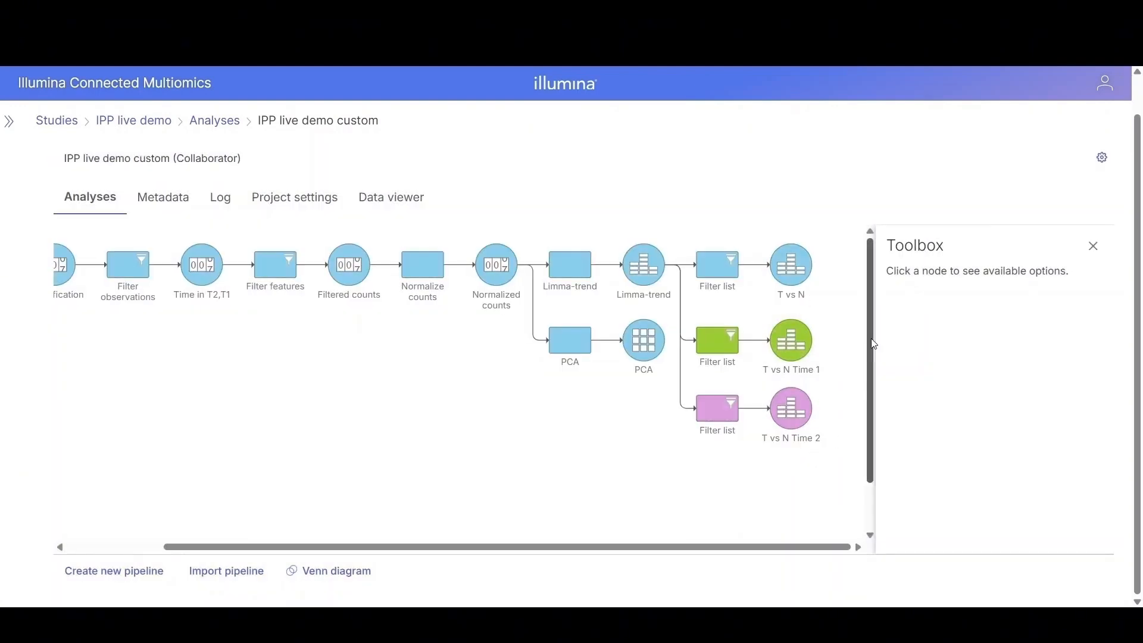
# Step: Open a Venn diagram comparing the T vs N, T vs N Time 1 and T vs N Time 2 lists
pyautogui.scroll(-1, 874, 344)
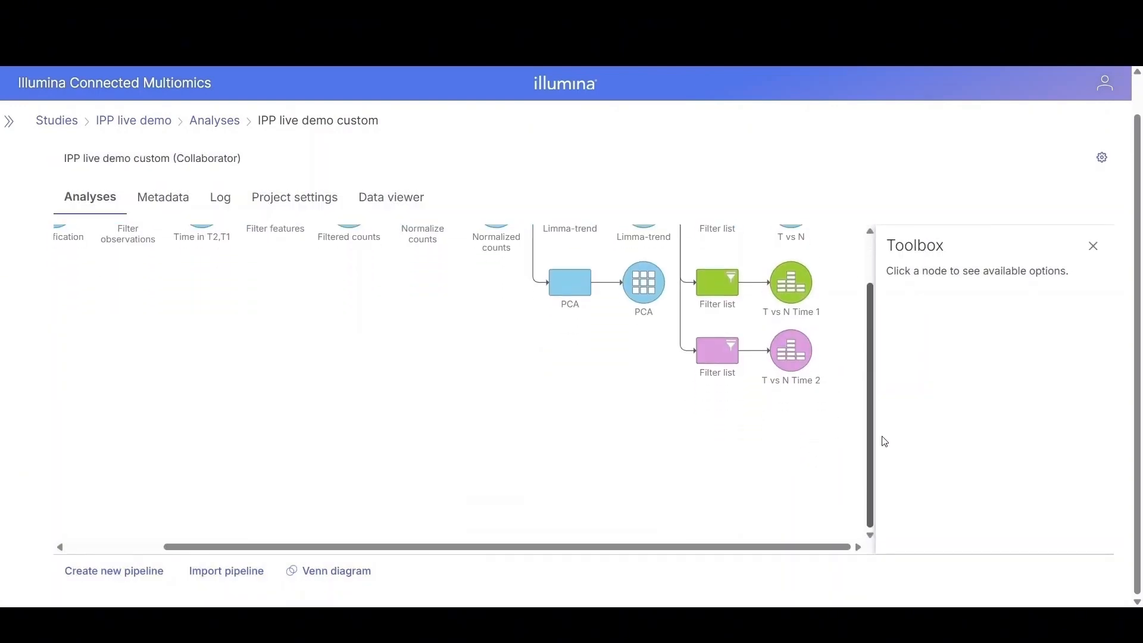
pyautogui.click(339, 572)
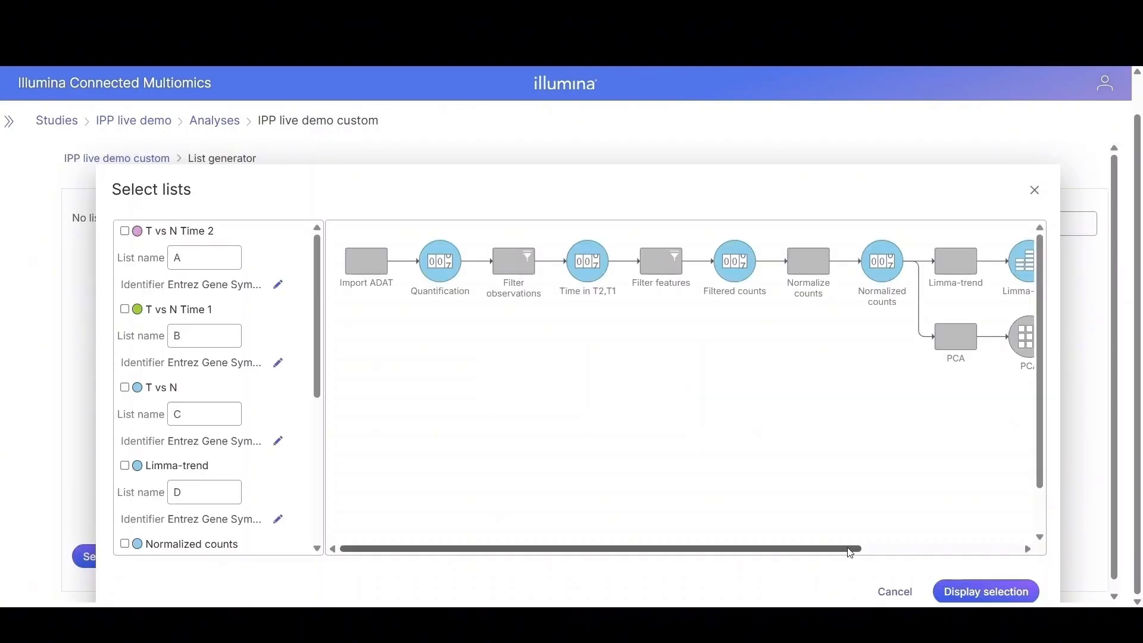
pyautogui.moveTo(852, 554); pyautogui.dragTo(1044, 549)
pyautogui.moveTo(961, 263)
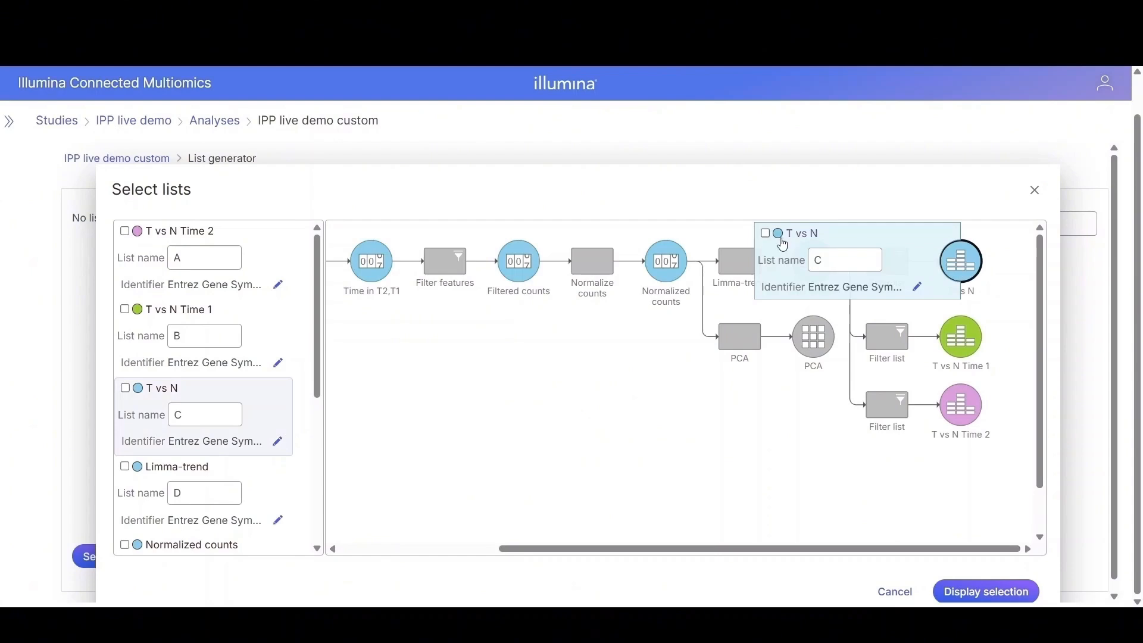
pyautogui.click(767, 233)
pyautogui.moveTo(950, 338)
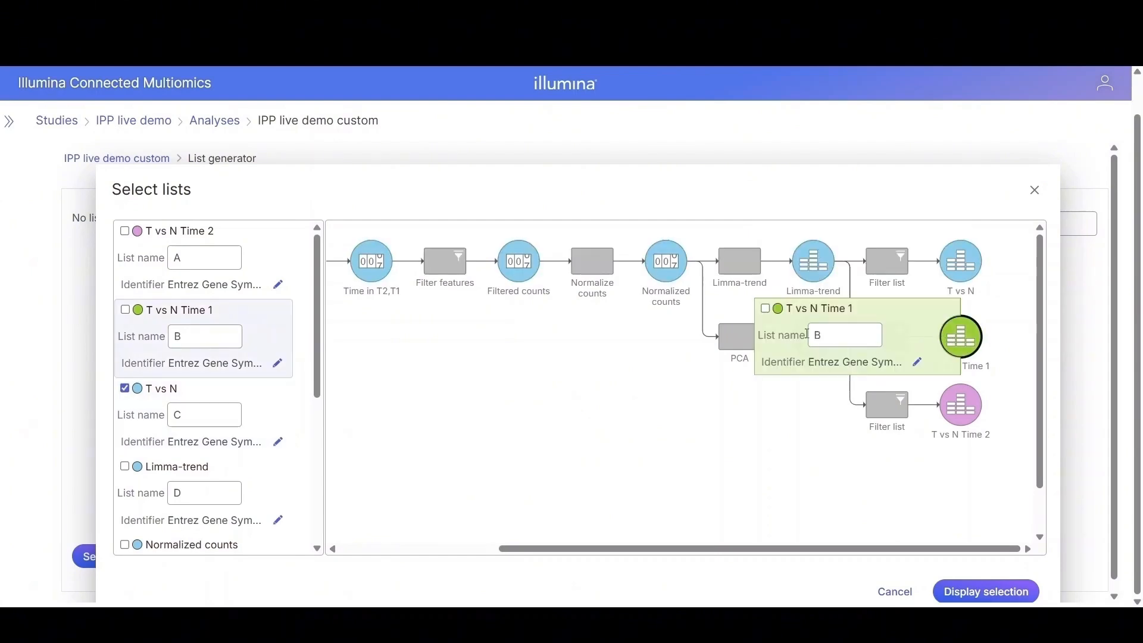
pyautogui.click(766, 308)
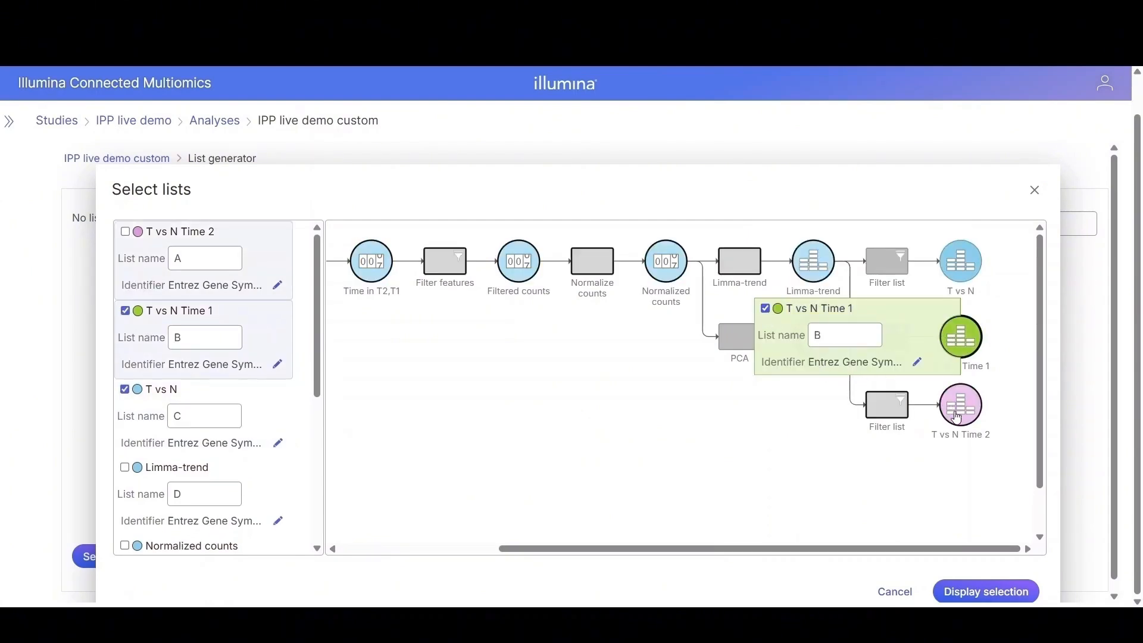
pyautogui.moveTo(959, 418)
pyautogui.click(767, 379)
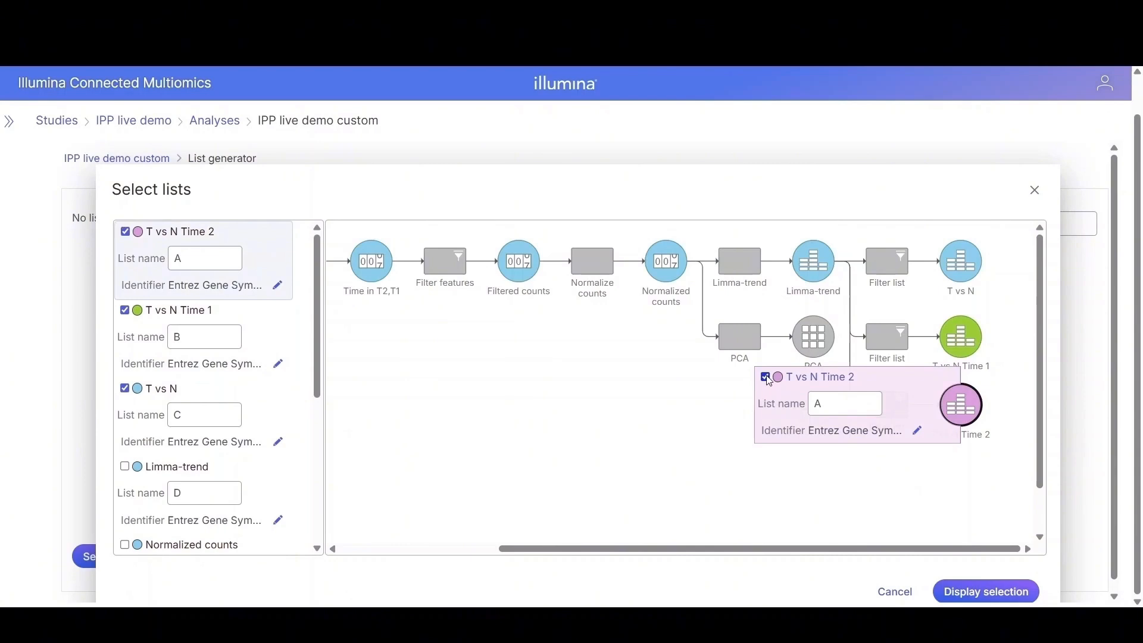
pyautogui.click(995, 596)
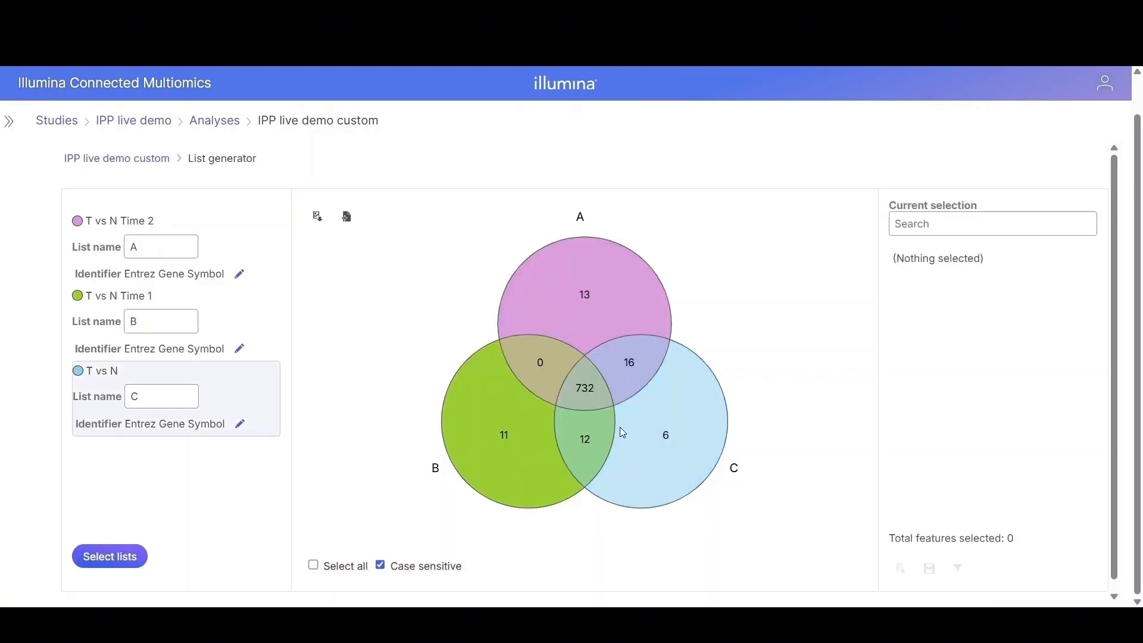
# Step: Select the features unique to list C in the Venn diagram and filter by that selection
pyautogui.click(587, 395)
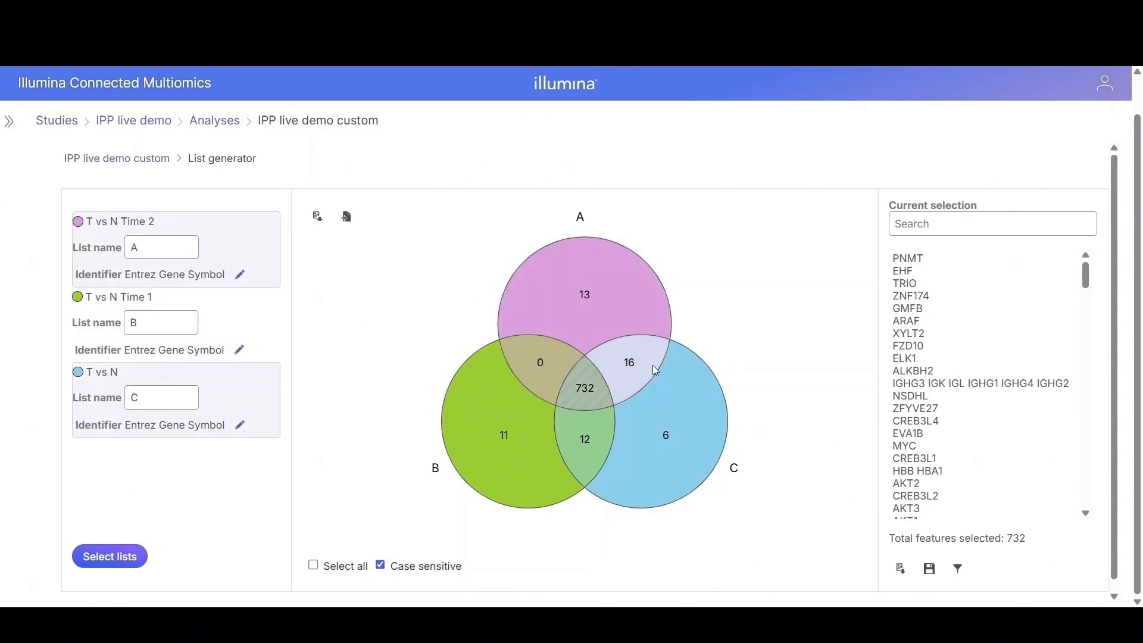
pyautogui.click(685, 431)
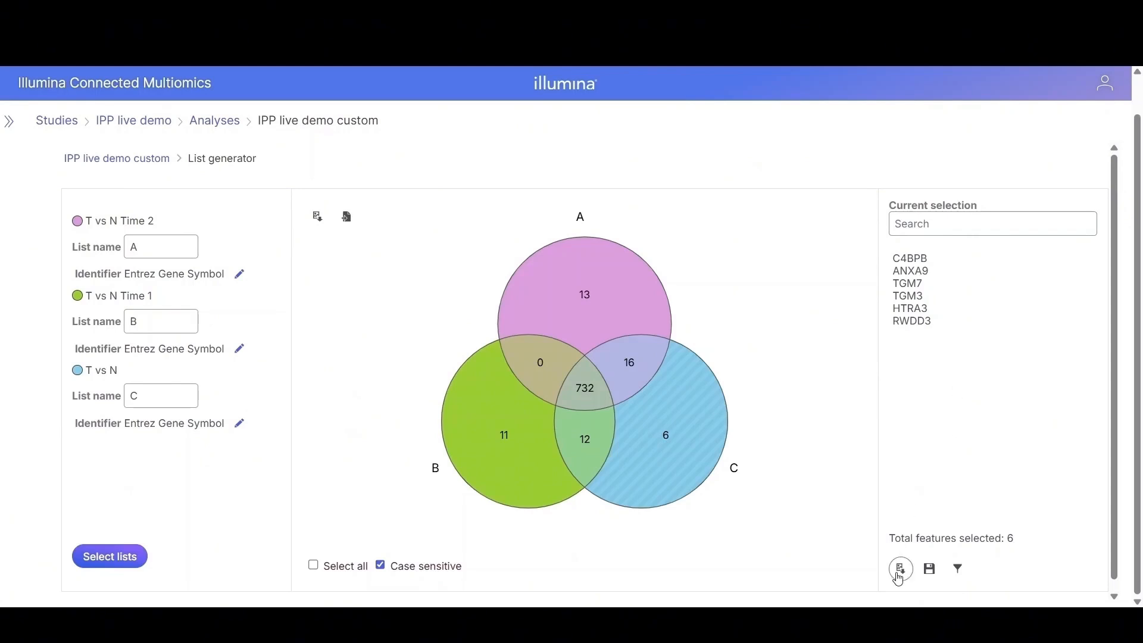
pyautogui.click(958, 570)
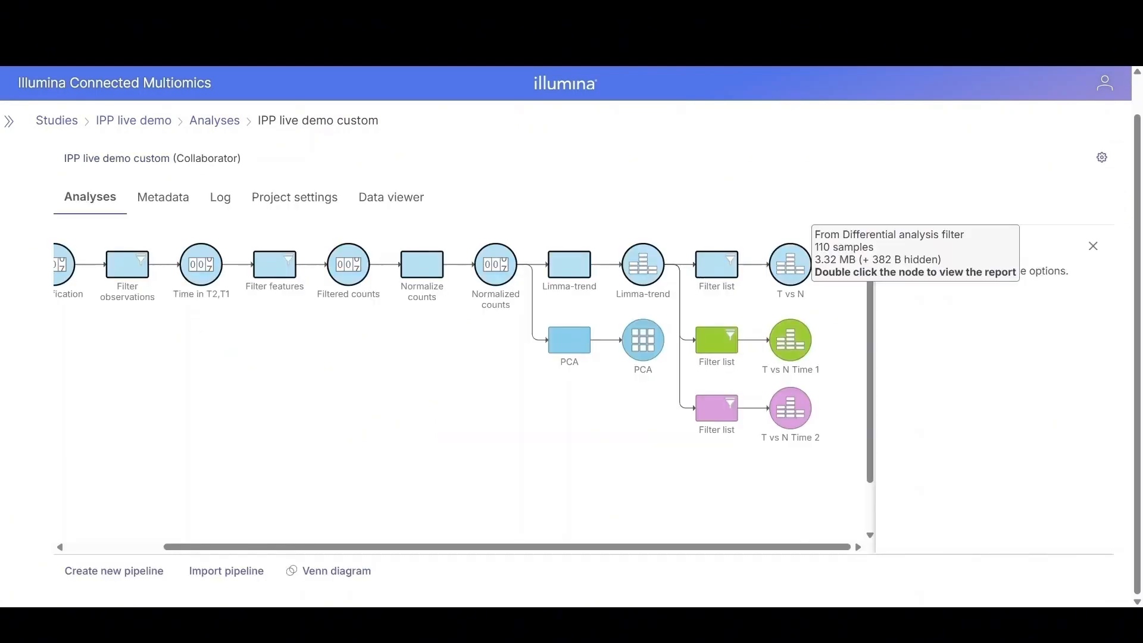
# Step: Start a hierarchical clustering / heatmap task on the T vs N node
pyautogui.click(794, 268)
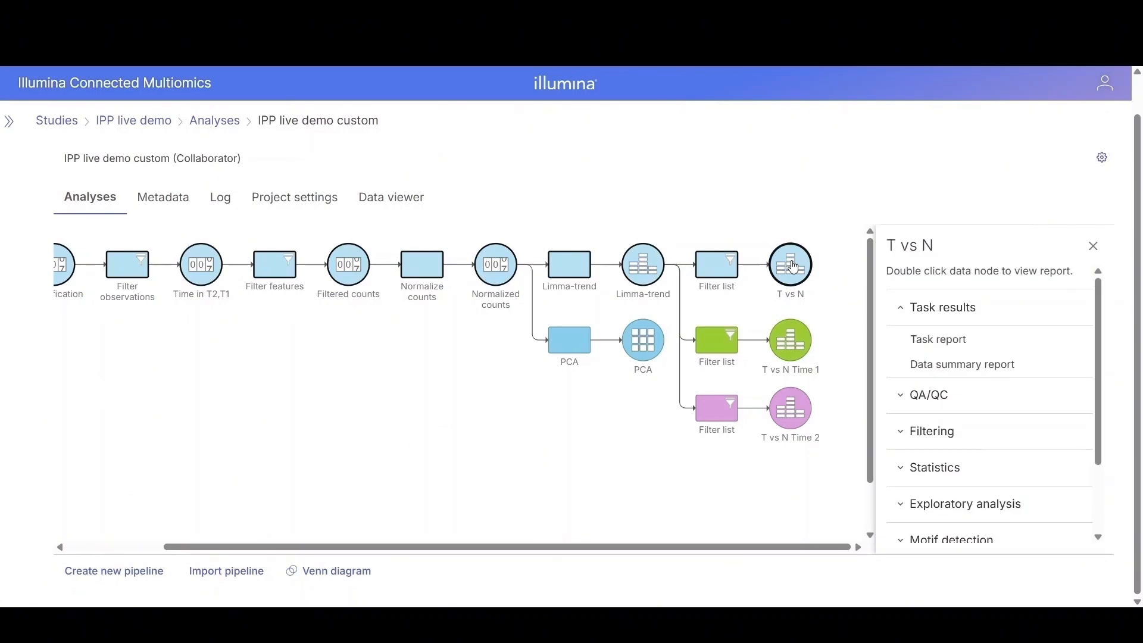
pyautogui.scroll(-2, 955, 411)
pyautogui.click(955, 409)
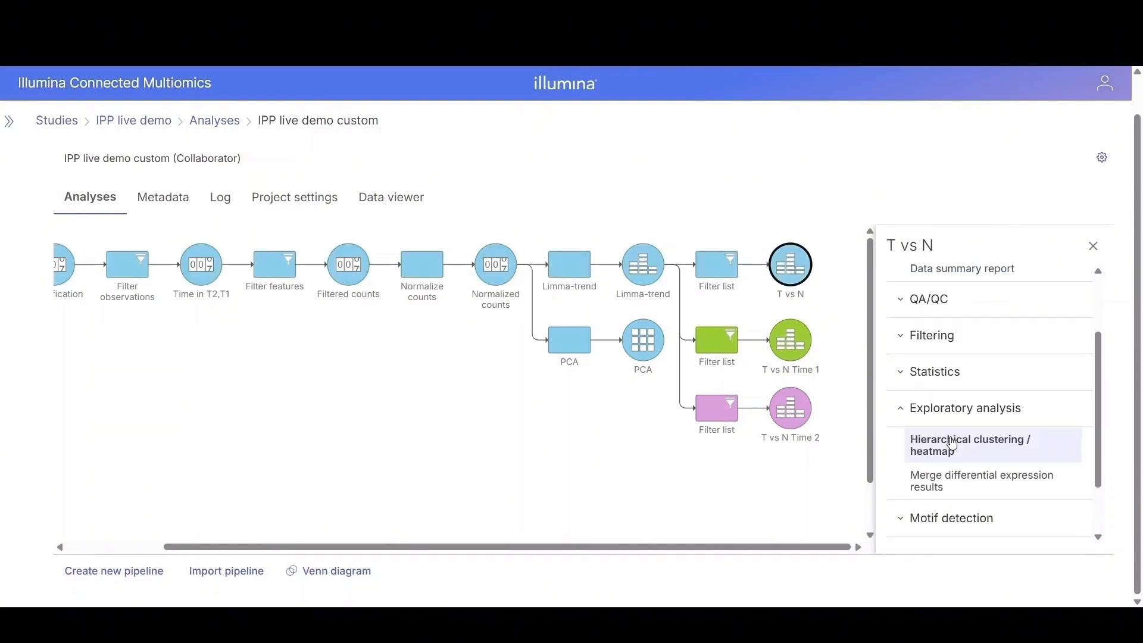
pyautogui.click(953, 444)
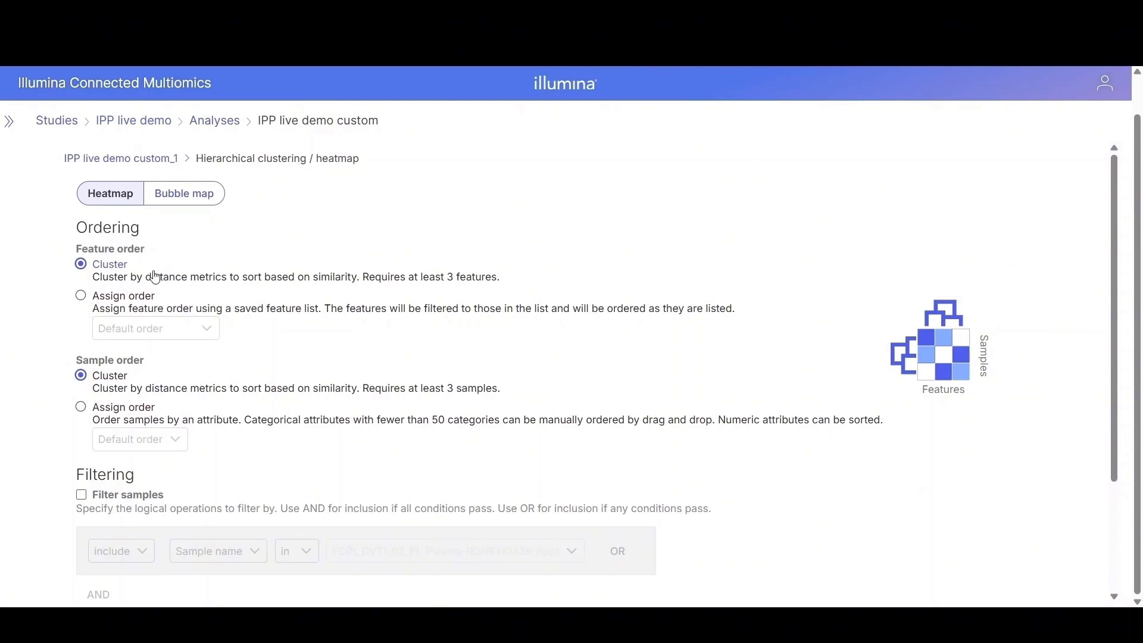
# Step: Order heatmap samples by Phenotype with Normal placed before CRC and submit the heatmap
pyautogui.click(80, 410)
pyautogui.click(176, 441)
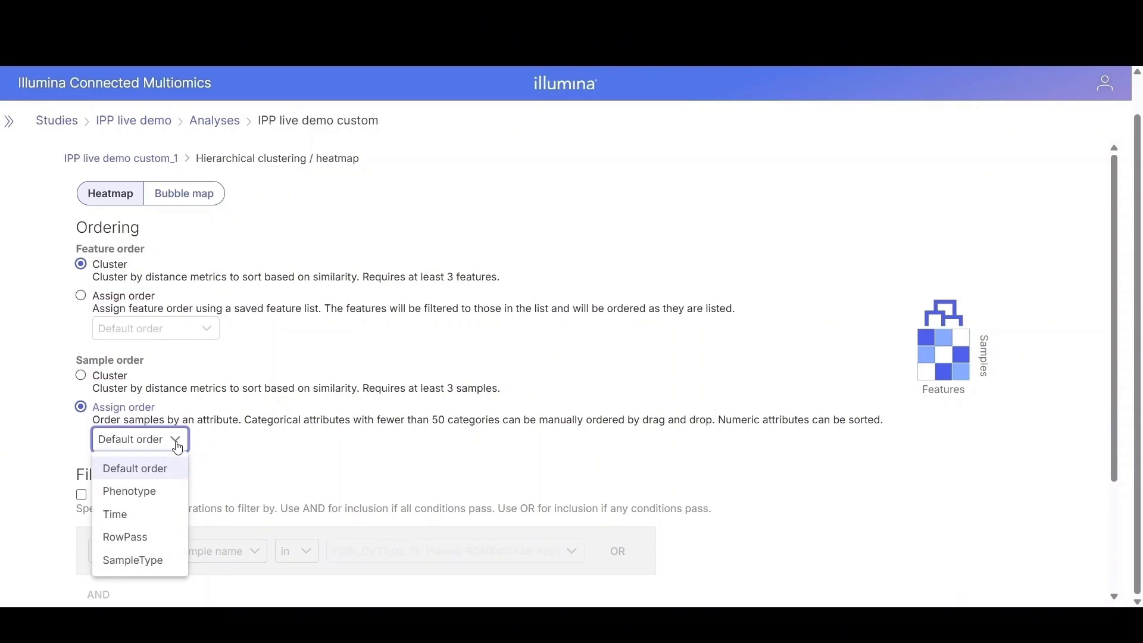
pyautogui.click(130, 491)
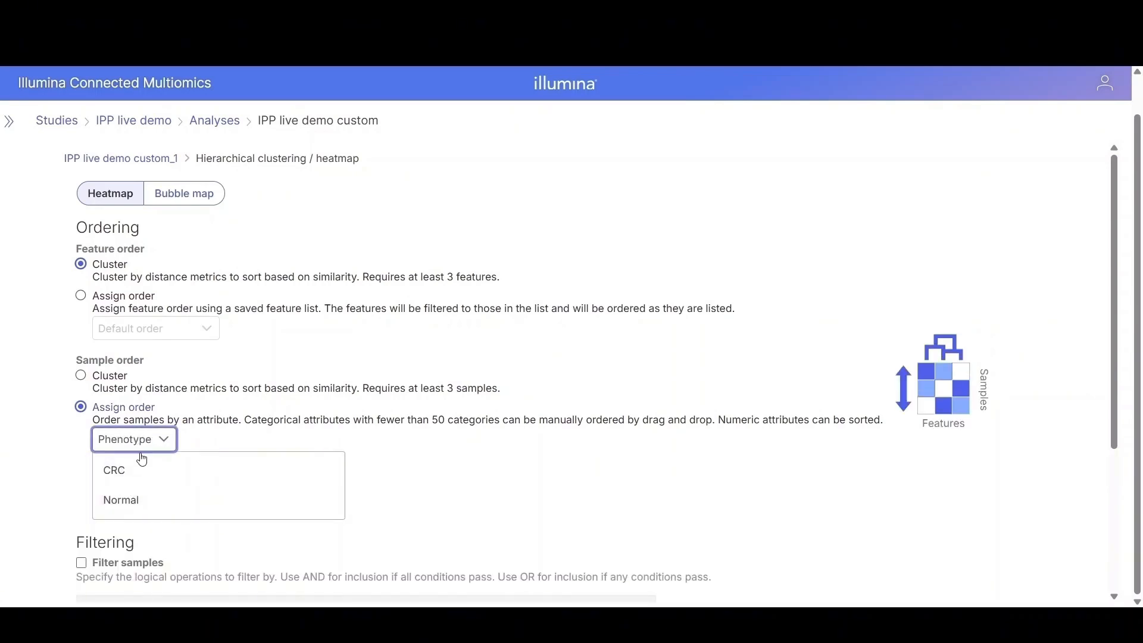
pyautogui.moveTo(135, 498); pyautogui.dragTo(268, 449)
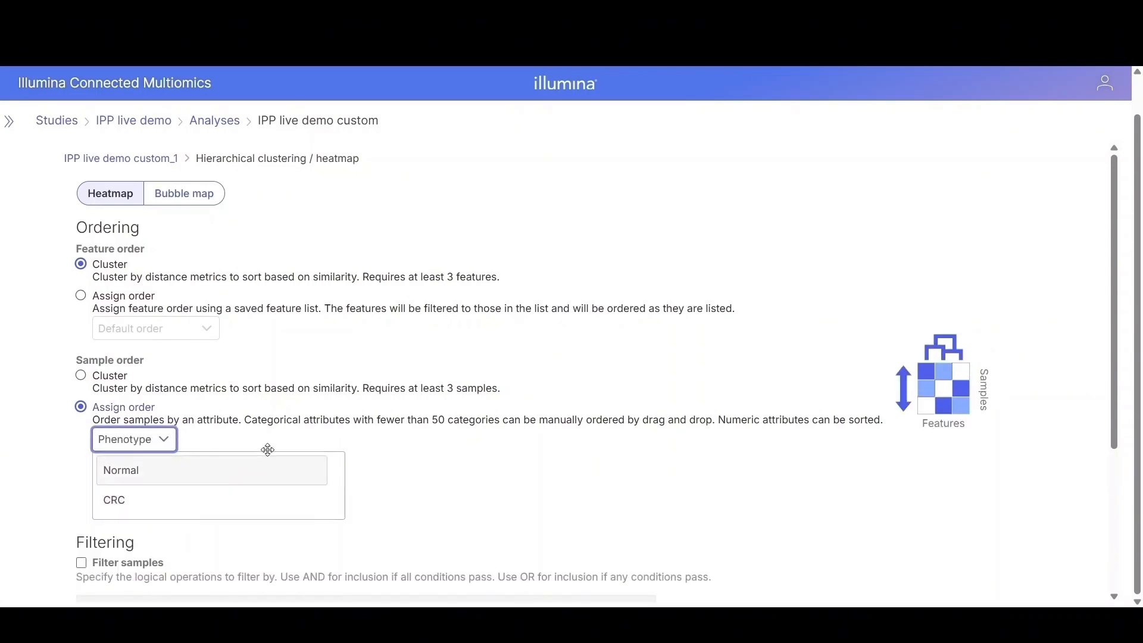
pyautogui.scroll(-4, 442, 497)
pyautogui.click(158, 577)
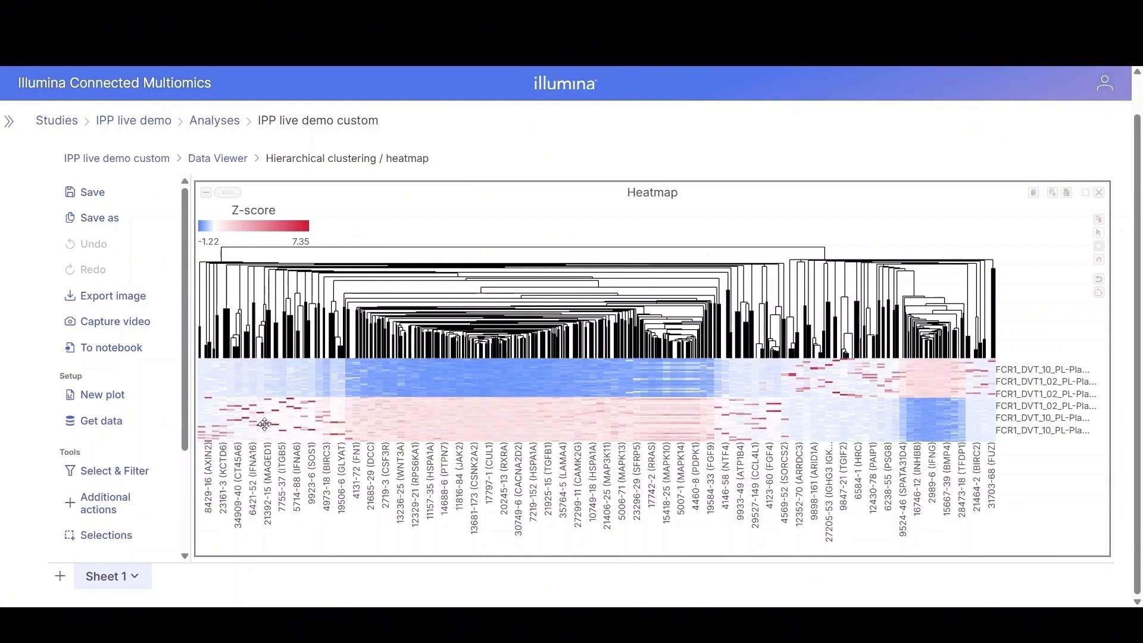
# Step: Hide the heatmap row labels and show column labels by Entrez Gene Symbol
pyautogui.moveTo(183, 317); pyautogui.dragTo(185, 455)
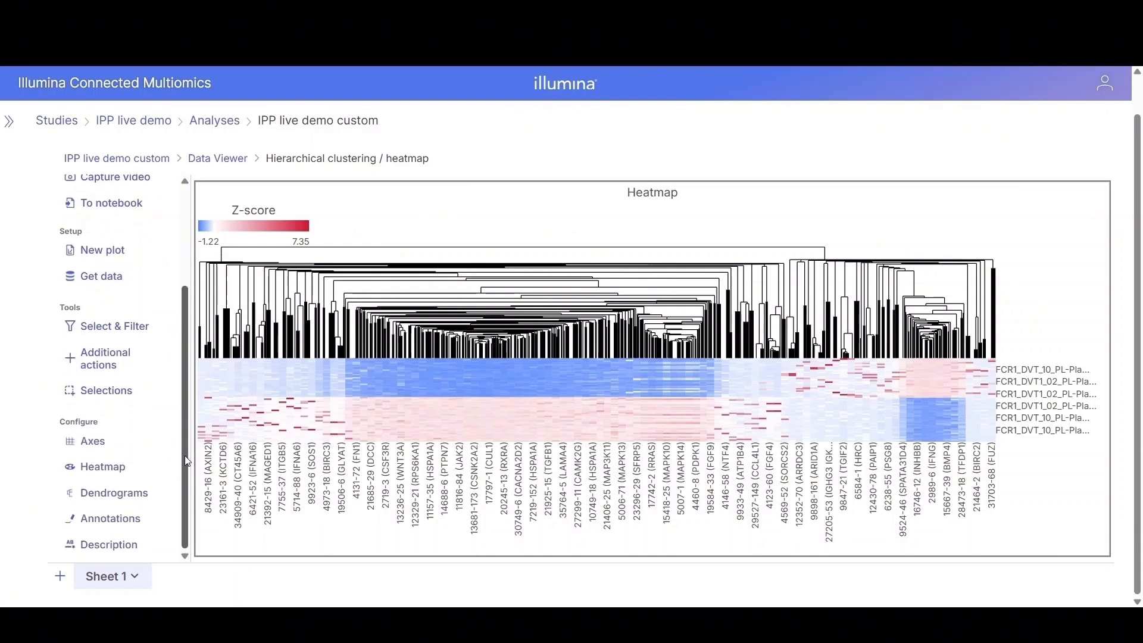
pyautogui.click(102, 441)
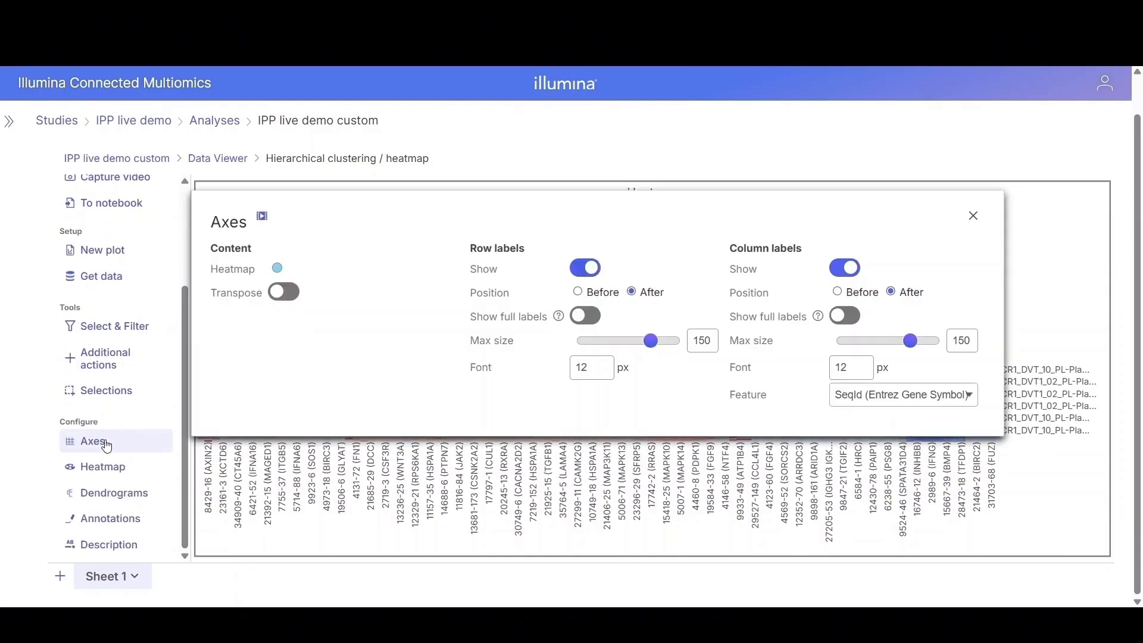
pyautogui.click(580, 273)
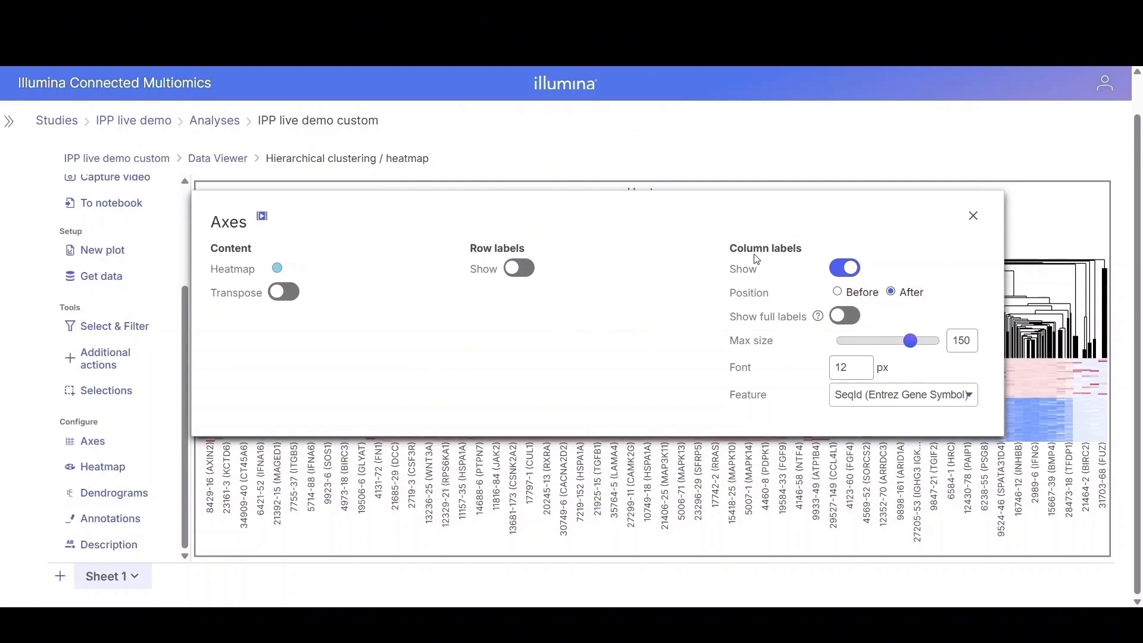
pyautogui.click(884, 395)
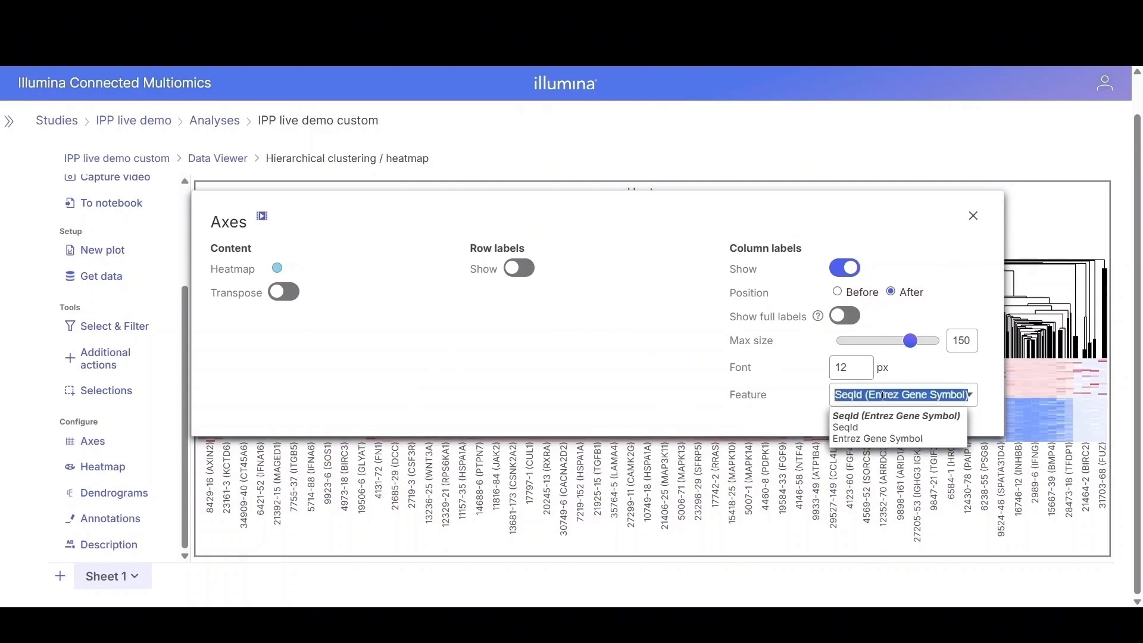
pyautogui.click(865, 440)
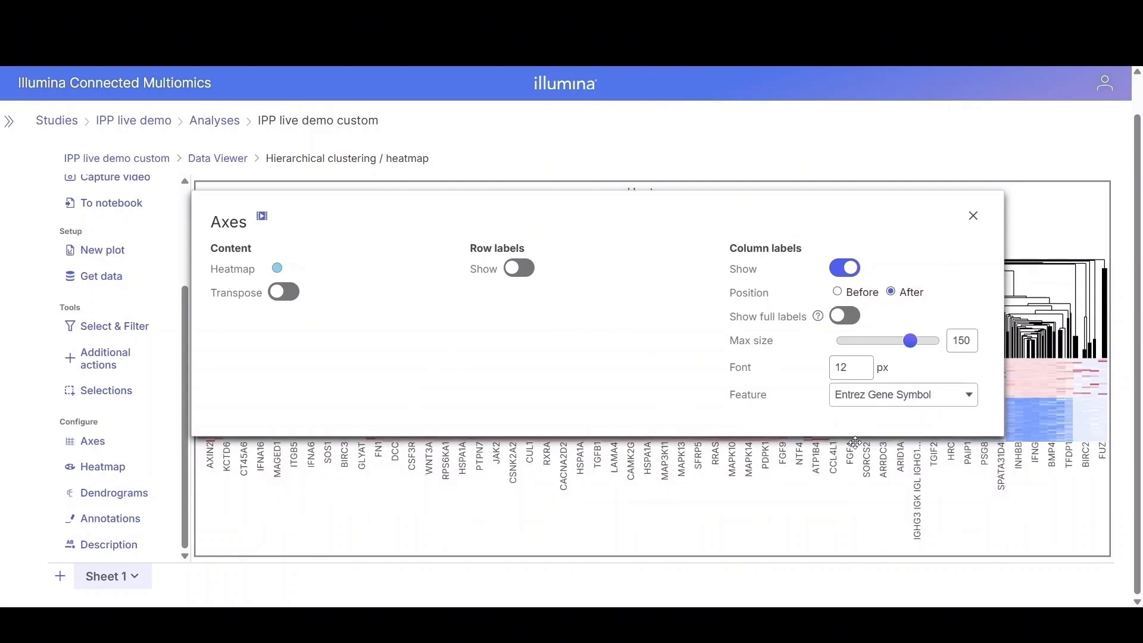
pyautogui.click(974, 218)
# Step: Set the heatmap palette's lowest colour stop to green
pyautogui.click(108, 472)
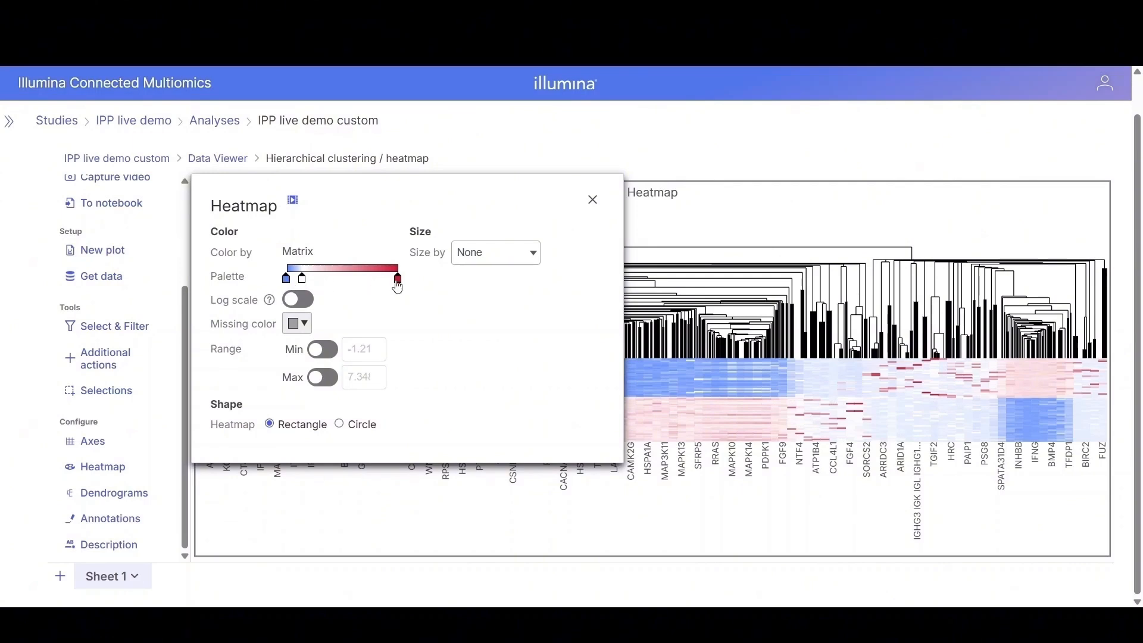
pyautogui.click(288, 284)
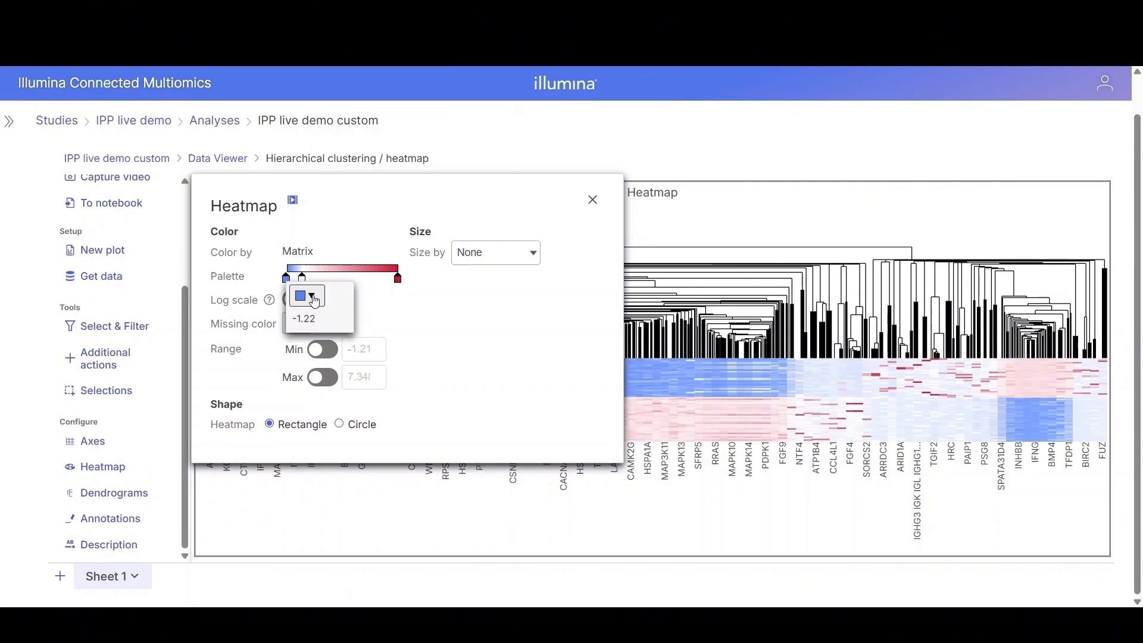
pyautogui.click(315, 300)
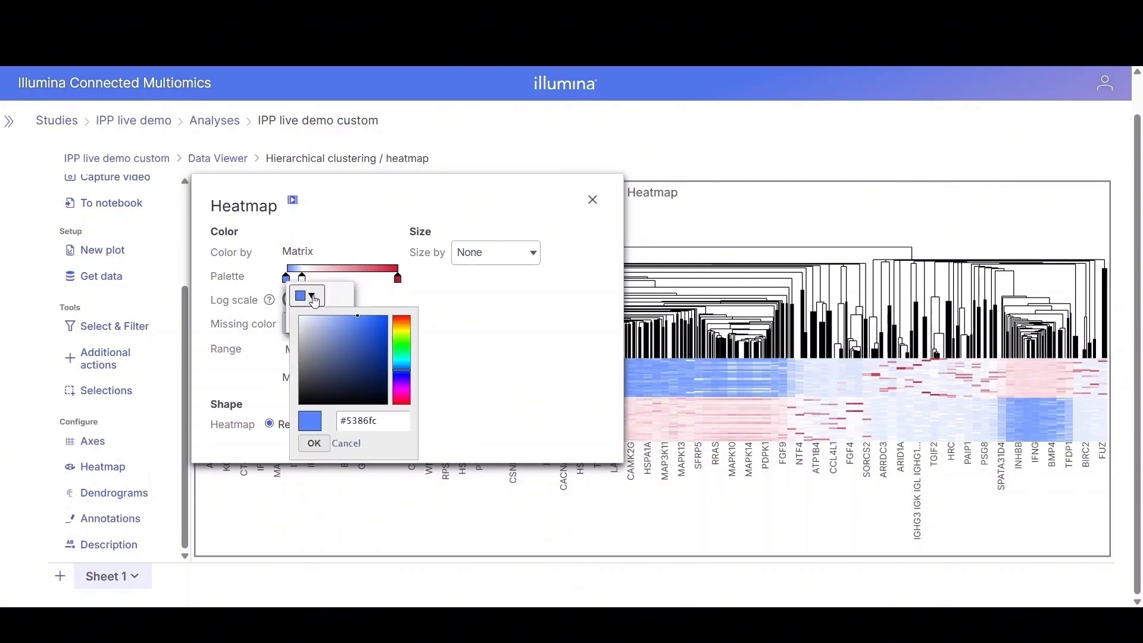
pyautogui.click(404, 349)
pyautogui.click(314, 443)
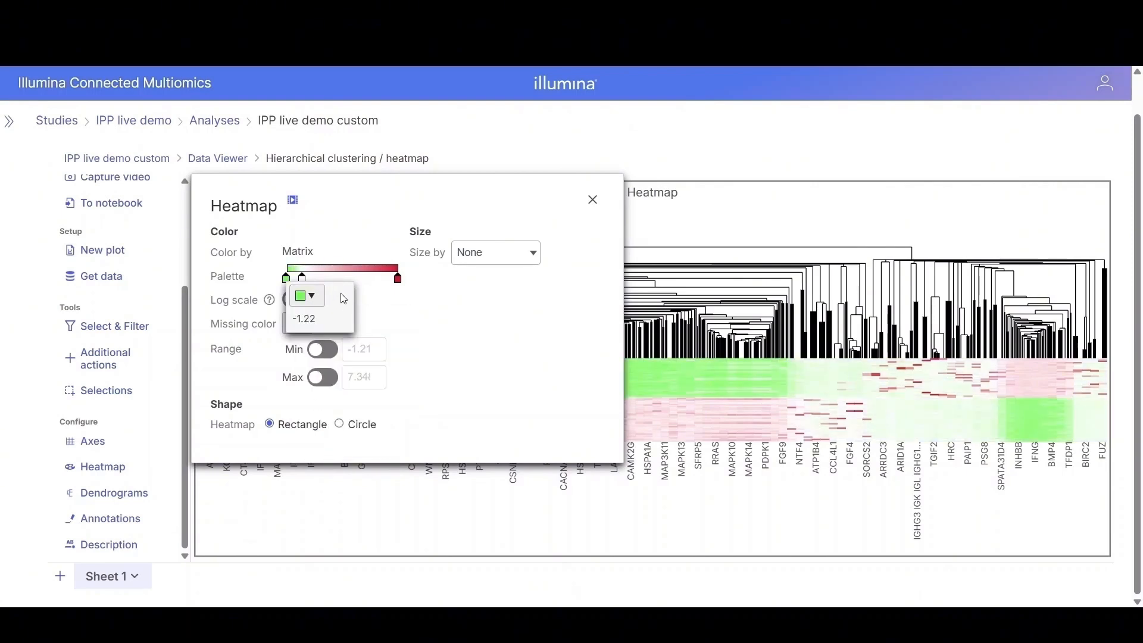
# Step: Add a red colour stop to the heatmap palette at about 4.84
pyautogui.click(366, 268)
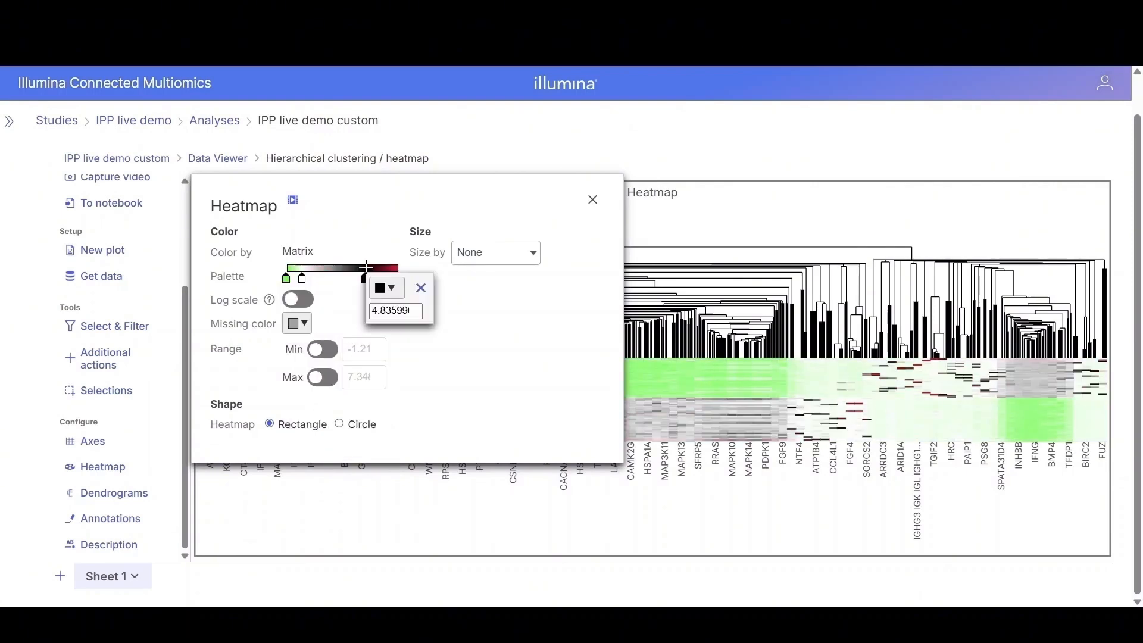
pyautogui.click(390, 291)
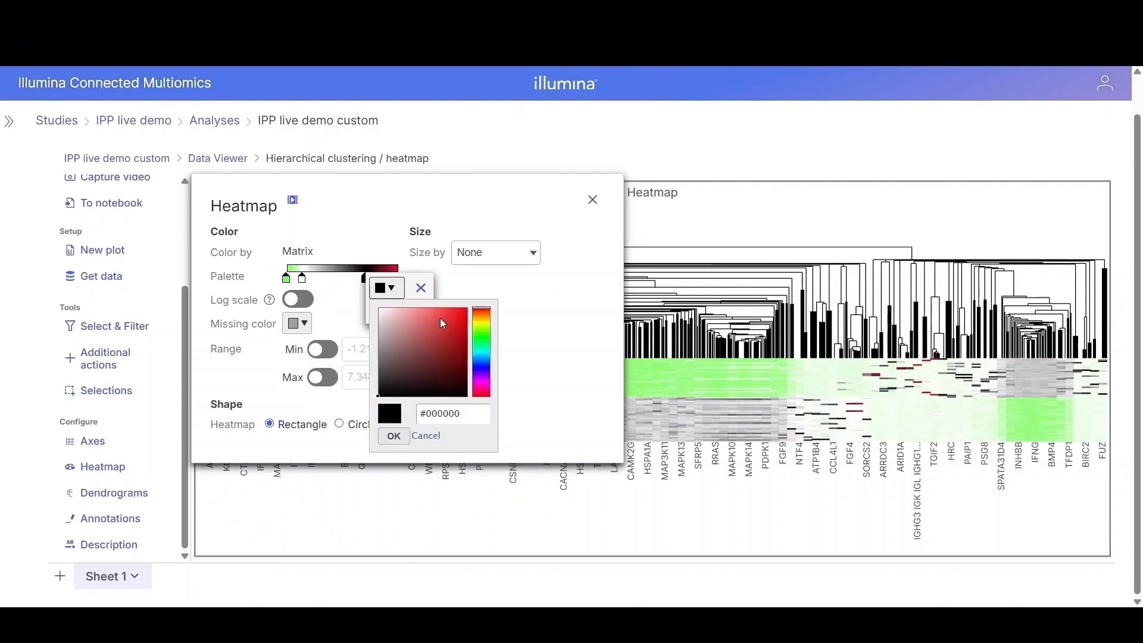
pyautogui.click(466, 314)
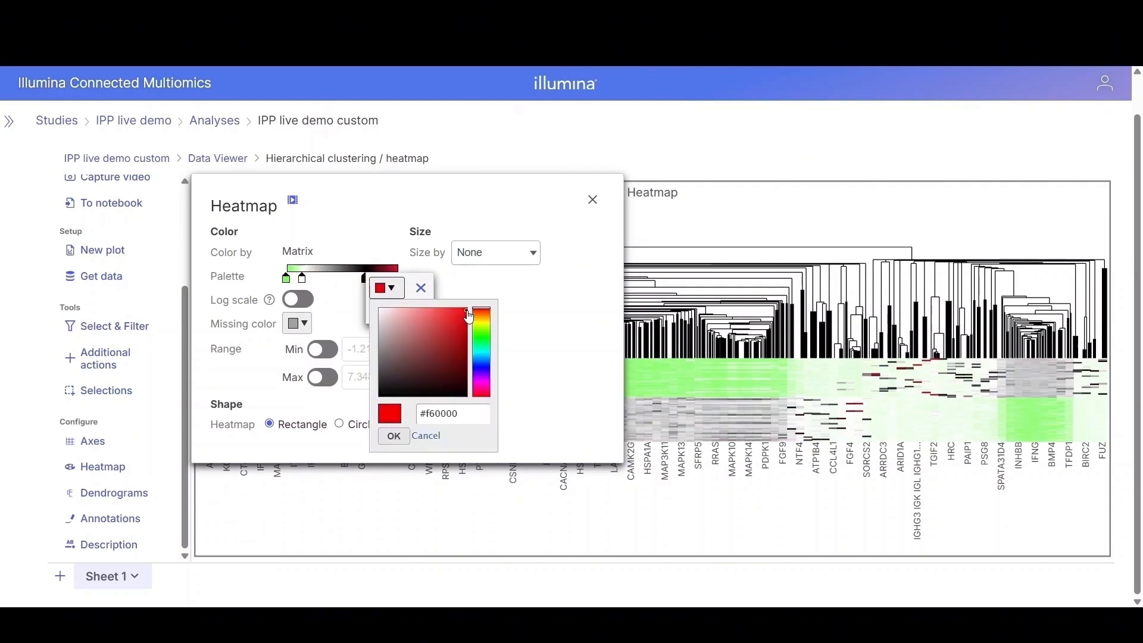
pyautogui.click(390, 440)
pyautogui.click(446, 368)
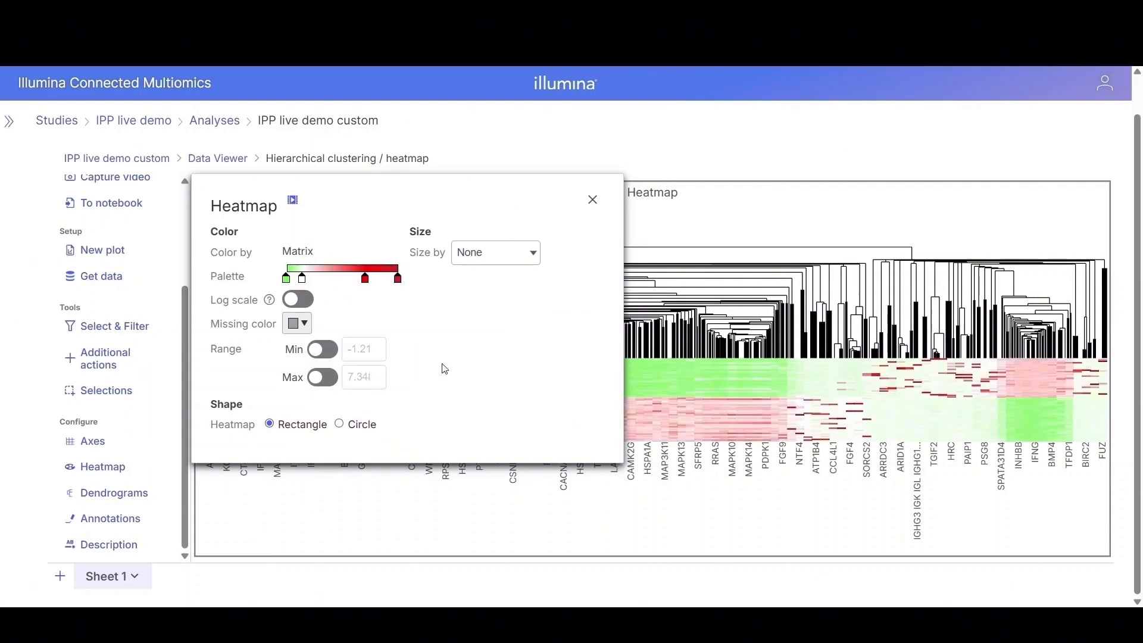
# Step: Set the heatmap palette's highest colour stop to magenta
pyautogui.click(398, 285)
pyautogui.click(417, 295)
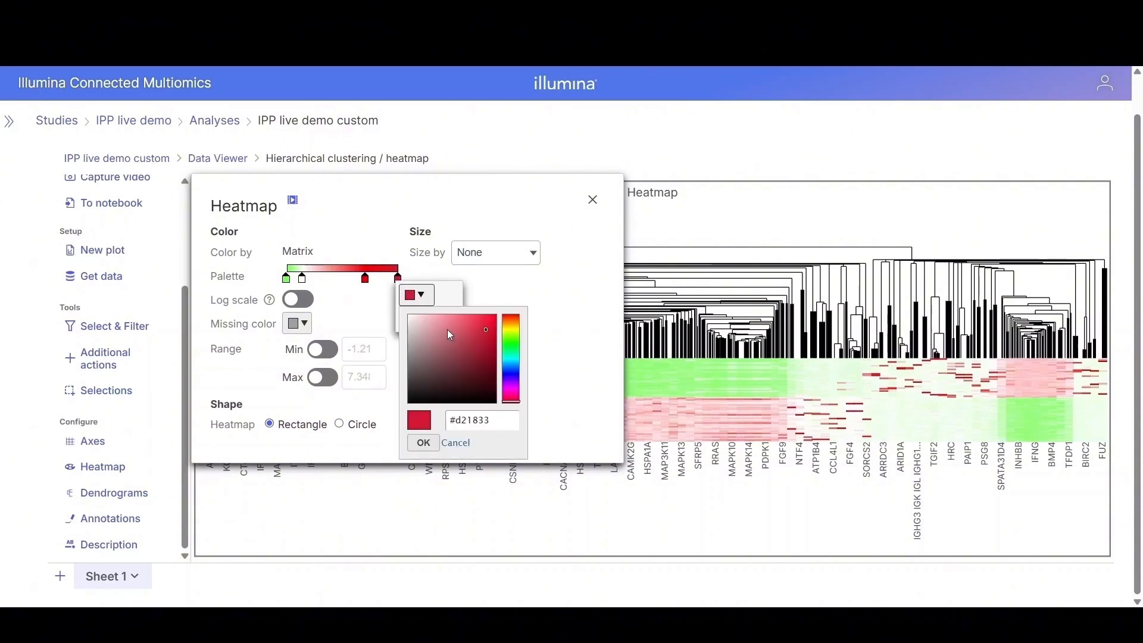
pyautogui.click(514, 387)
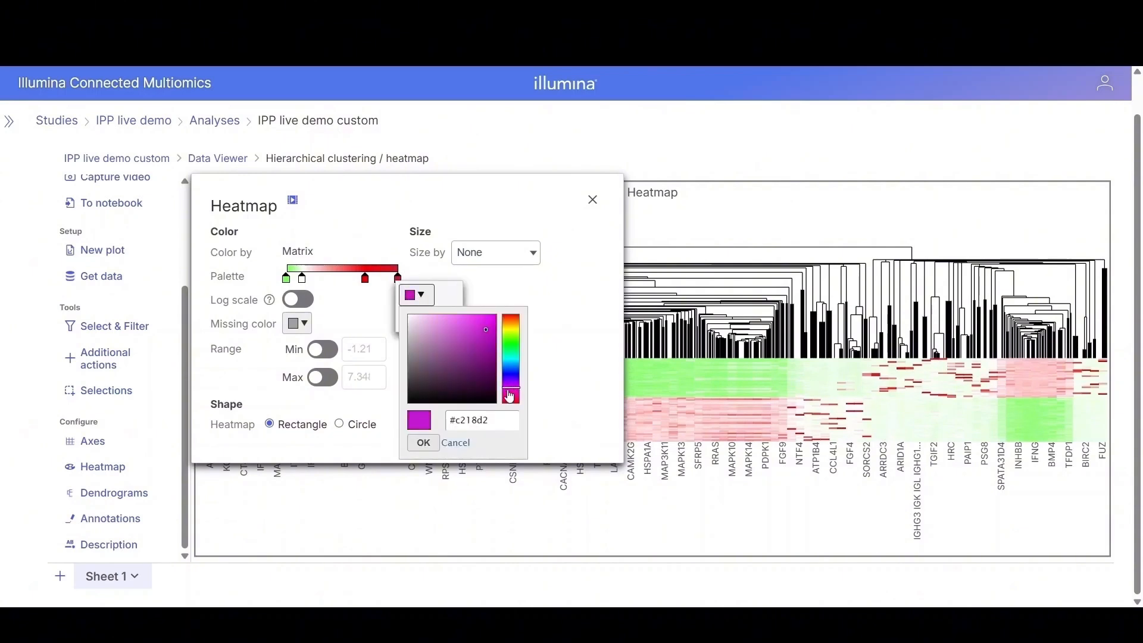
pyautogui.moveTo(498, 372); pyautogui.dragTo(497, 324)
pyautogui.click(424, 443)
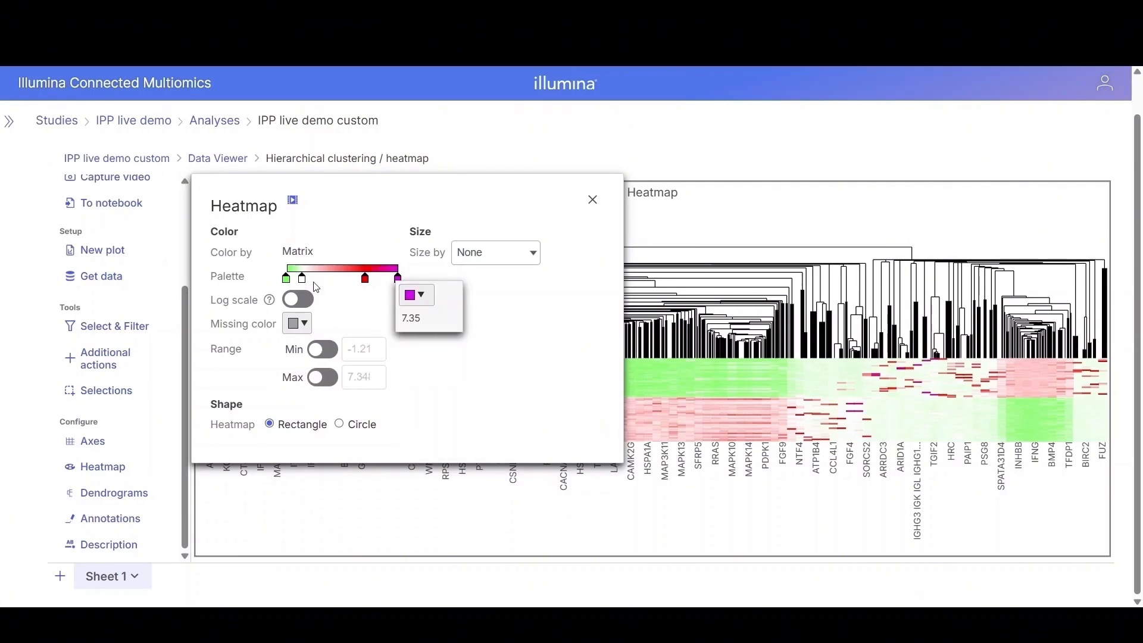
# Step: Shift the white palette stop slightly toward higher values and close the heatmap settings
pyautogui.click(328, 287)
pyautogui.moveTo(304, 278)
pyautogui.mouseDown()
pyautogui.moveTo(358, 280)
pyautogui.moveTo(317, 280)
pyautogui.mouseUp()
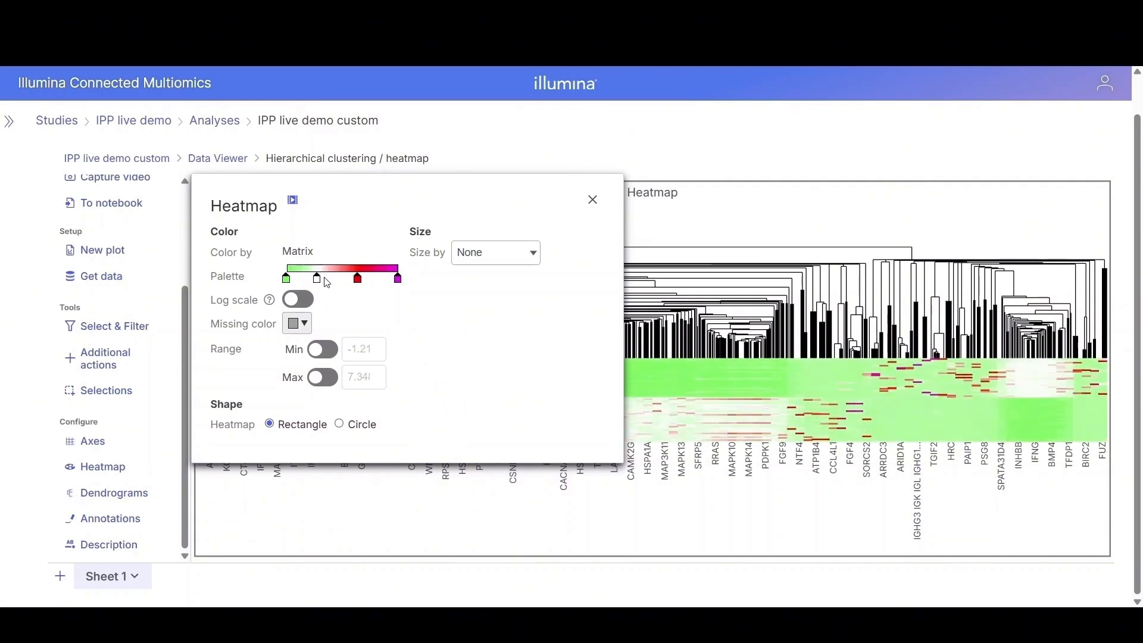
pyautogui.click(593, 201)
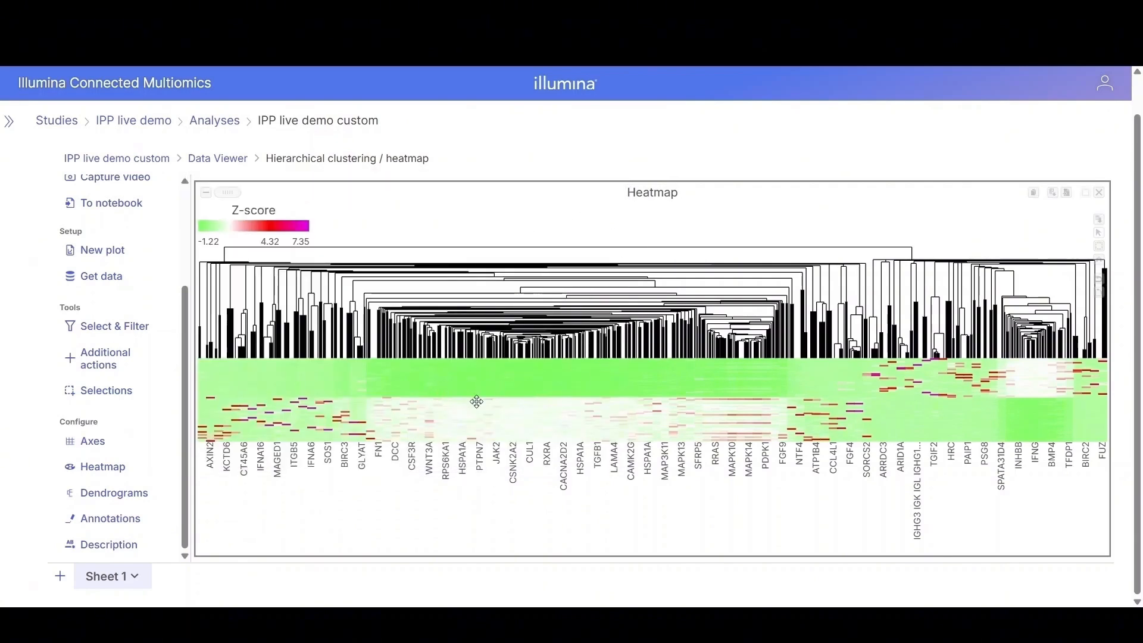
# Step: Reduce the column dendrogram size to 45
pyautogui.click(100, 498)
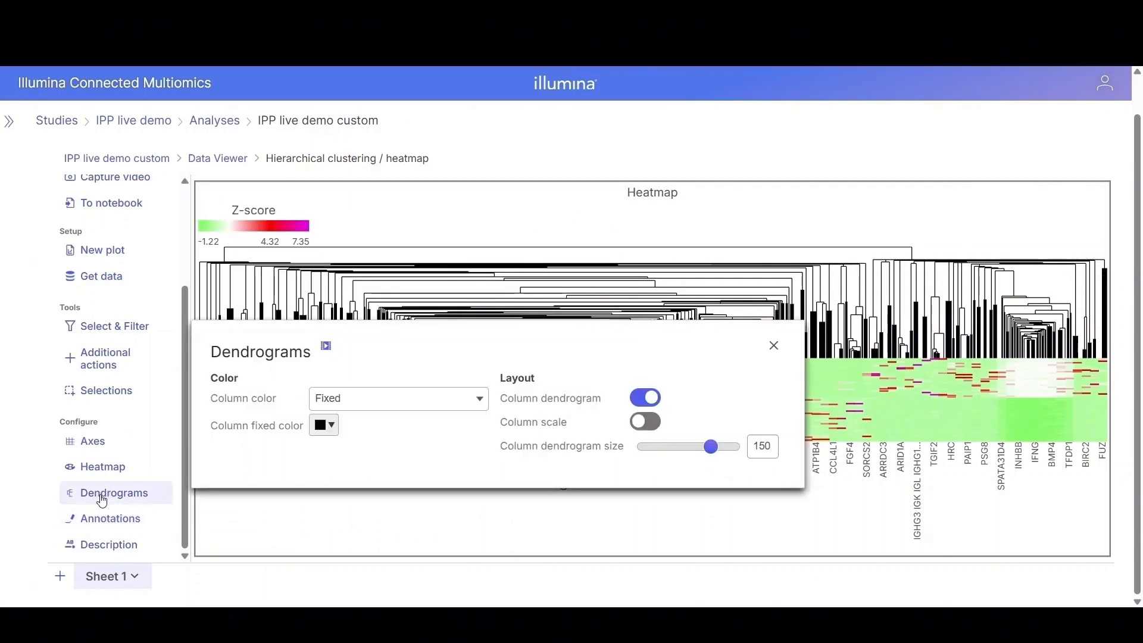
pyautogui.moveTo(711, 448); pyautogui.dragTo(654, 455)
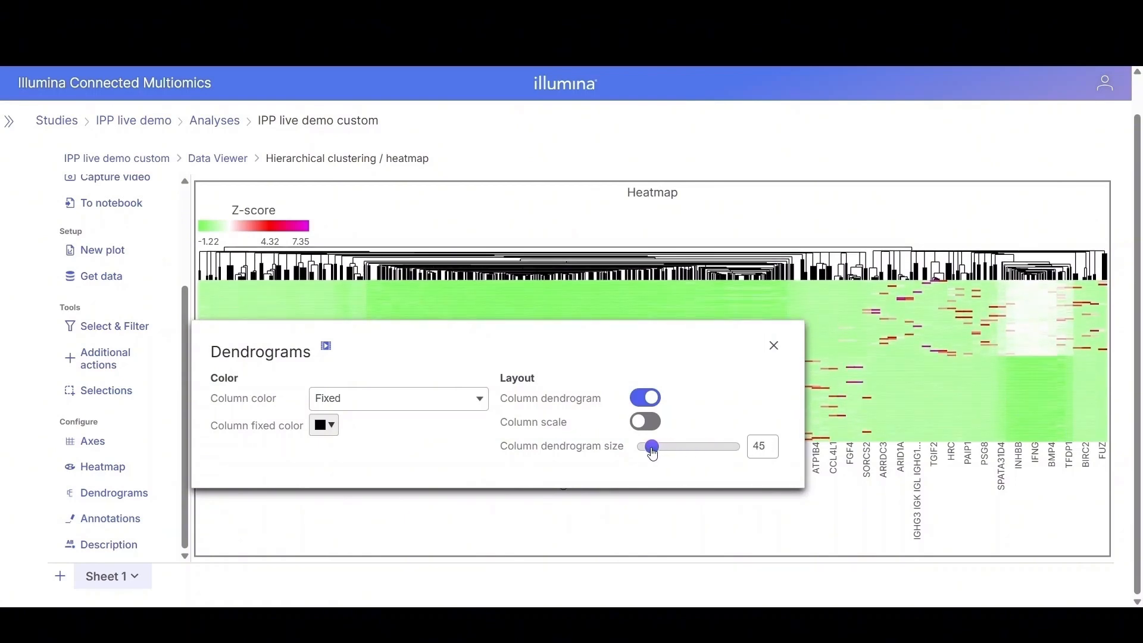
pyautogui.click(776, 348)
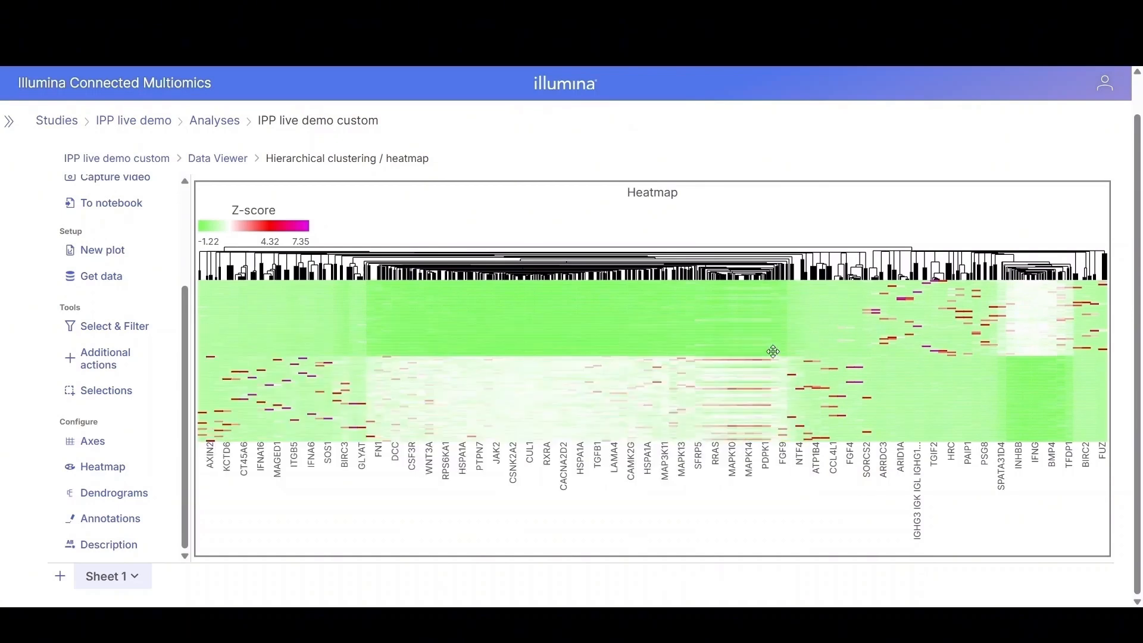
# Step: Add Phenotype as a row annotation on the heatmap
pyautogui.click(129, 529)
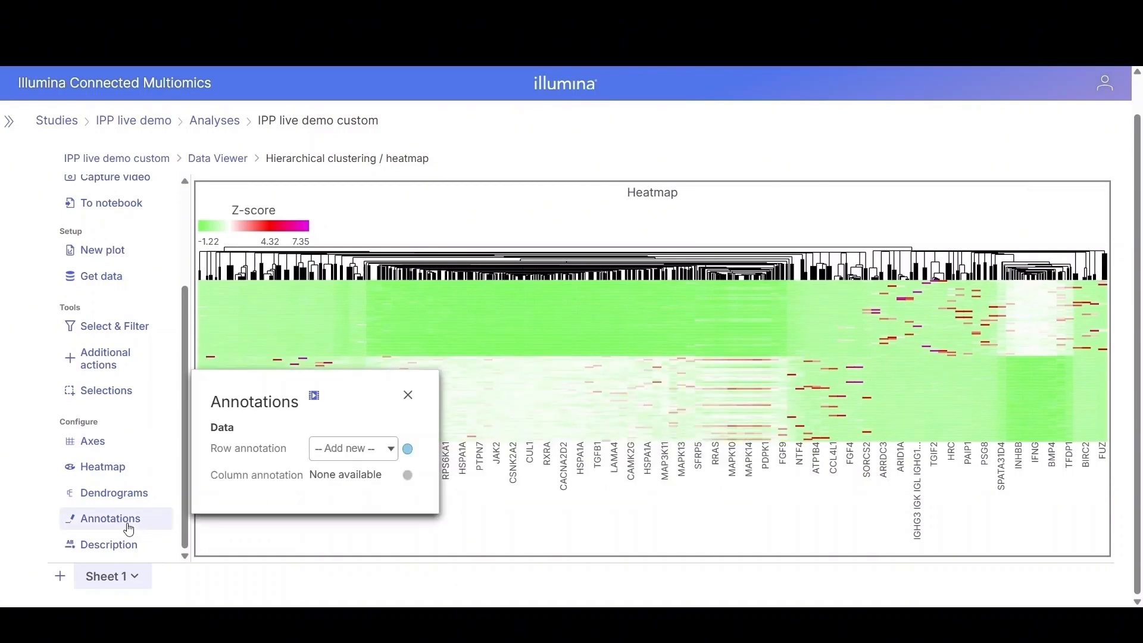
pyautogui.click(391, 451)
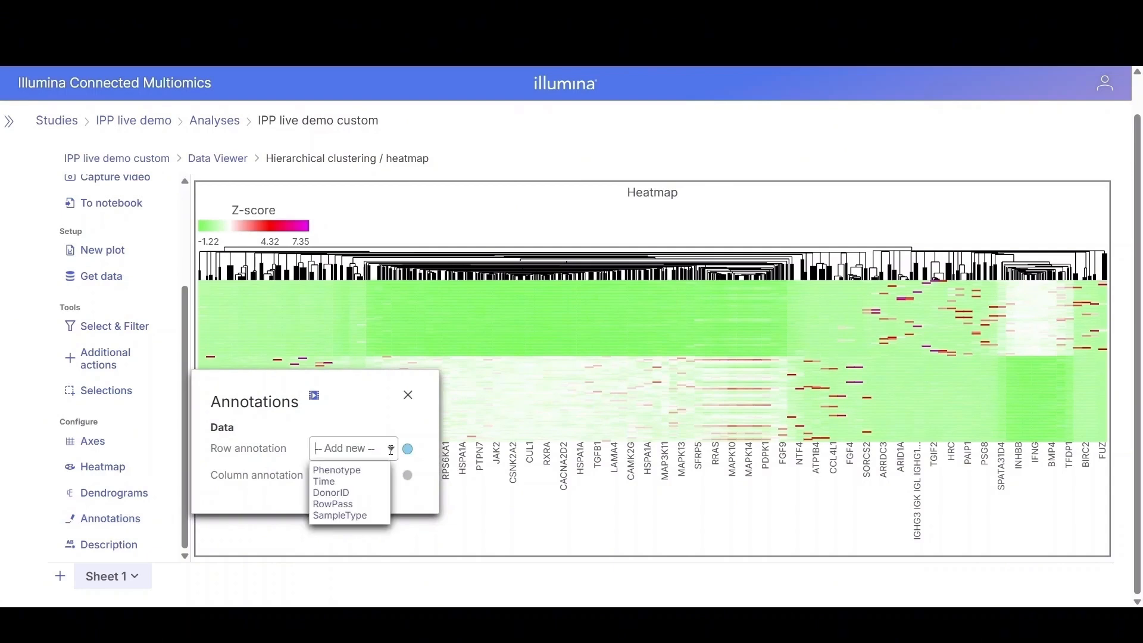
pyautogui.click(355, 471)
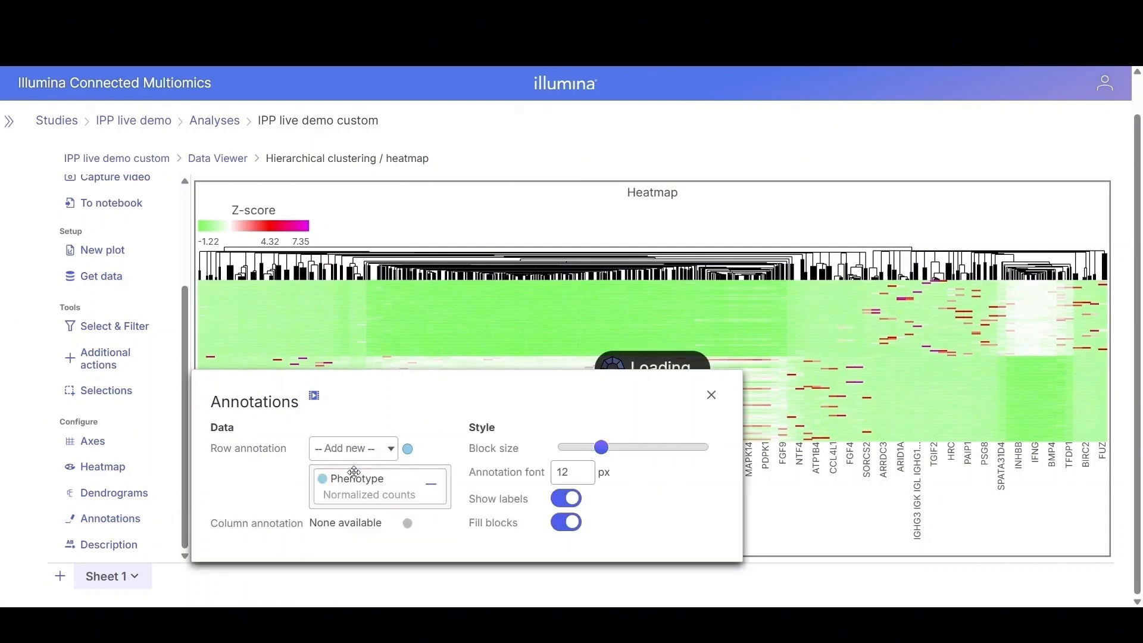
pyautogui.click(712, 396)
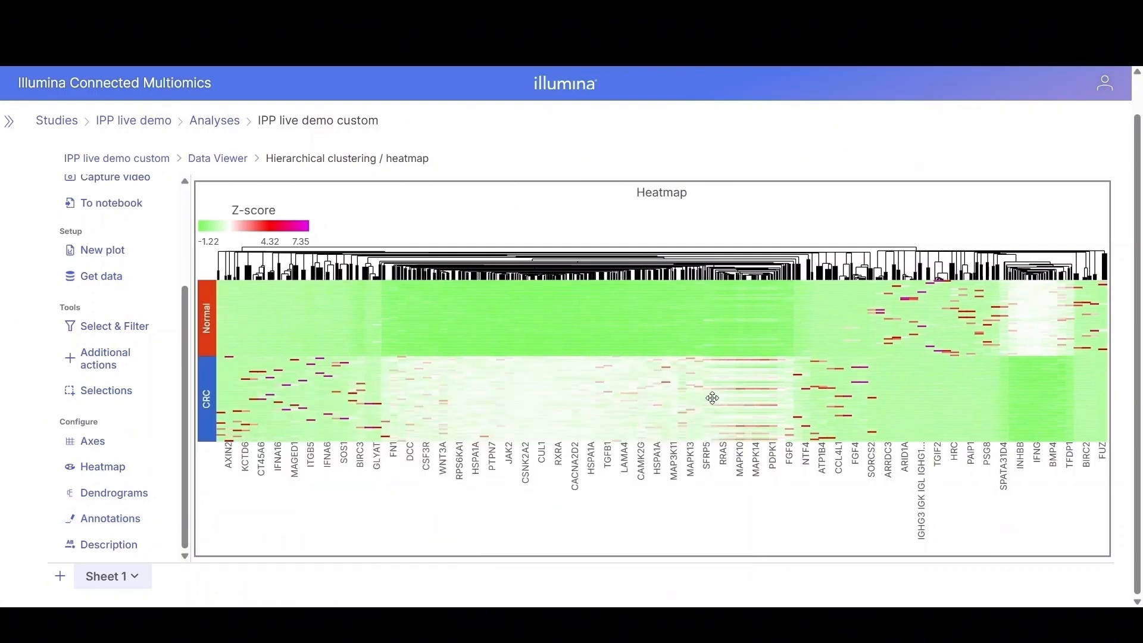
pyautogui.click(1100, 294)
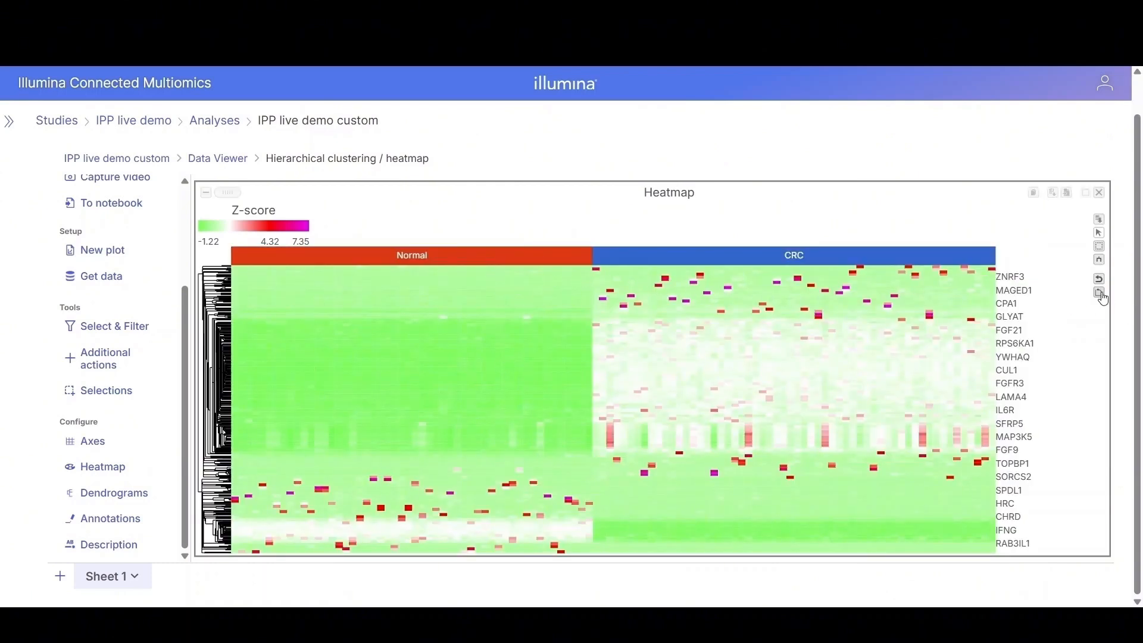
pyautogui.click(1101, 295)
pyautogui.scroll(5, 736, 390)
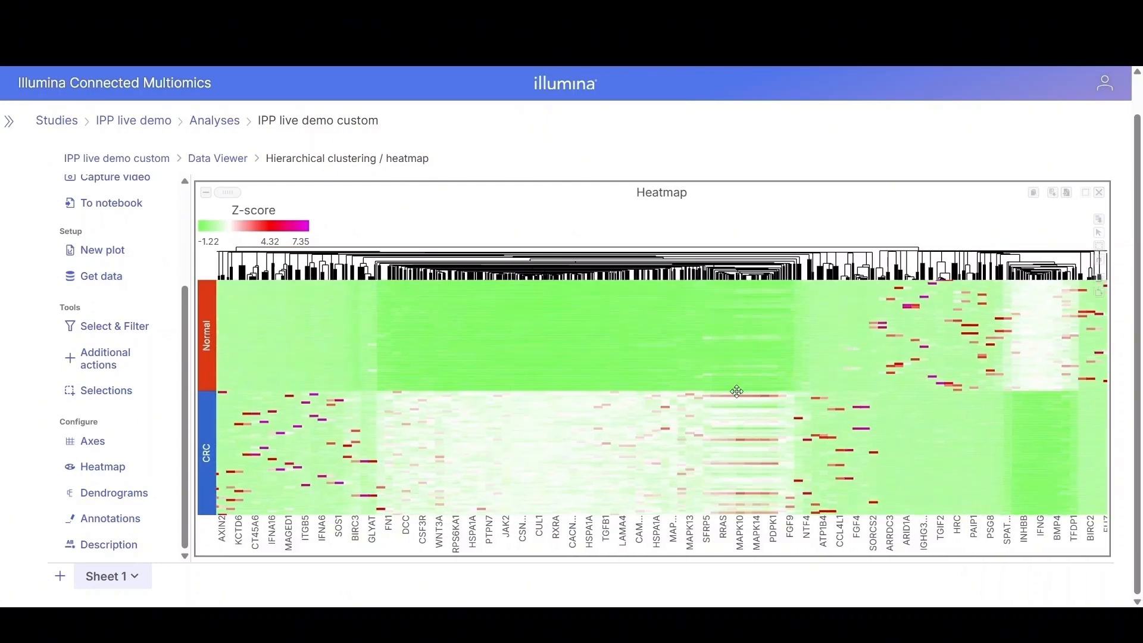
pyautogui.scroll(-5, 739, 399)
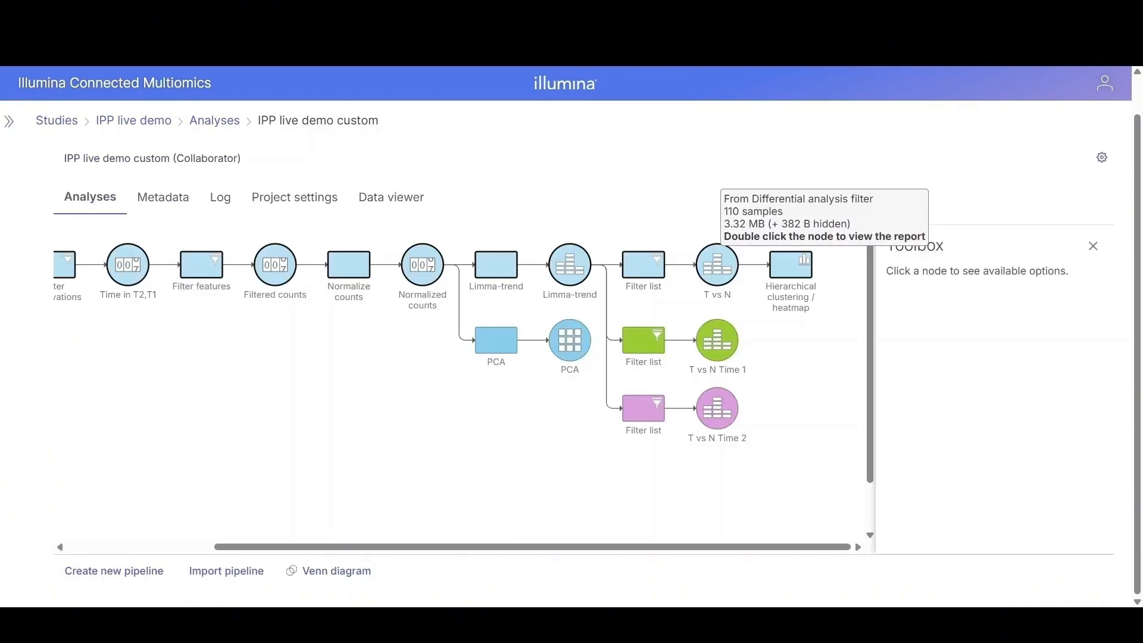
# Step: Run gene set enrichment on the T vs N node using the default KEGG Homo sapiens database
pyautogui.click(717, 265)
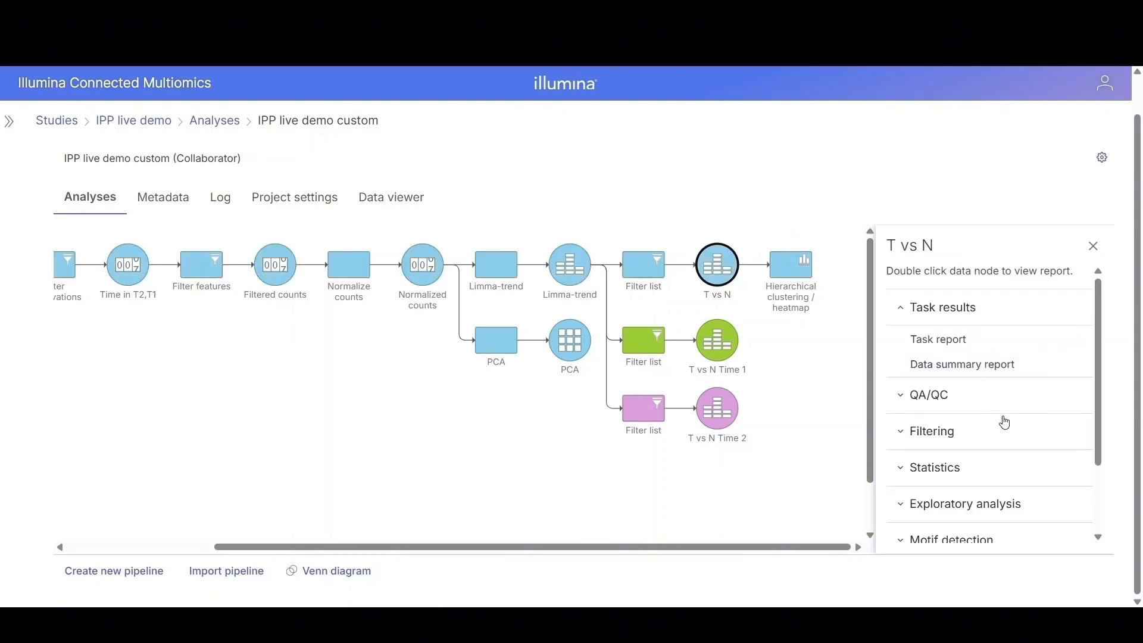
pyautogui.scroll(-2, 1012, 424)
pyautogui.click(955, 490)
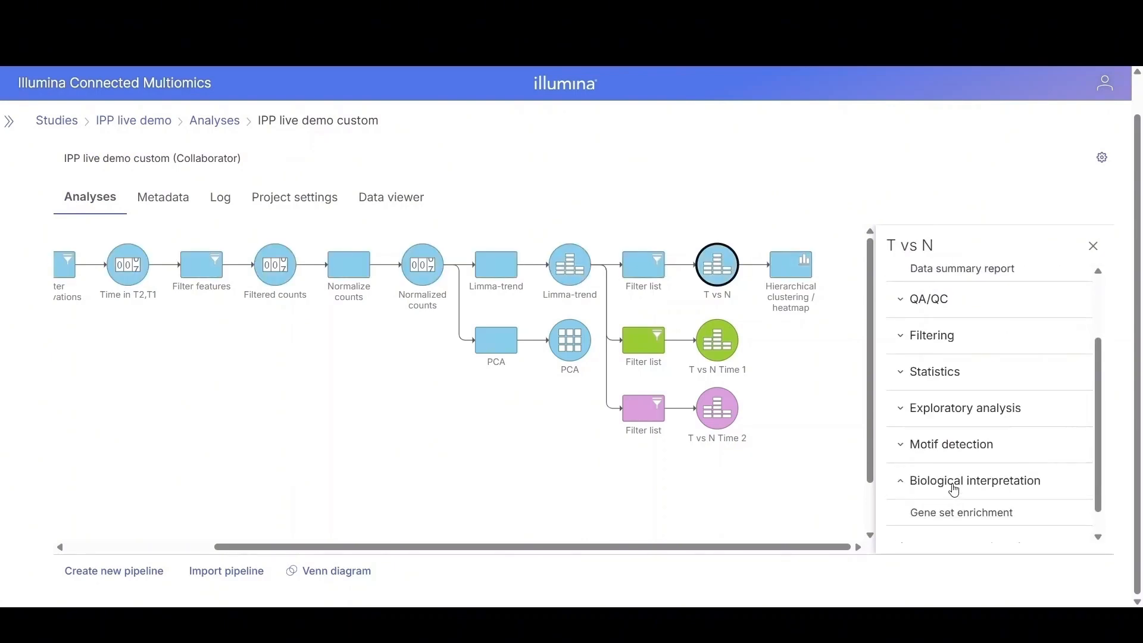
pyautogui.click(949, 522)
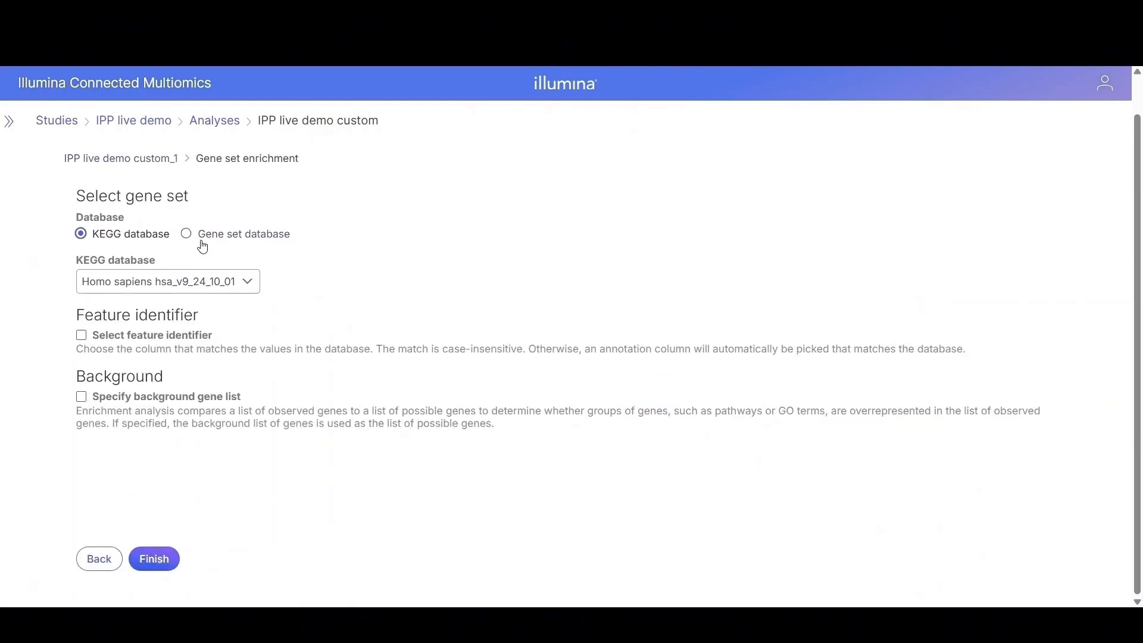
pyautogui.click(164, 561)
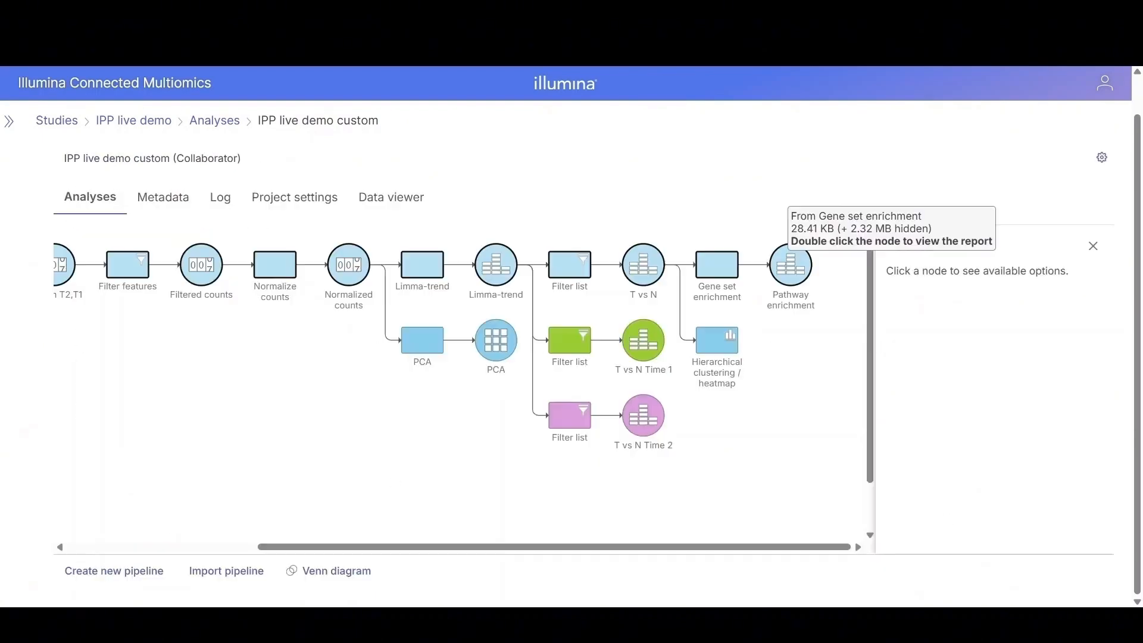
# Step: Open the pathway enrichment report and view the PI3K-Akt signaling pathway map
pyautogui.click(800, 270)
pyautogui.doubleClick(800, 270)
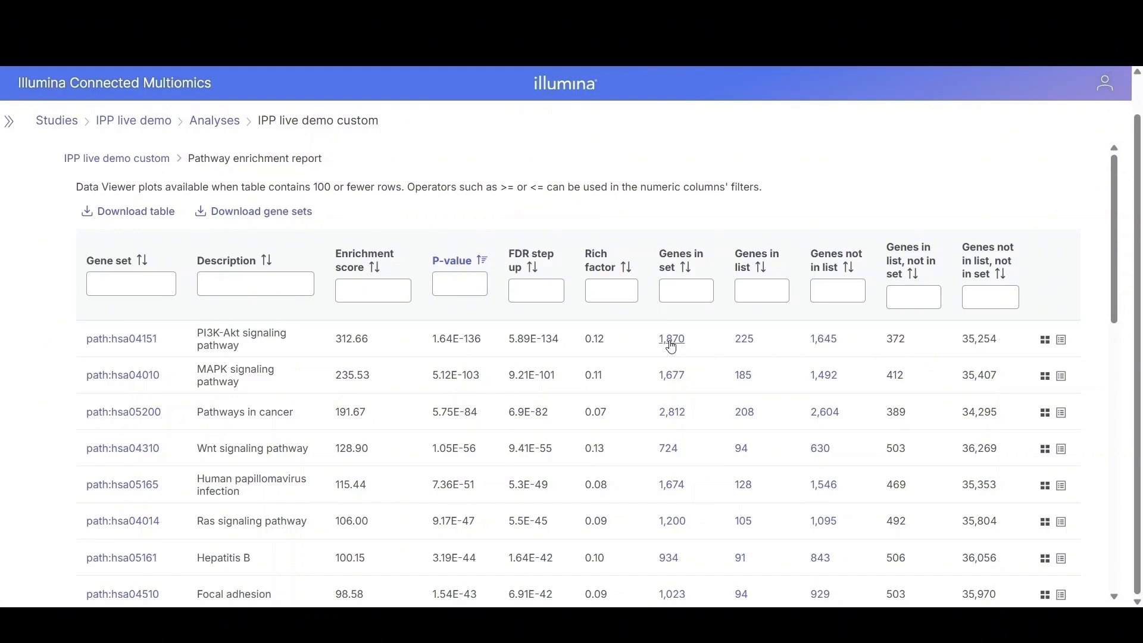
pyautogui.click(127, 341)
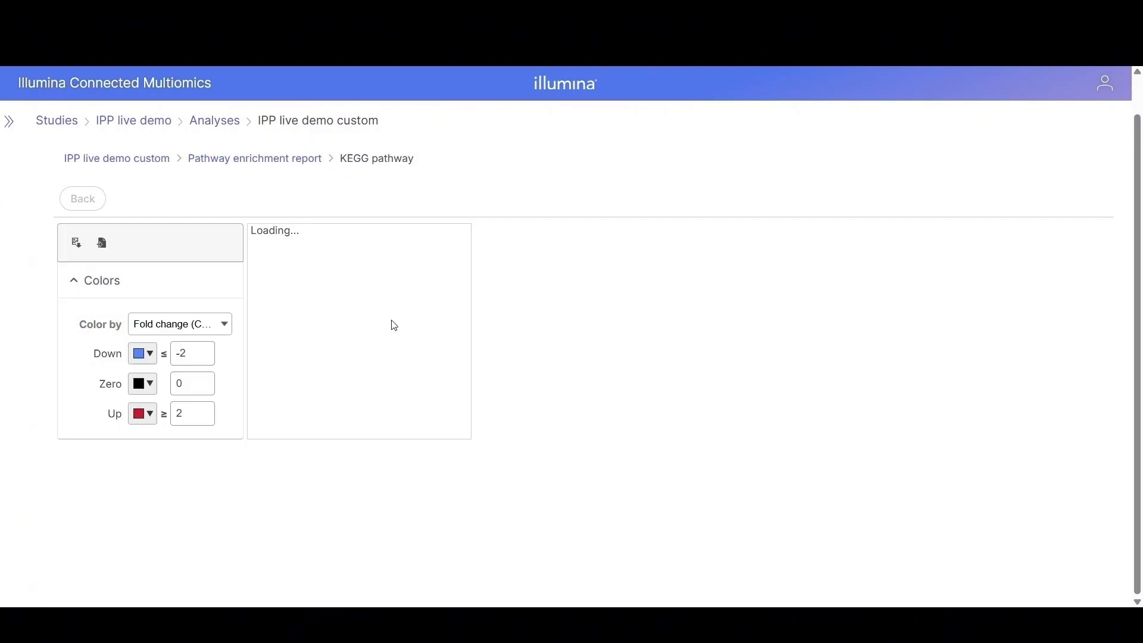
pyautogui.scroll(-5, 855, 470)
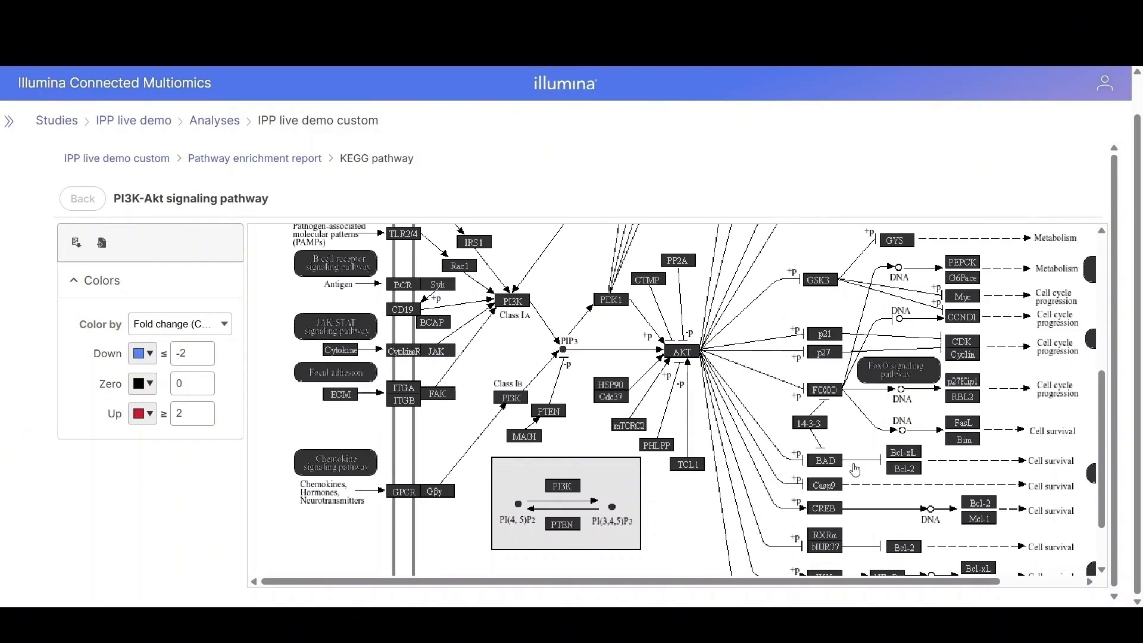
pyautogui.scroll(-2, 905, 440)
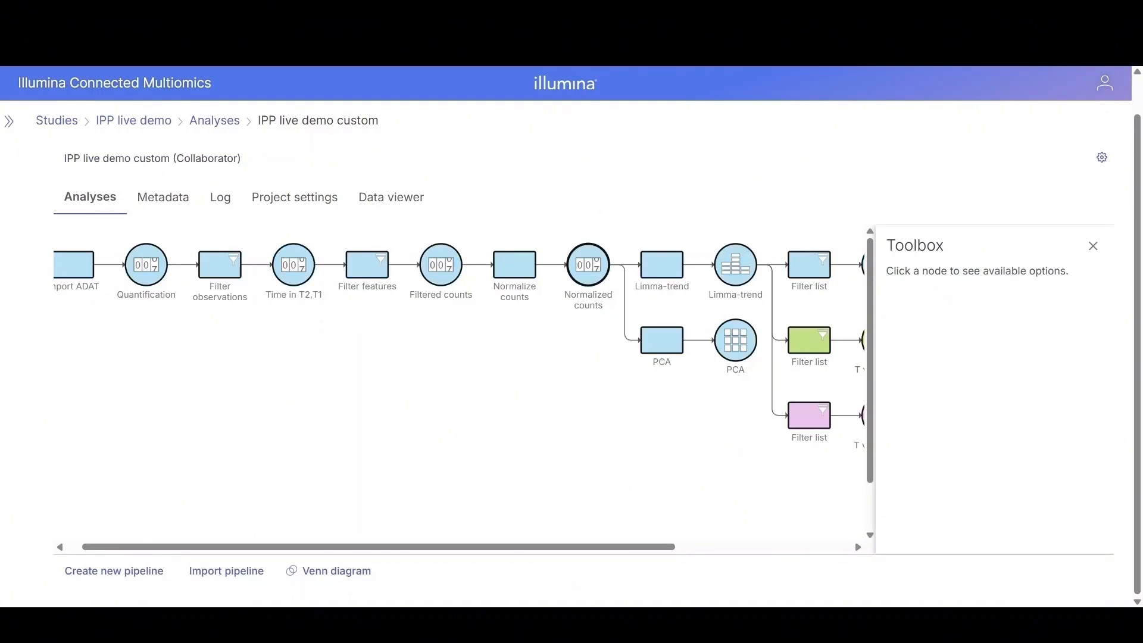
# Step: Start a GSEA task on the Normalized counts node with the KEGG database and Phenotype as factor
pyautogui.click(589, 265)
pyautogui.scroll(-3, 1012, 411)
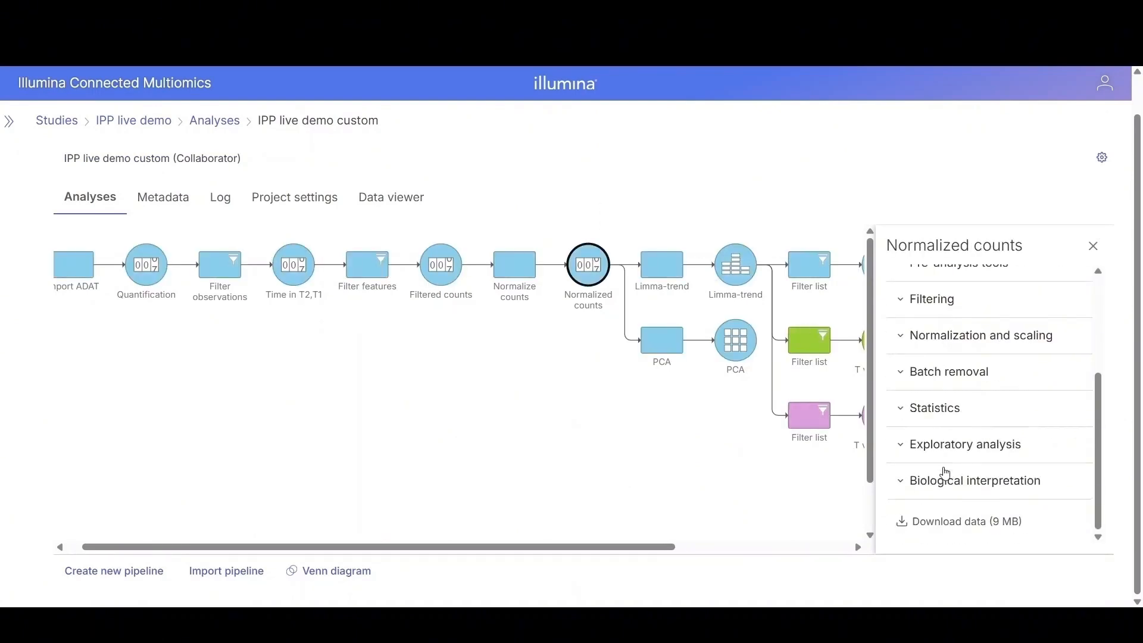
pyautogui.click(929, 485)
pyautogui.scroll(-1, 1032, 433)
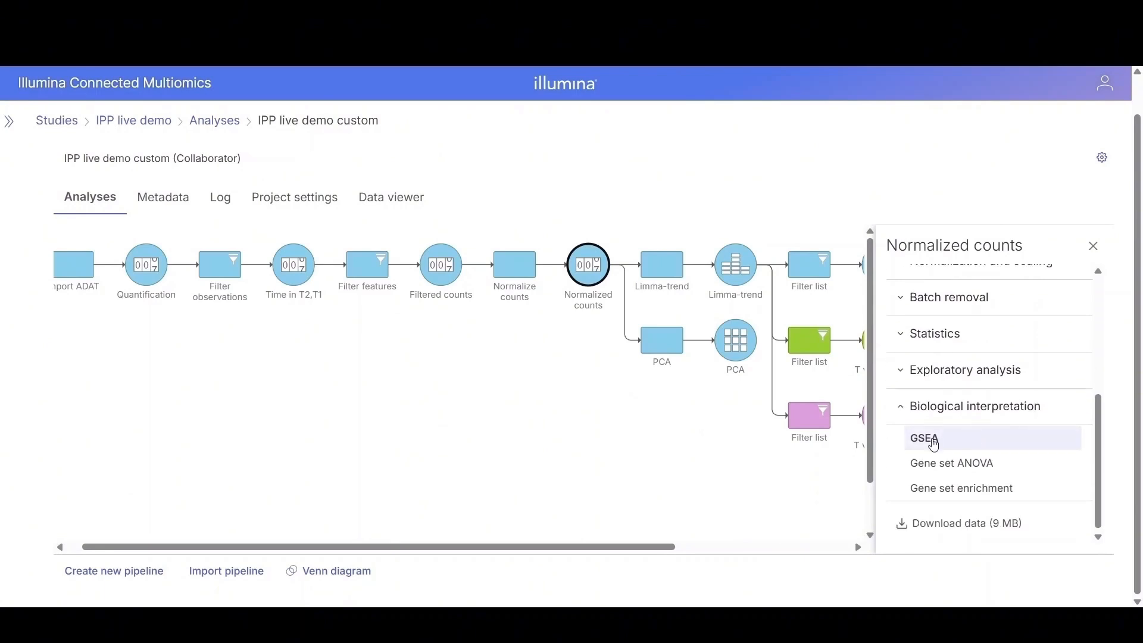
pyautogui.click(924, 446)
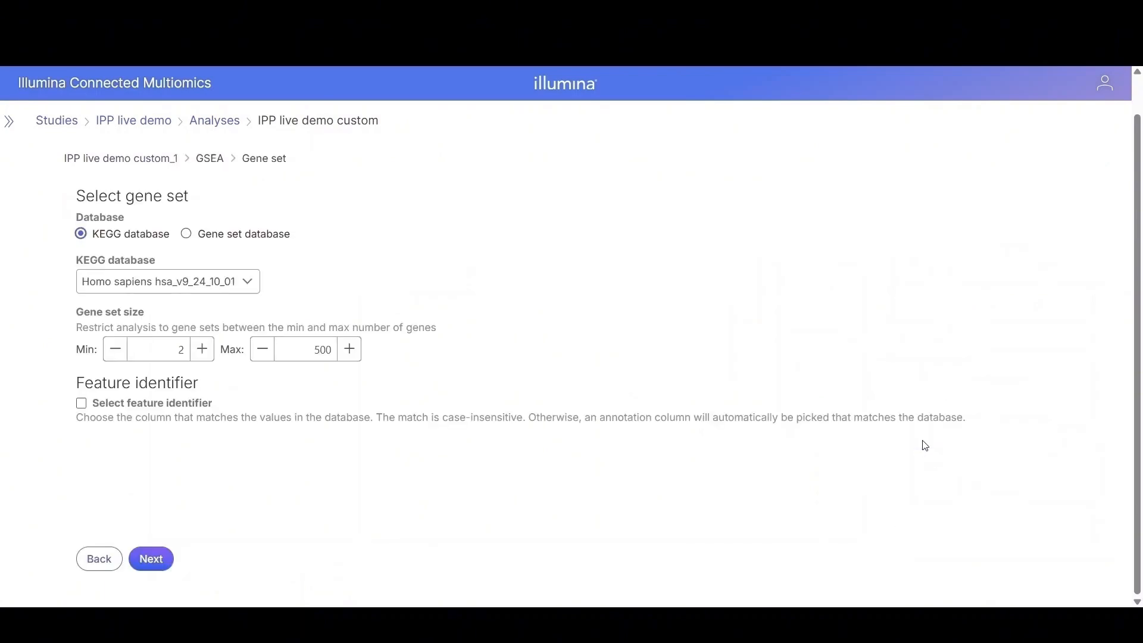
pyautogui.click(154, 560)
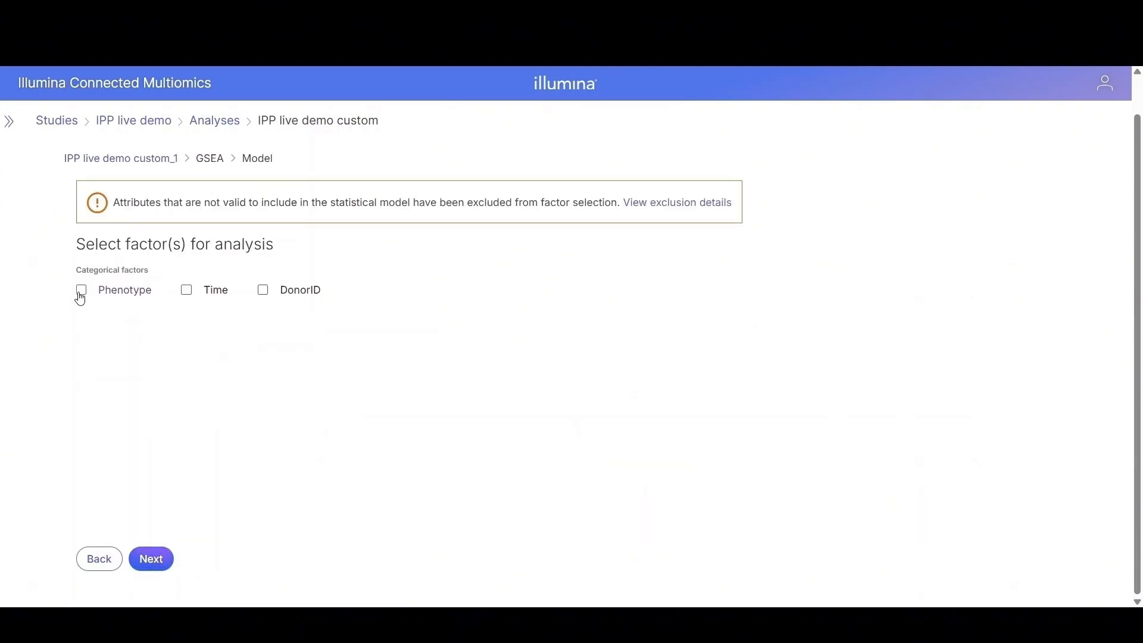
pyautogui.click(79, 292)
pyautogui.click(162, 558)
# Step: Define the CRC vs Normal comparison and finish the GSEA task
pyautogui.moveTo(100, 286); pyautogui.dragTo(396, 307)
pyautogui.moveTo(115, 311); pyautogui.dragTo(368, 410)
pyautogui.click(145, 532)
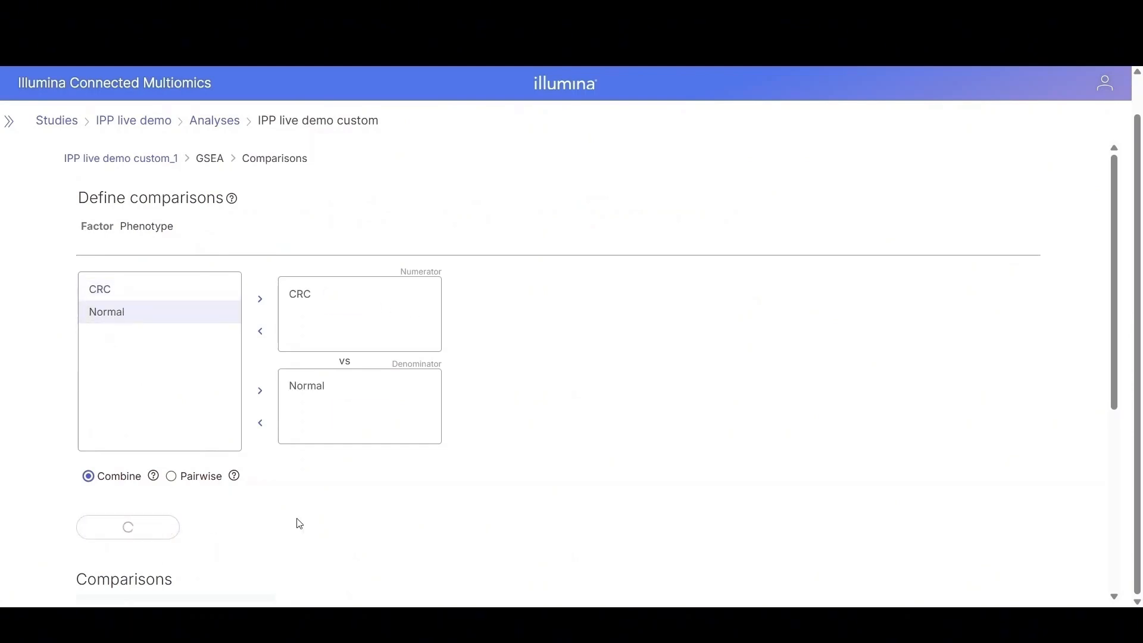
pyautogui.scroll(-5, 357, 520)
pyautogui.click(162, 577)
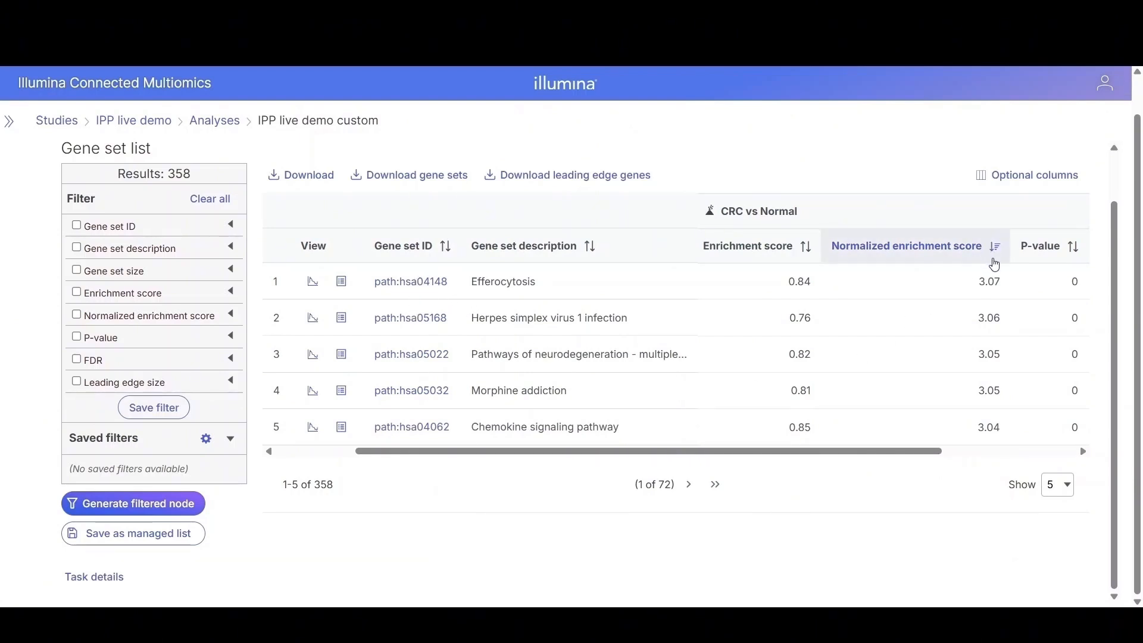
# Step: Open the enrichment plot for the Efferocytosis gene set
pyautogui.click(314, 282)
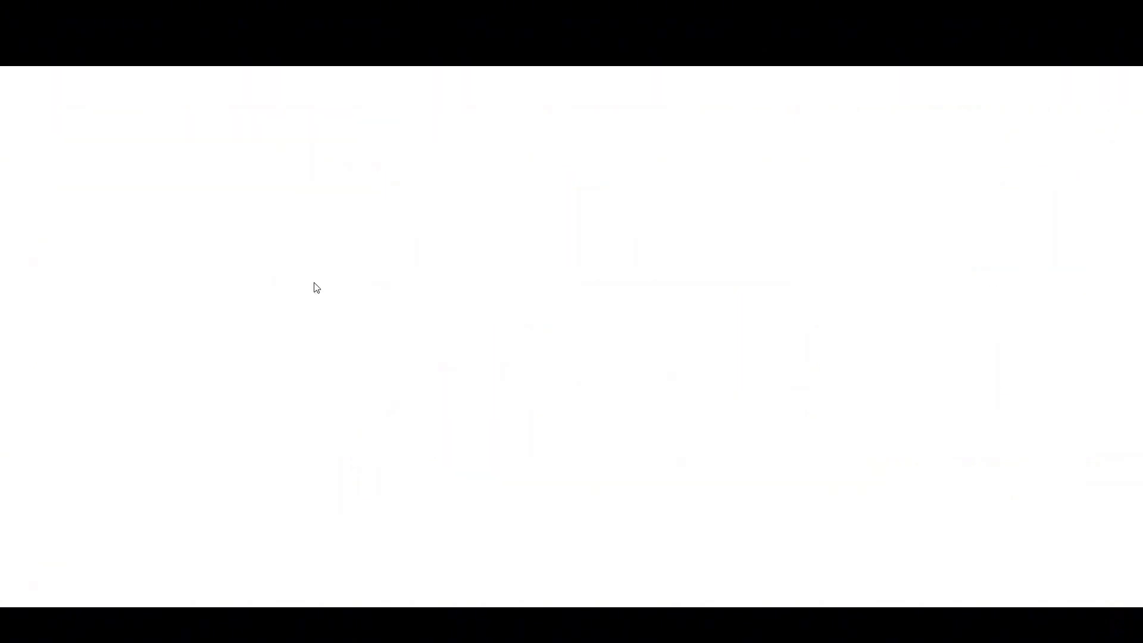